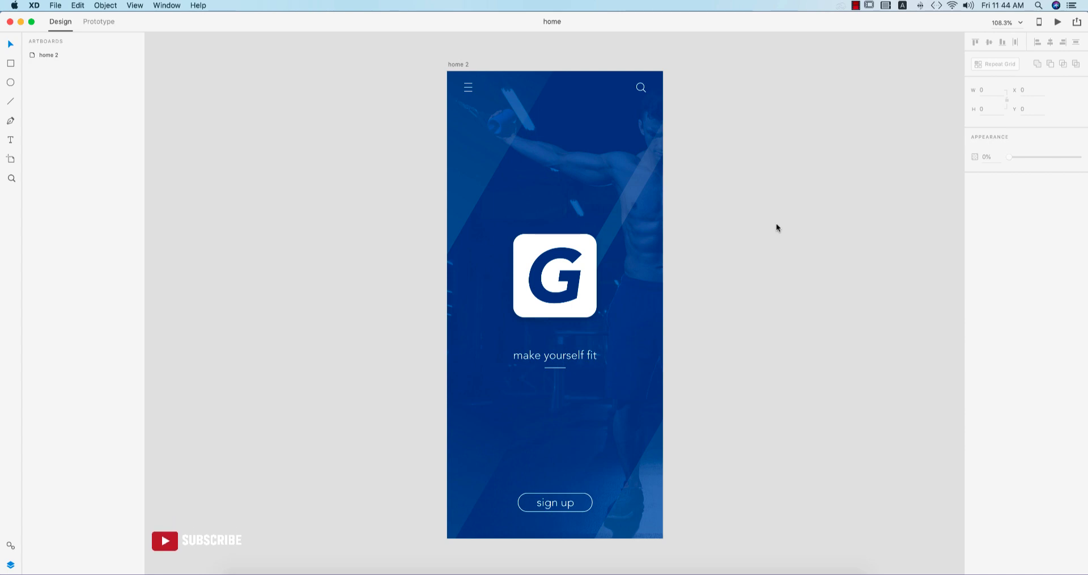
Examine the finished home screen's parts: top menu icons, G logo, tagline, masked photo background and sign-up button
{"action": "left_click", "coordinate": [467, 87]}
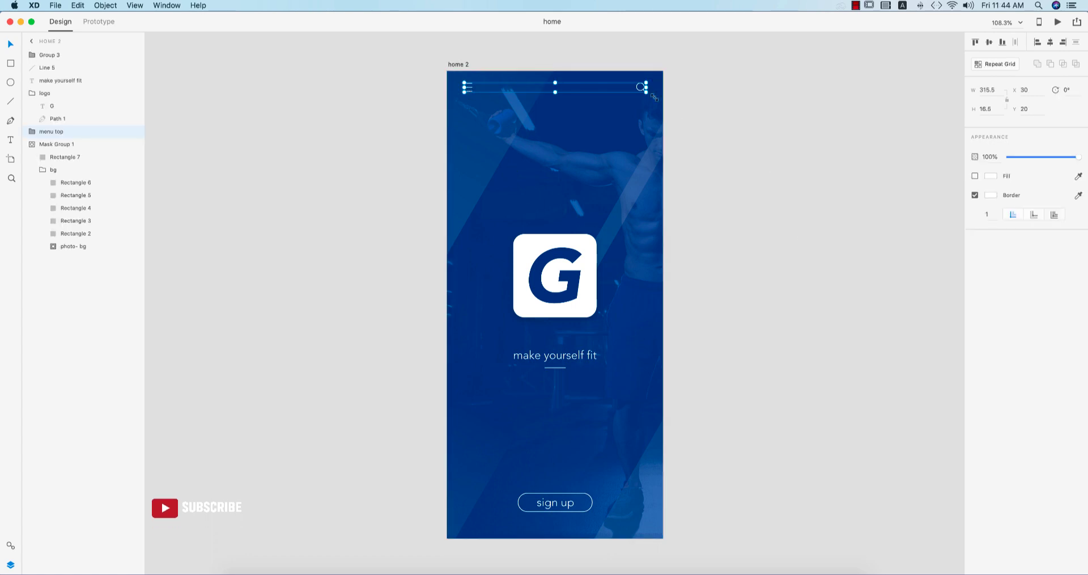
{"action": "left_click", "coordinate": [737, 276]}
{"action": "left_click", "coordinate": [567, 267]}
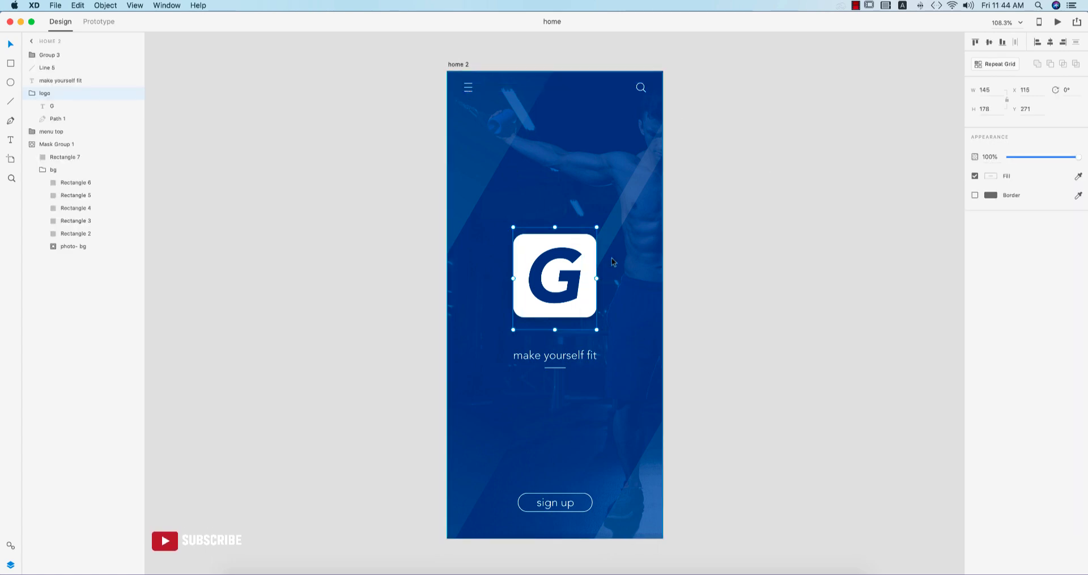
{"action": "left_click", "coordinate": [560, 359]}
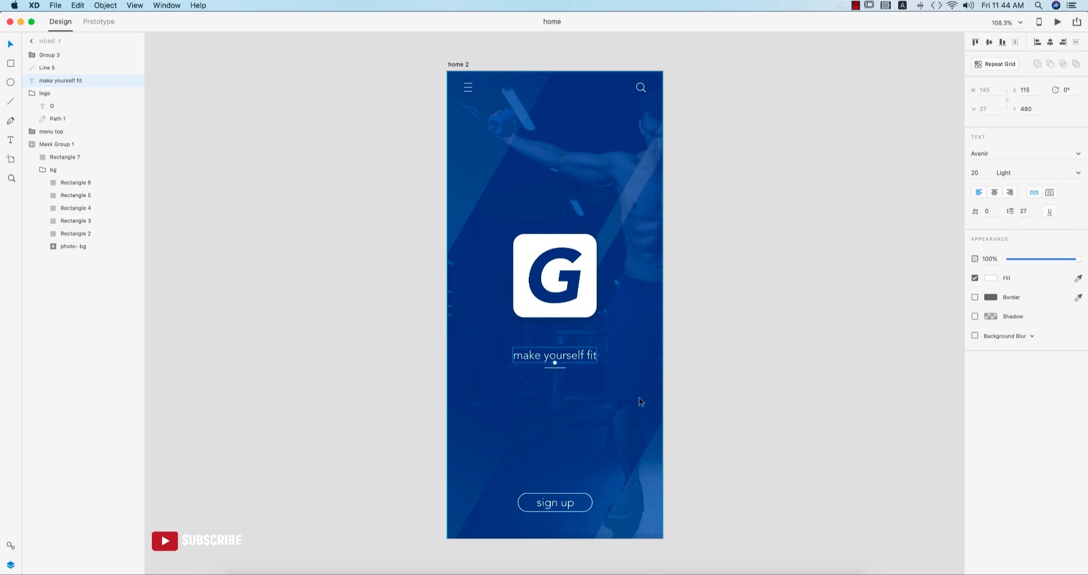
{"action": "left_click", "coordinate": [680, 453]}
{"action": "left_click", "coordinate": [661, 473]}
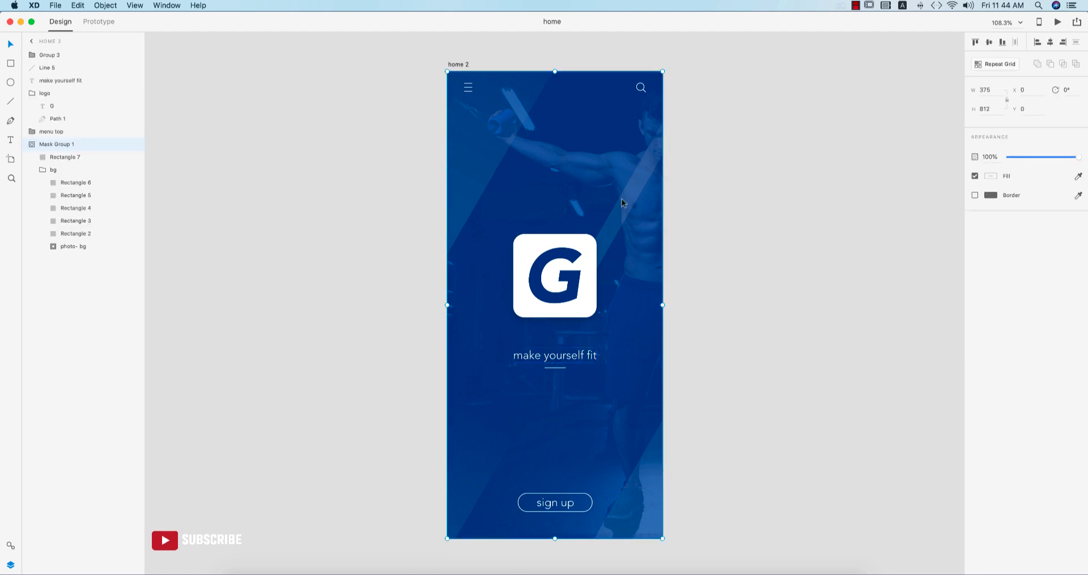
{"action": "left_click", "coordinate": [721, 373]}
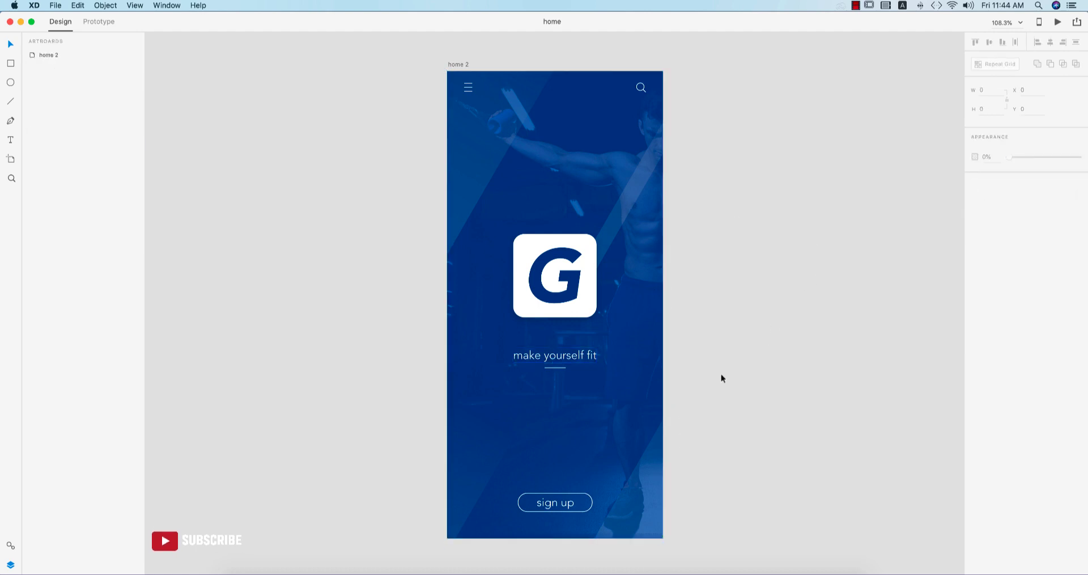
{"action": "left_click", "coordinate": [571, 510]}
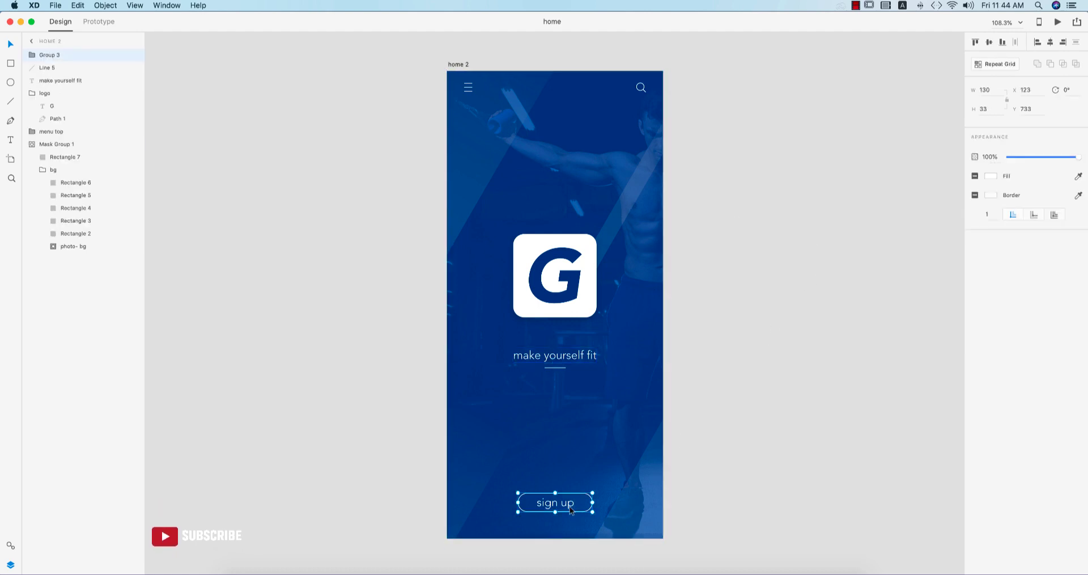
{"action": "left_click", "coordinate": [727, 470]}
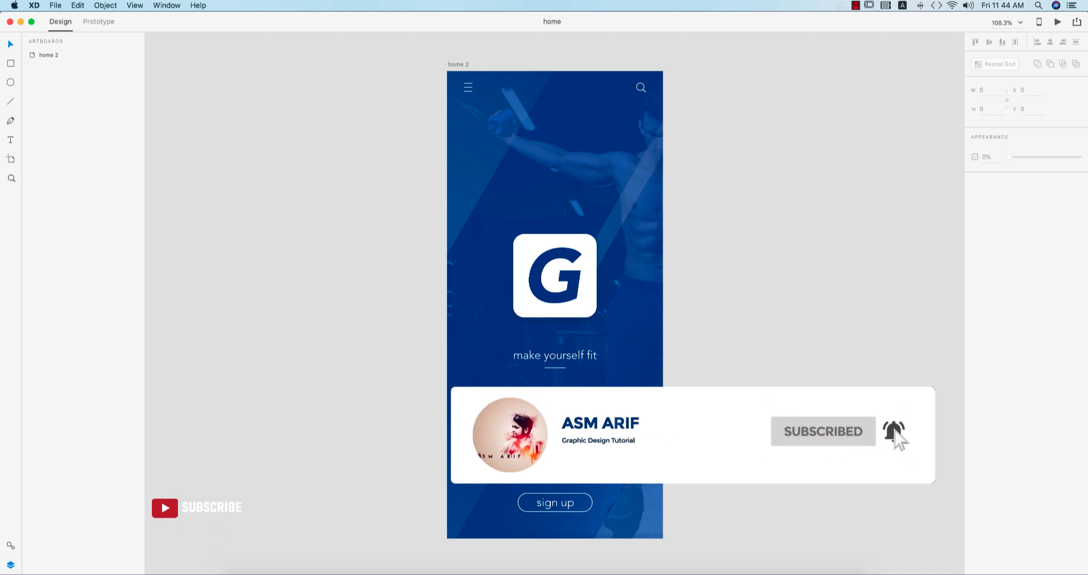
Close the finished home design and create a new document with the iPhone X (375 x 812) preset
{"action": "left_click", "coordinate": [10, 21]}
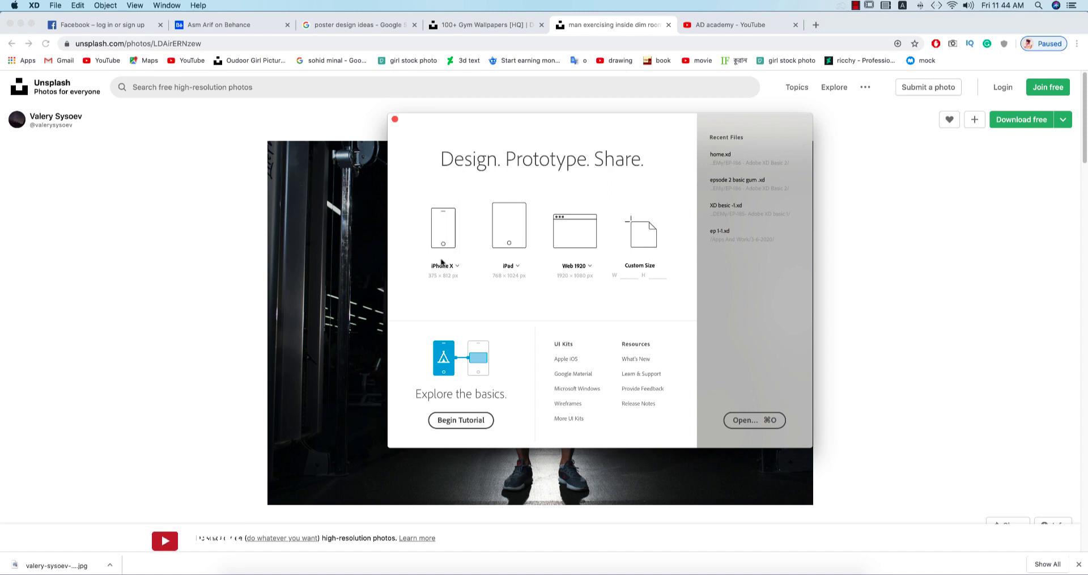
{"action": "left_click", "coordinate": [442, 264]}
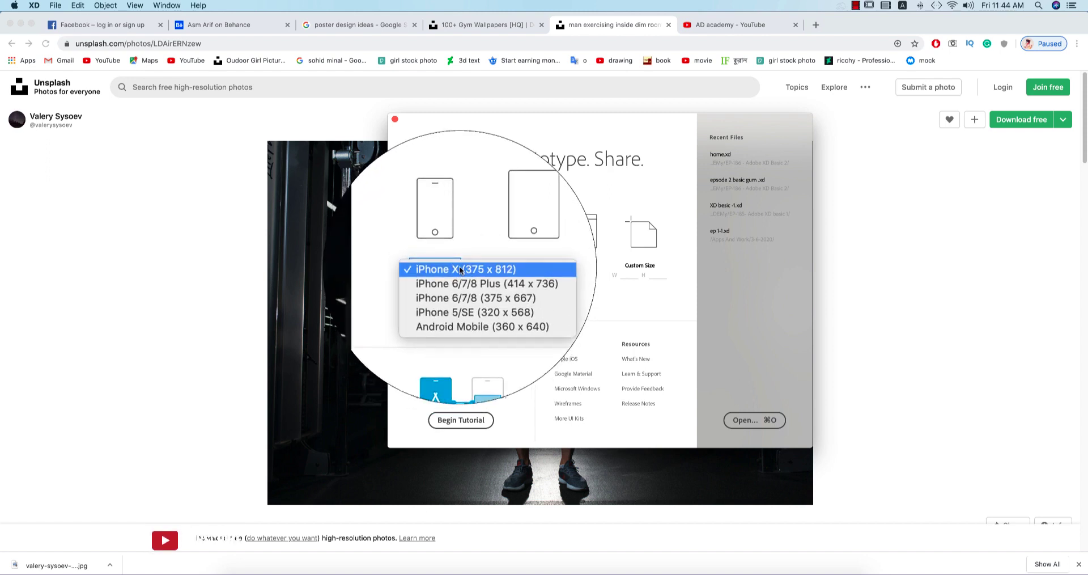
{"action": "left_click", "coordinate": [461, 269]}
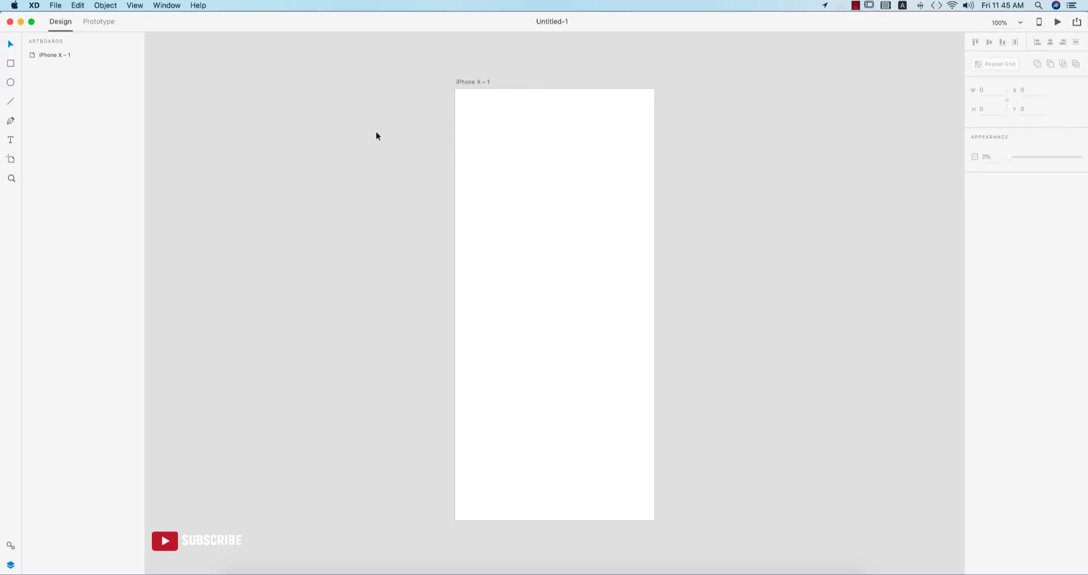
{"action": "left_click", "coordinate": [56, 6]}
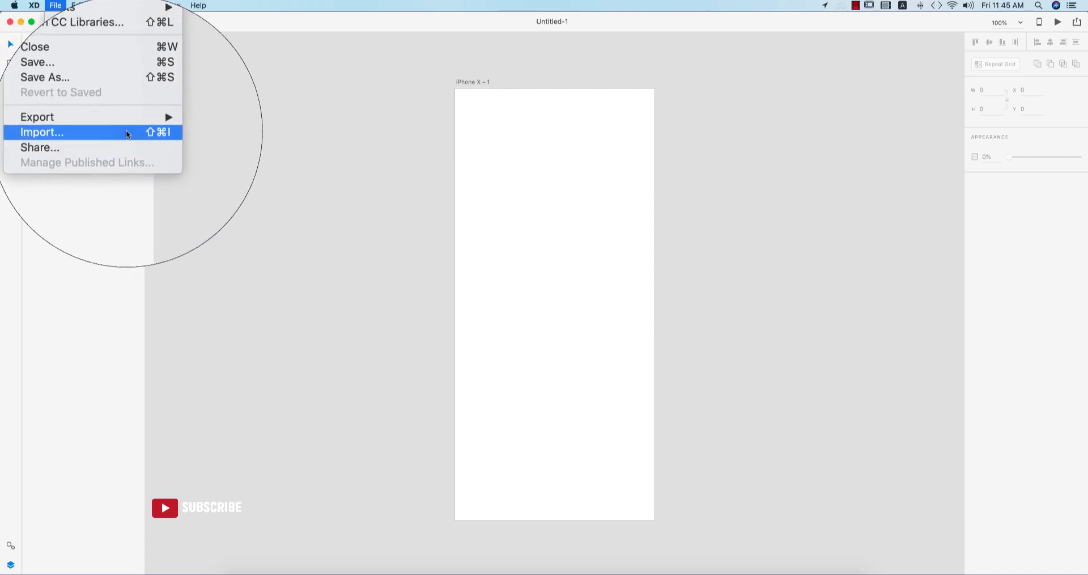
{"action": "left_click", "coordinate": [115, 132]}
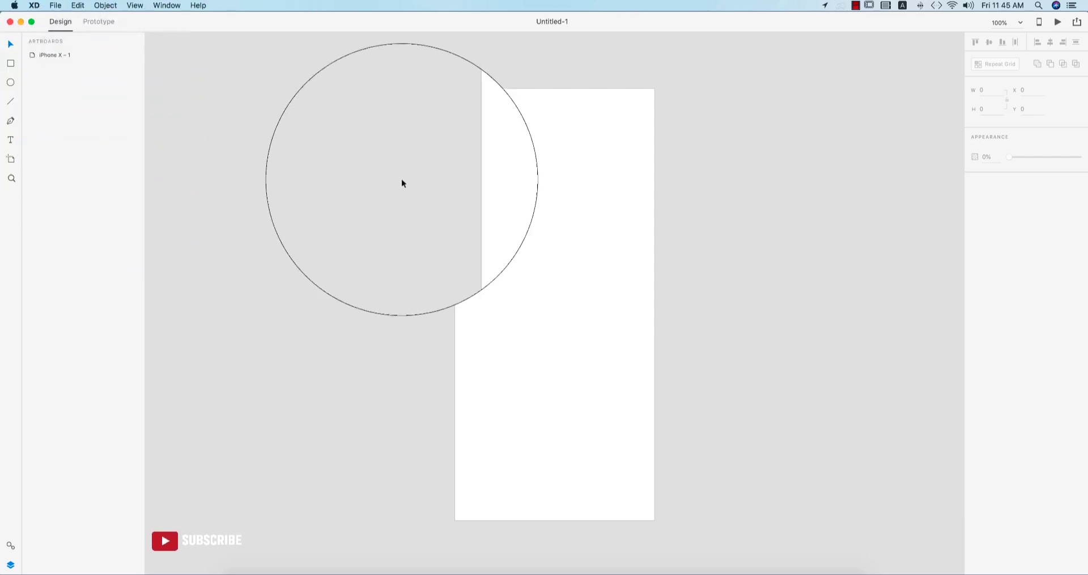
{"action": "left_click", "coordinate": [465, 139]}
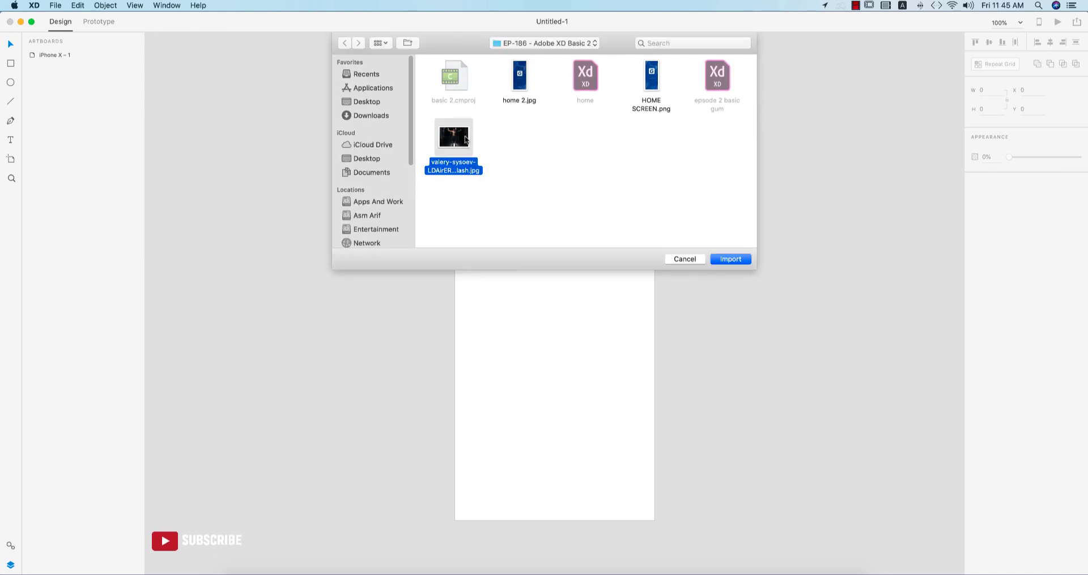
{"action": "key", "text": "Escape"}
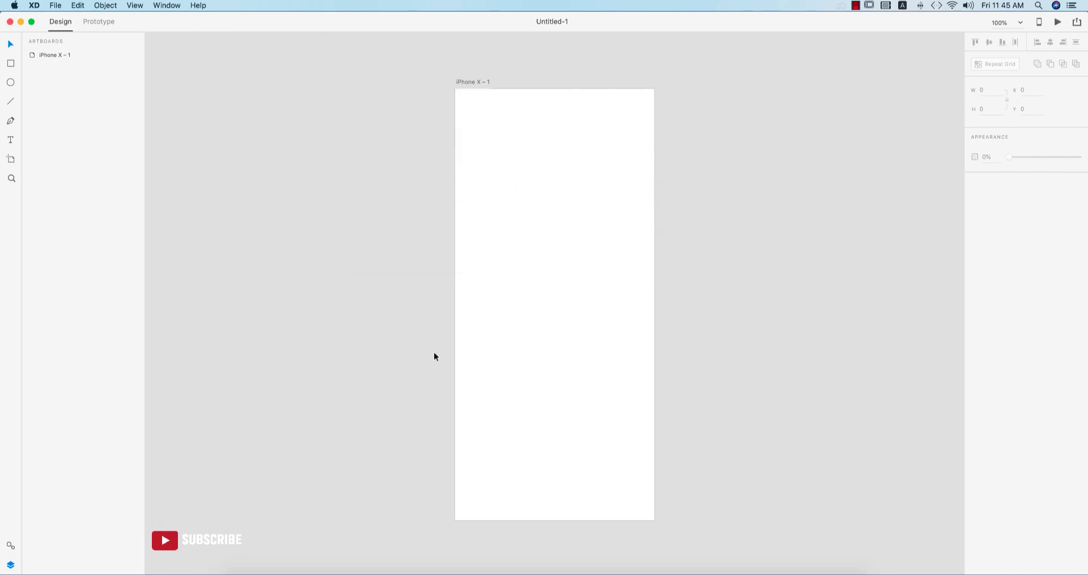
Switch to Chrome and pick the photo of a man holding a weight plate from the Unsplash gym results for download
{"action": "left_click", "coordinate": [350, 571]}
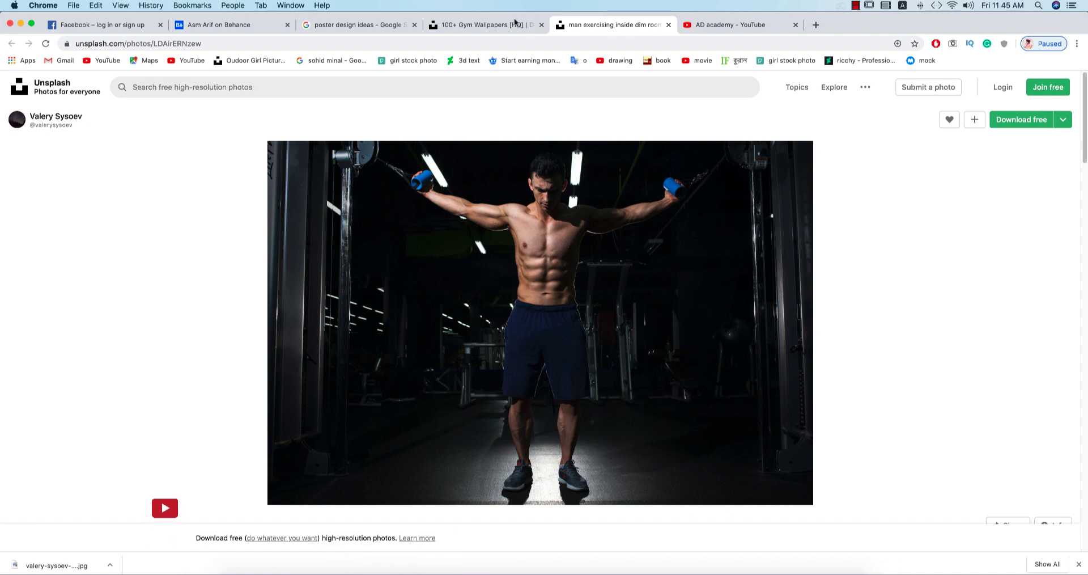
{"action": "left_click", "coordinate": [502, 29]}
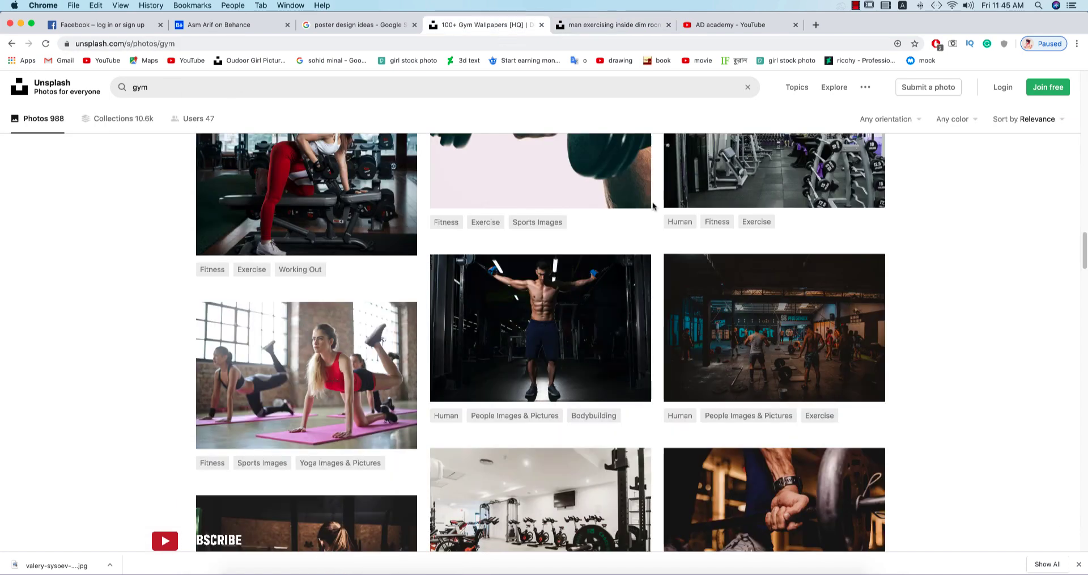
{"action": "scroll", "coordinate": [727, 322], "scroll_direction": "down", "scroll_amount": 5}
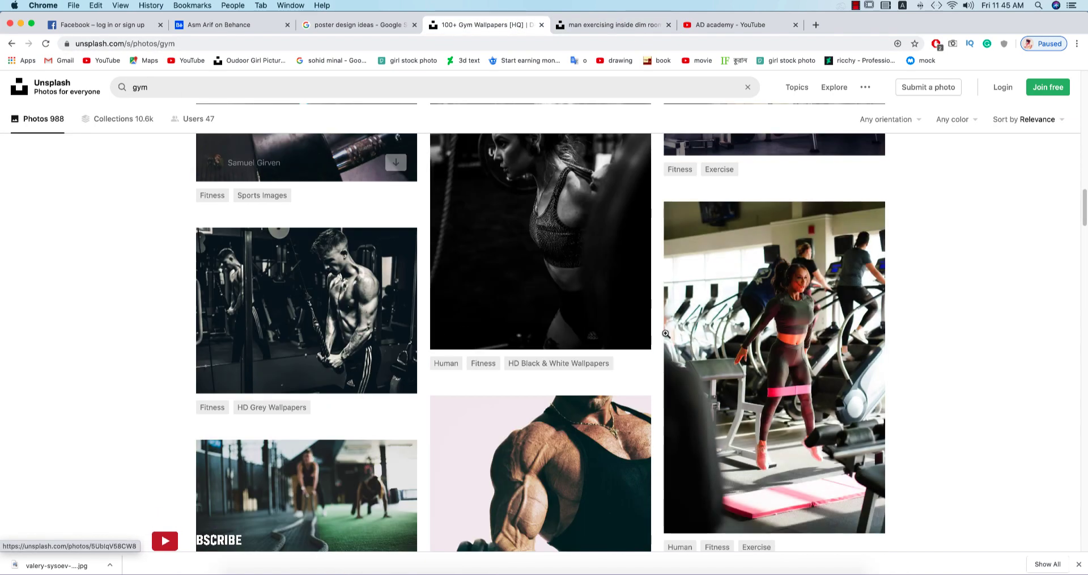
{"action": "scroll", "coordinate": [727, 322], "scroll_direction": "down", "scroll_amount": 10}
{"action": "scroll", "coordinate": [942, 359], "scroll_direction": "down", "scroll_amount": 5}
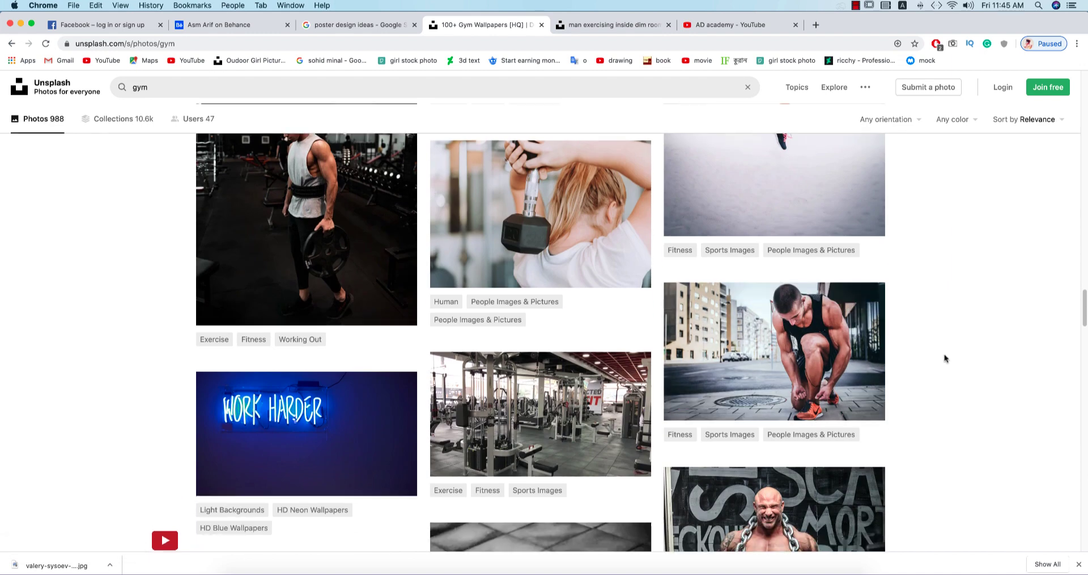
{"action": "scroll", "coordinate": [942, 359], "scroll_direction": "down", "scroll_amount": 5}
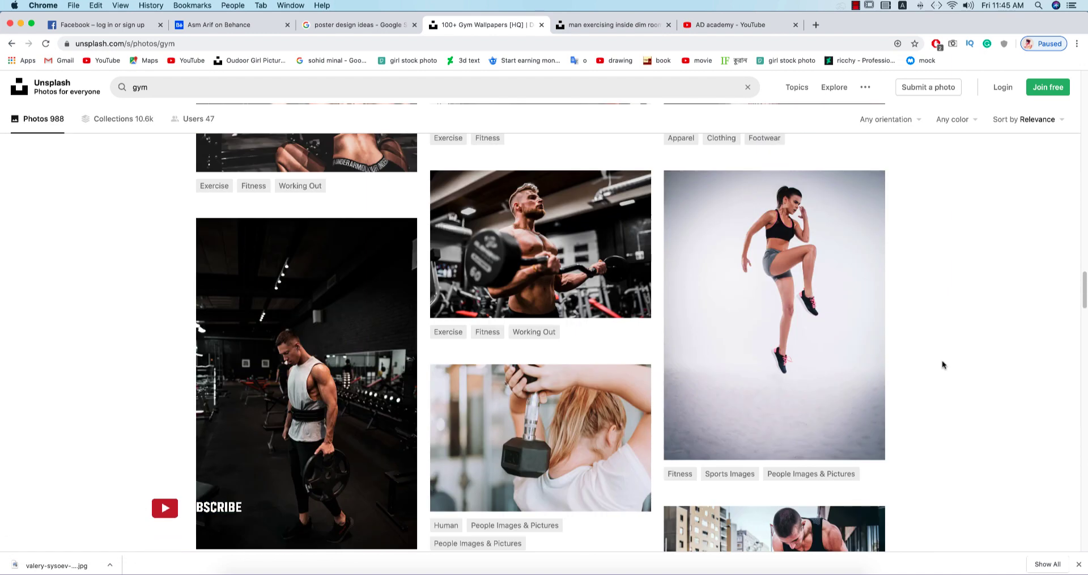
{"action": "scroll", "coordinate": [335, 361], "scroll_direction": "down", "scroll_amount": 5}
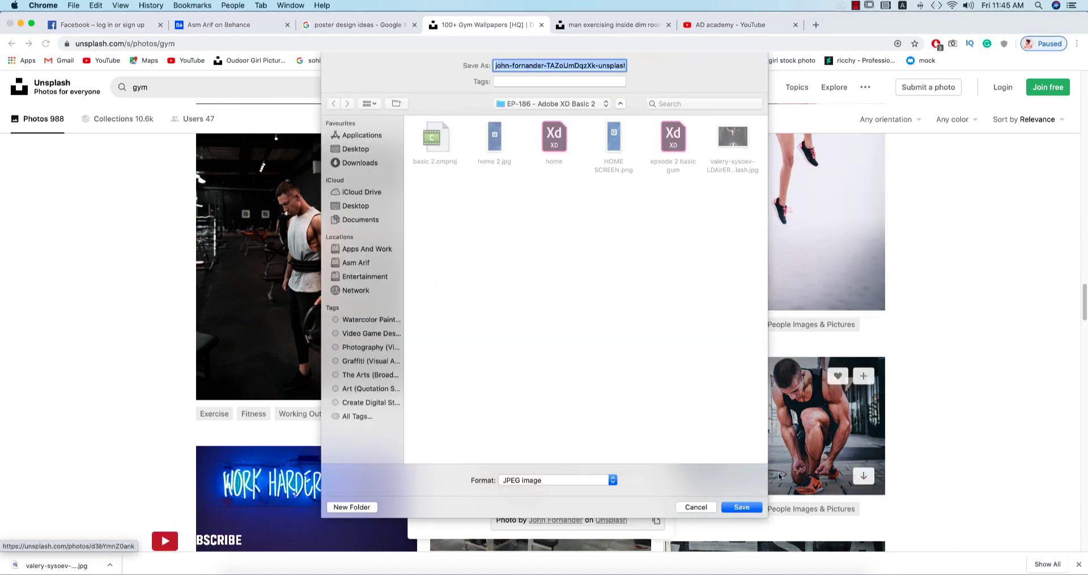
Save the downloaded gym photo as a JPEG image in a new folder named 5-6-2020 inside Apps And Work
{"action": "left_click", "coordinate": [367, 249]}
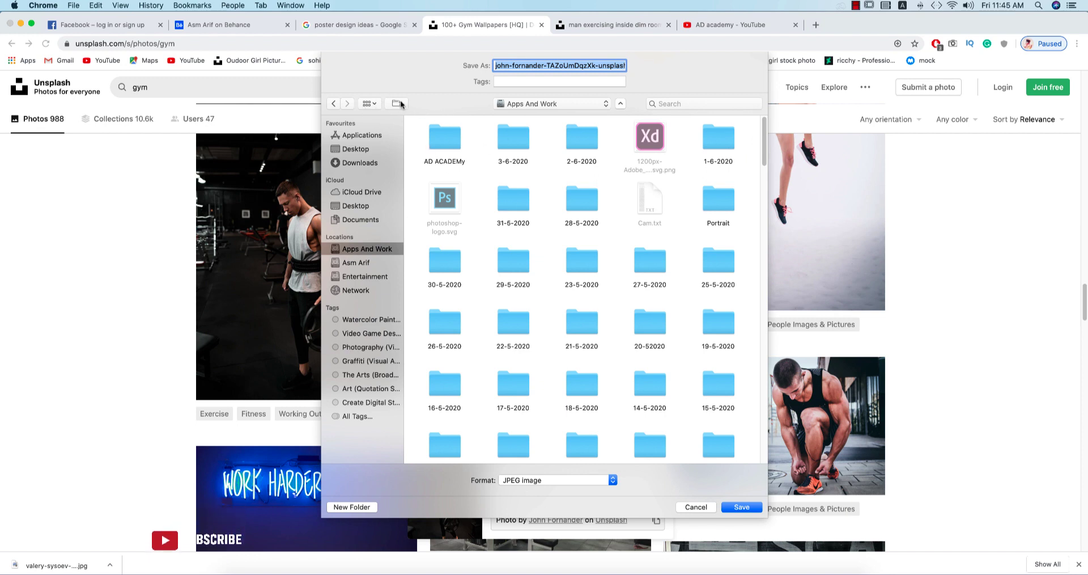
{"action": "key", "text": "super+shift+n"}
{"action": "key", "text": "BackSpace"}
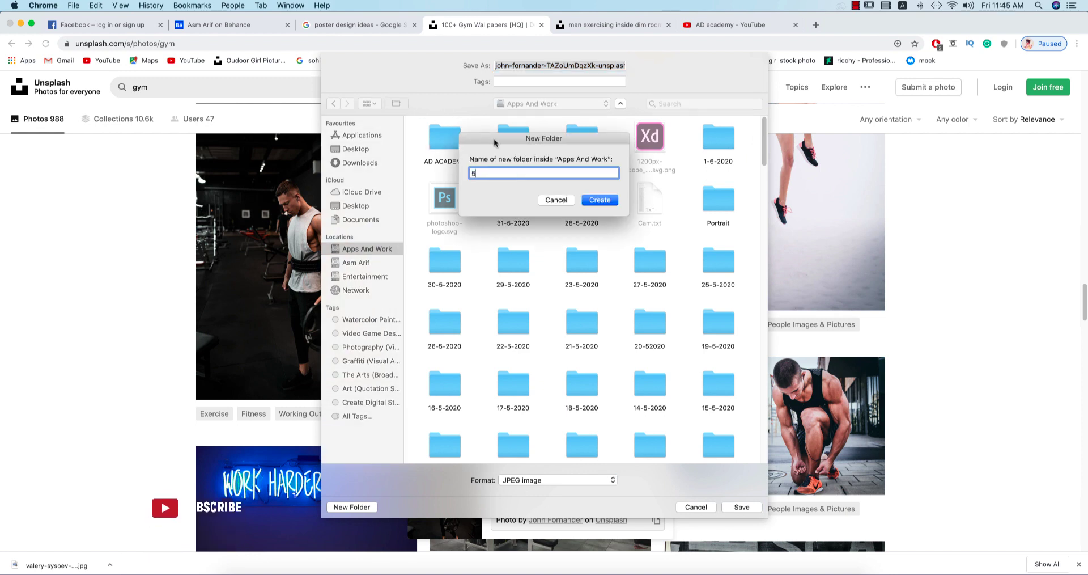
{"action": "key", "text": "Escape"}
{"action": "key", "text": "Return"}
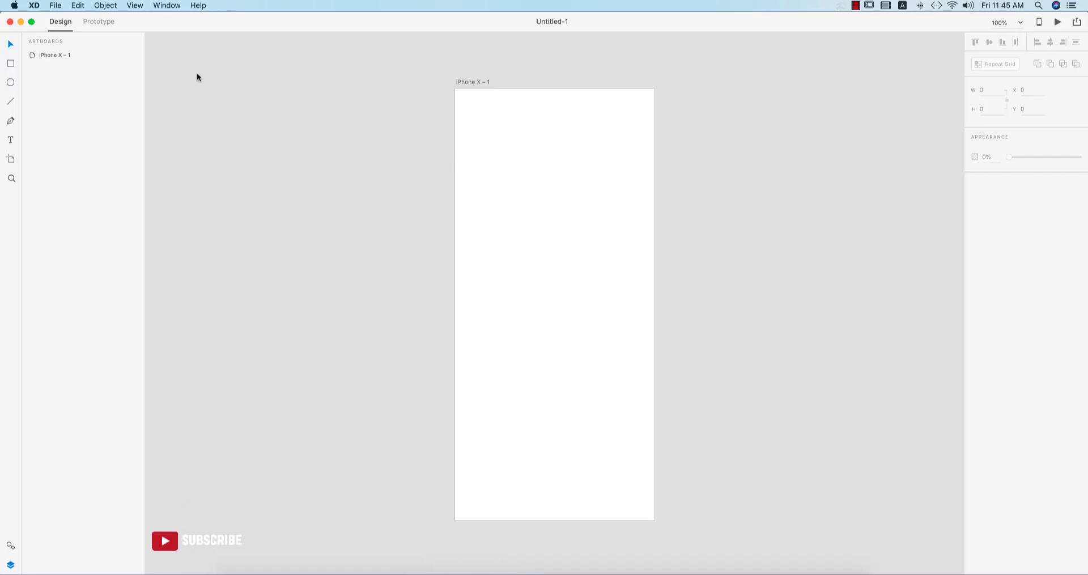
Import the gym photo from the 5-6-2020 folder in Apps And Work onto the iPhone X artboard
{"action": "left_click", "coordinate": [66, 7]}
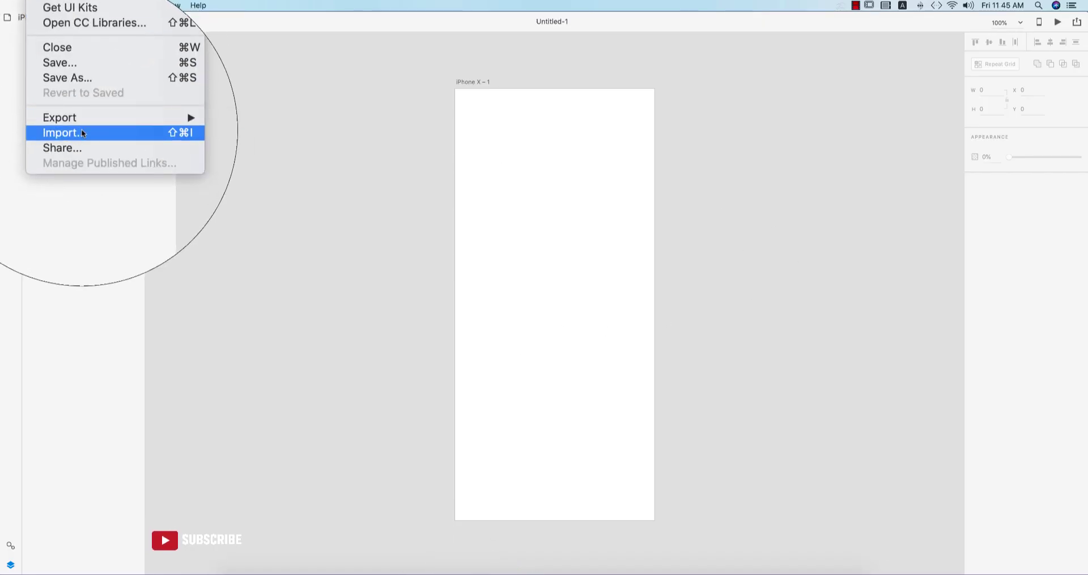
{"action": "left_click", "coordinate": [81, 128]}
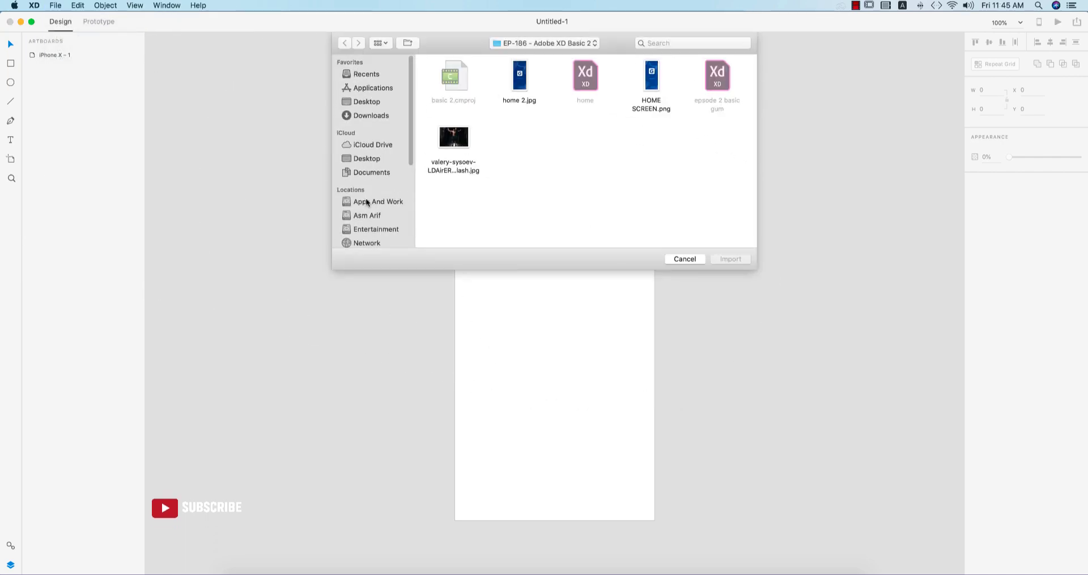
{"action": "left_click", "coordinate": [372, 201]}
{"action": "double_click", "coordinate": [448, 79]}
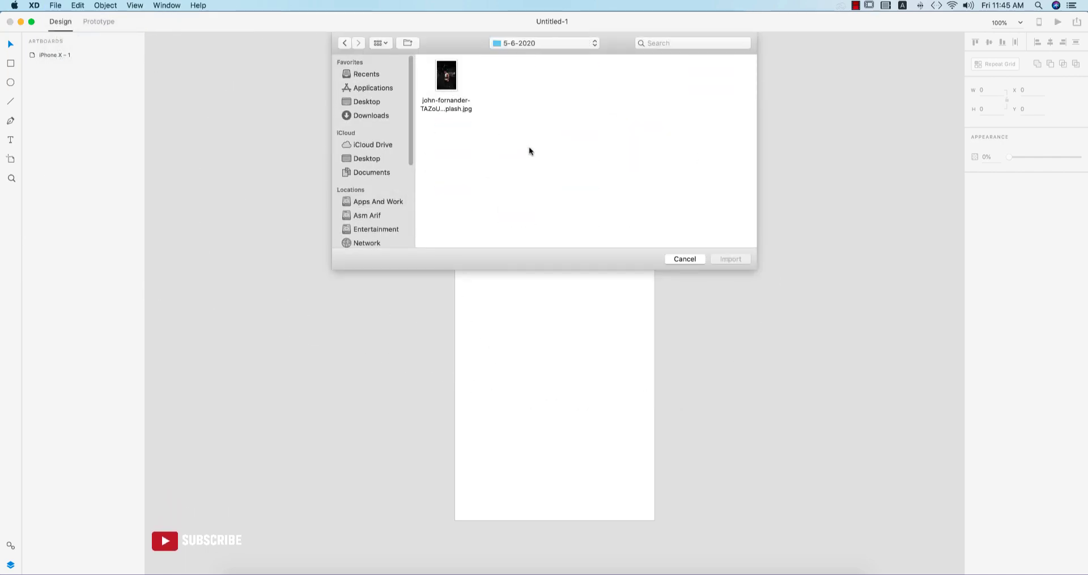
{"action": "left_click", "coordinate": [447, 73]}
{"action": "left_click", "coordinate": [737, 259]}
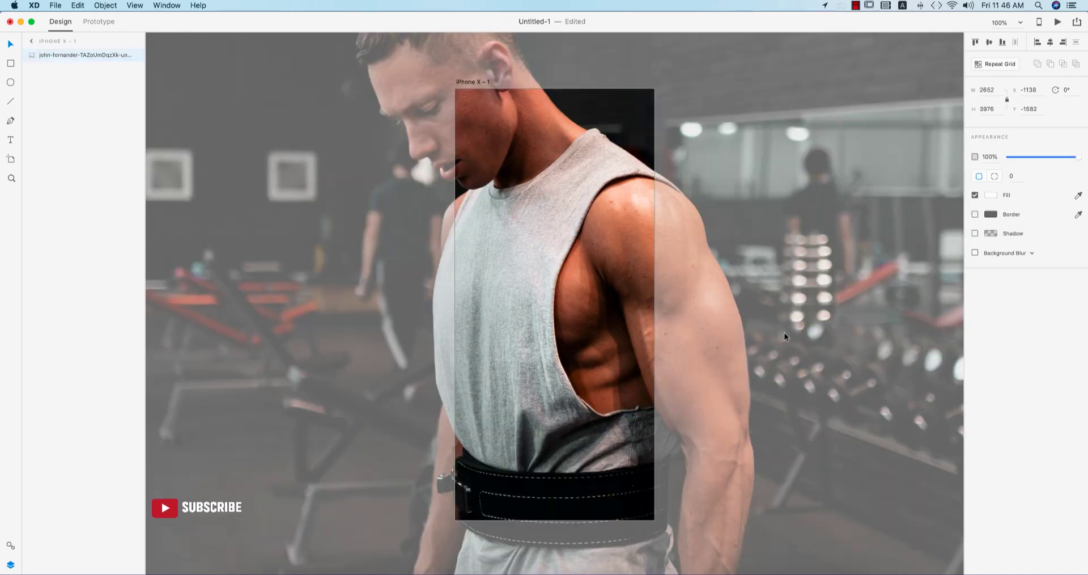
Scale the photo down proportionally about its center to 542 x 812 so that it matches the artboard's height
{"action": "key", "text": "super+minus"}
{"action": "key", "text": "super+minus"}
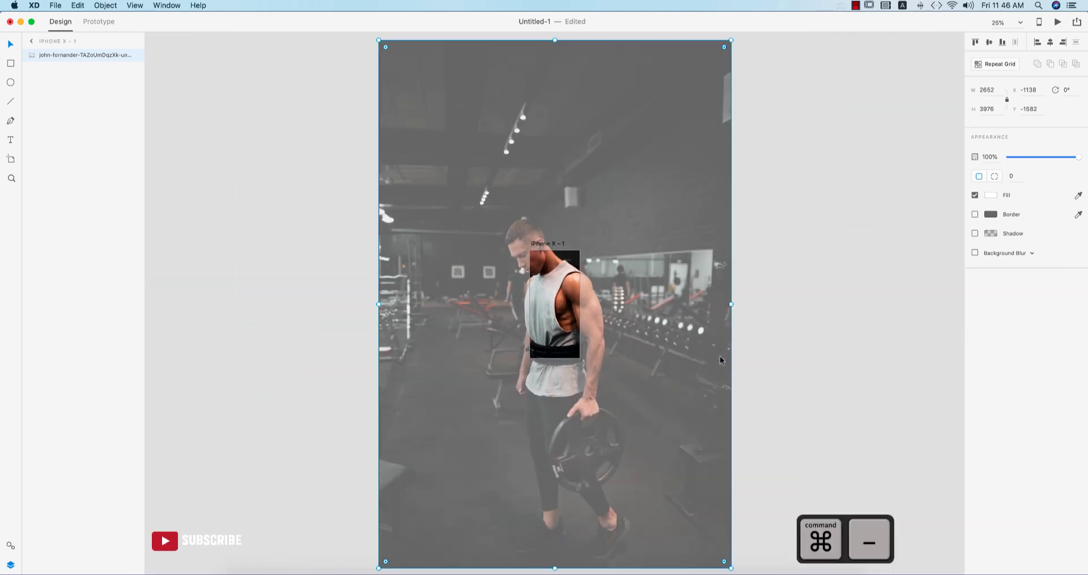
{"action": "key", "text": "super+minus"}
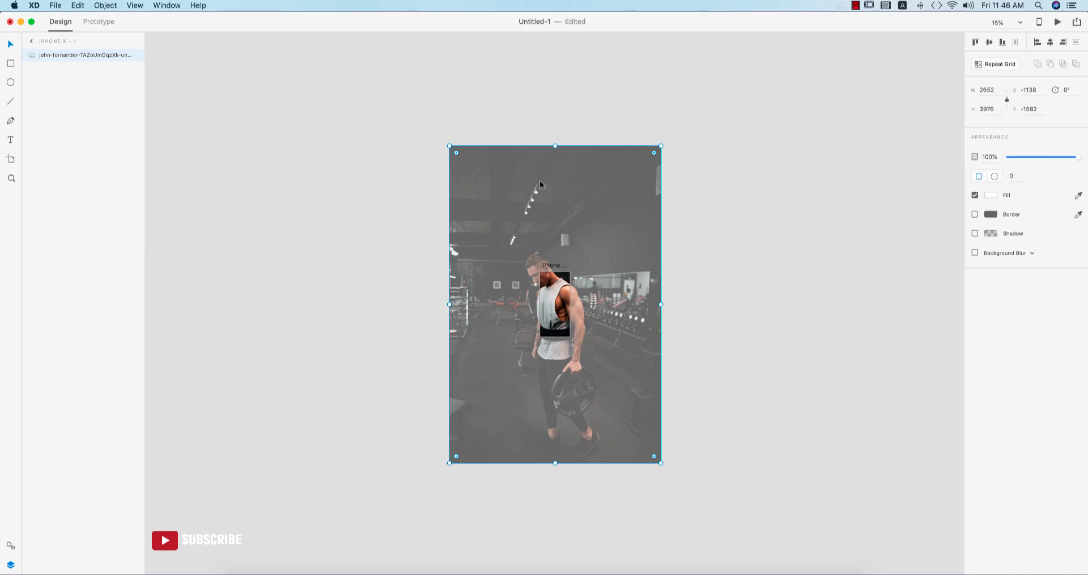
{"action": "left_click_drag", "start_coordinate": [559, 145], "coordinate": [558, 271]}
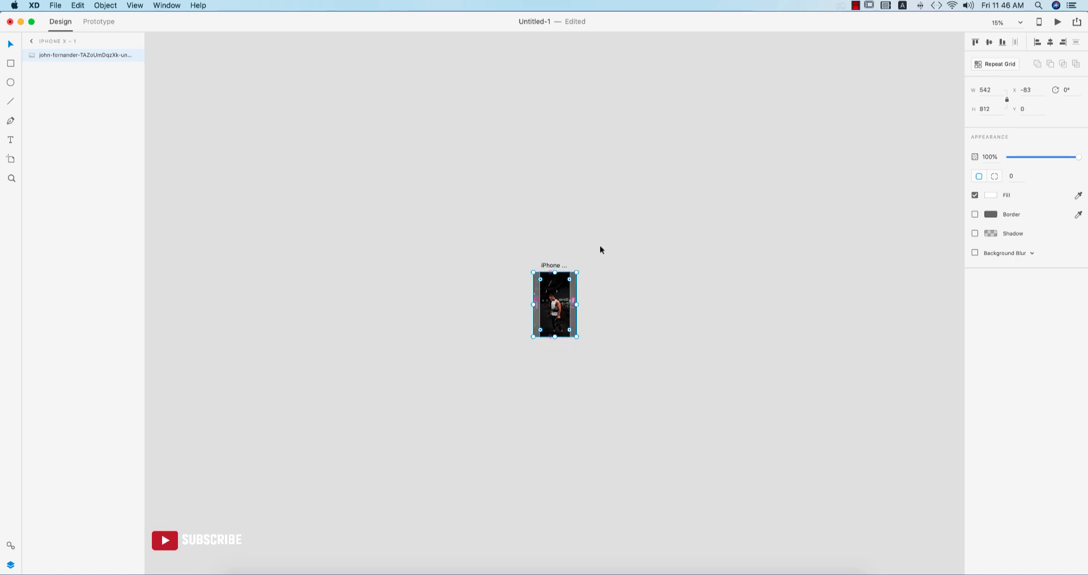
{"action": "key", "text": "super+3"}
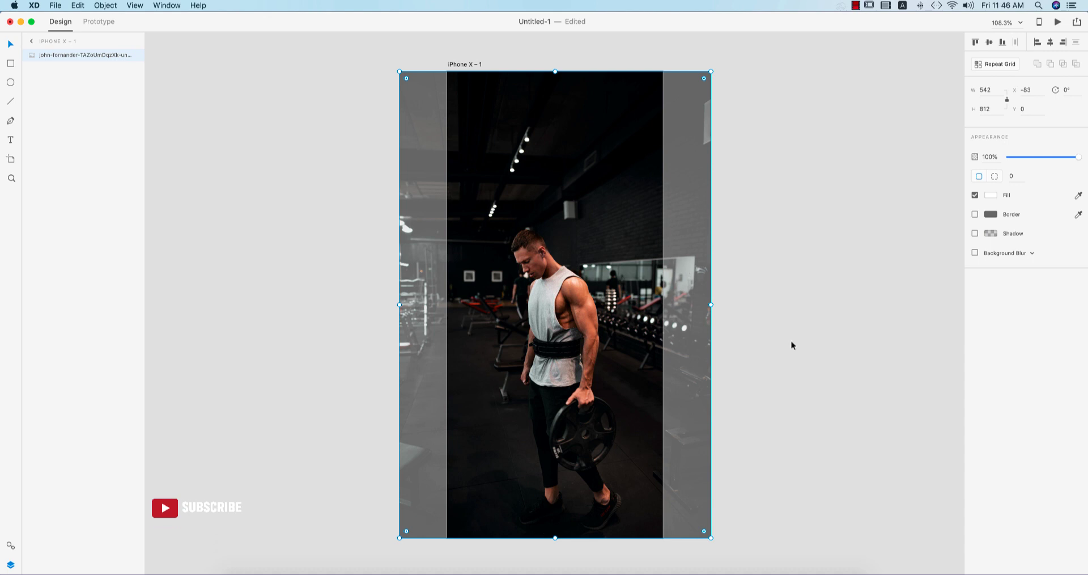
{"action": "left_click", "coordinate": [792, 344]}
{"action": "left_click", "coordinate": [589, 335]}
{"action": "left_click", "coordinate": [805, 346]}
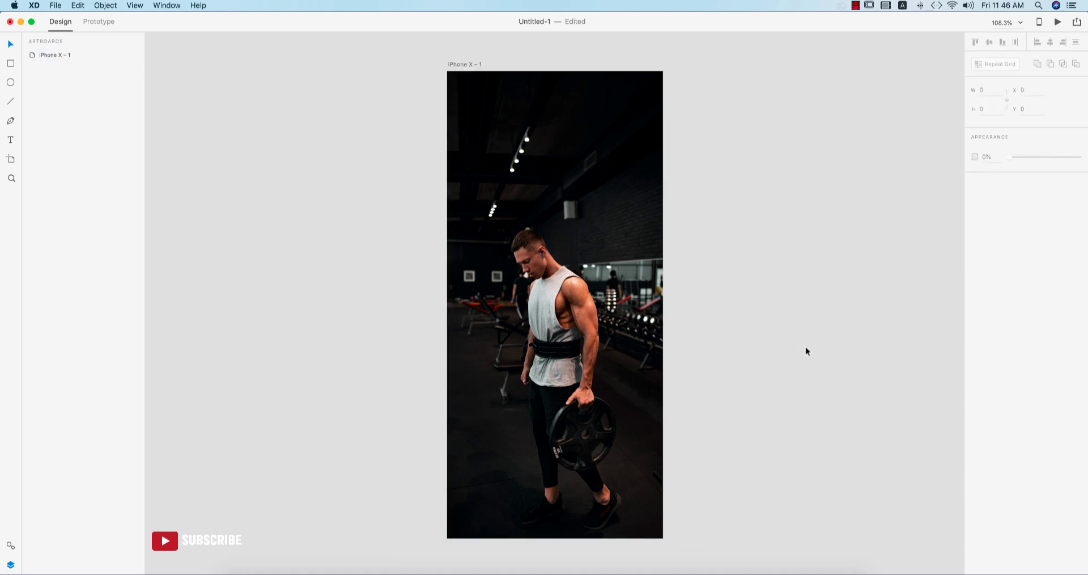
Enlarge the photo slightly about its center to about 550 x 824 so that it extends past the artboard's edges
{"action": "left_click", "coordinate": [613, 307]}
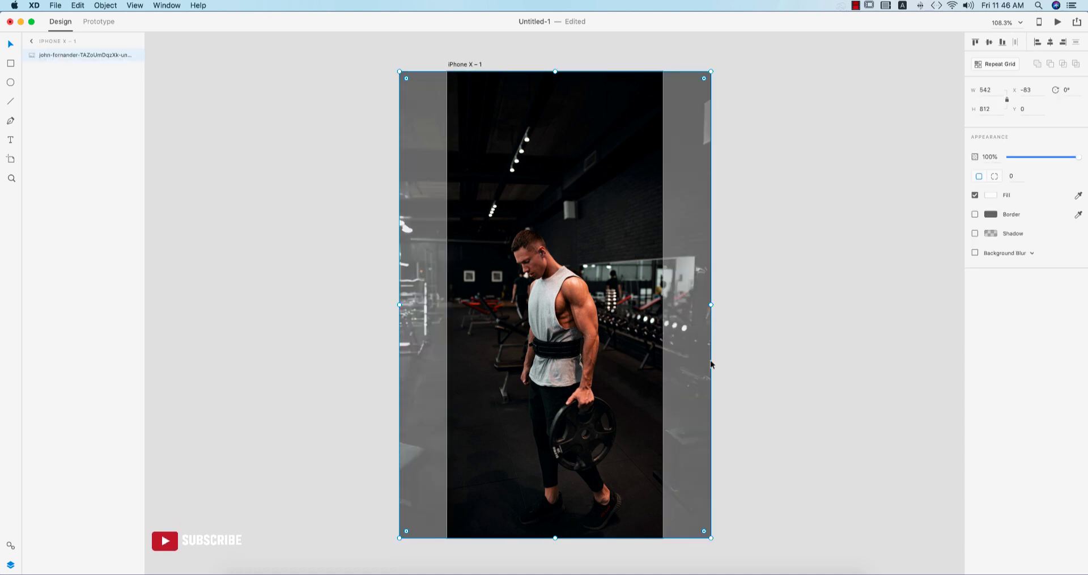
{"action": "left_click_drag", "start_coordinate": [712, 536], "coordinate": [714, 542]}
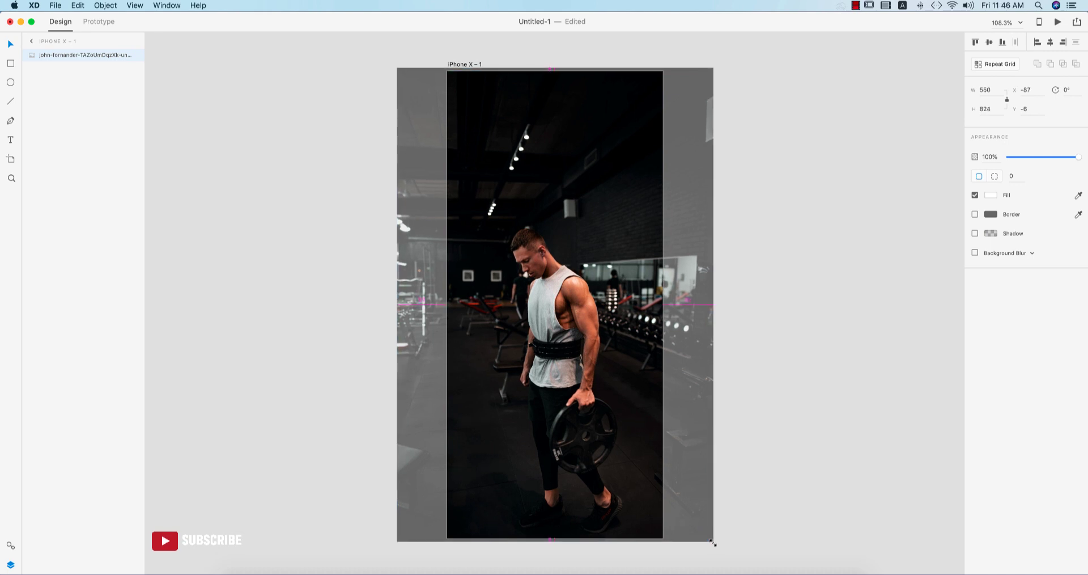
{"action": "left_click", "coordinate": [824, 204]}
{"action": "left_click", "coordinate": [650, 170]}
{"action": "left_click", "coordinate": [818, 278]}
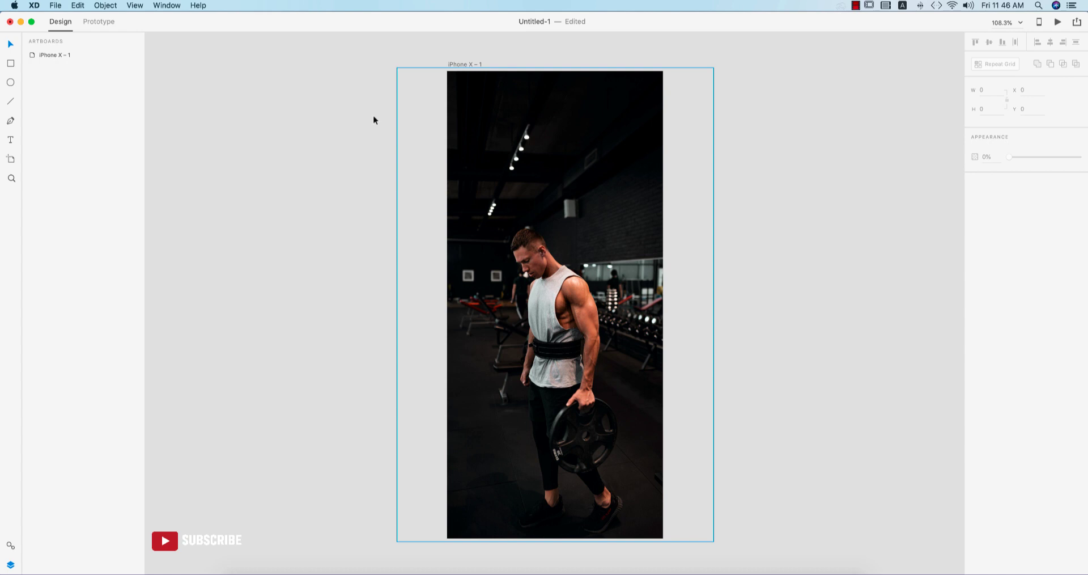
Draw a 375 x 812 rectangle covering the whole iPhone X artboard and remove its border
{"action": "left_click", "coordinate": [10, 63]}
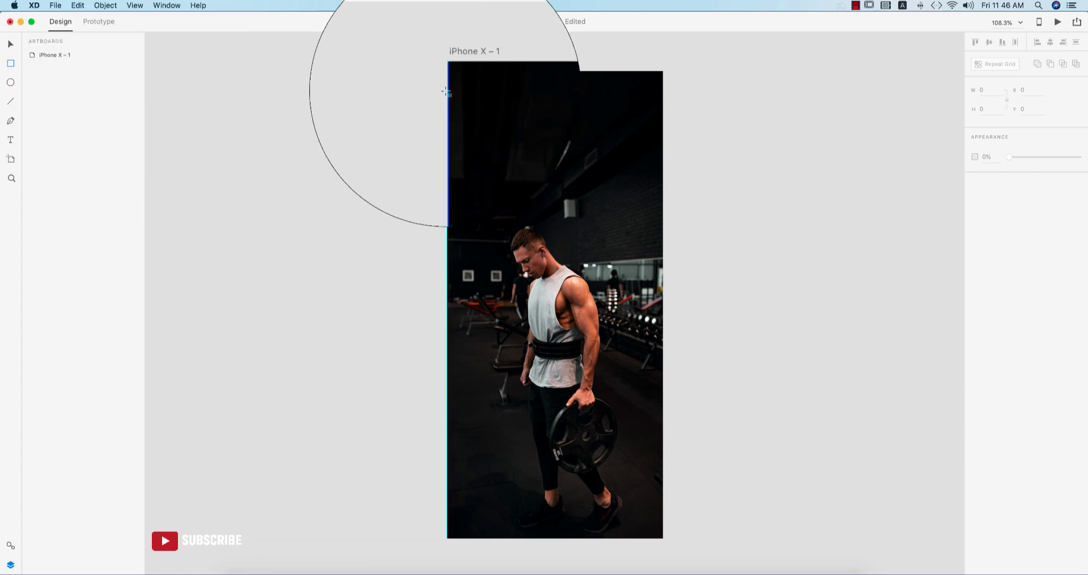
{"action": "left_click_drag", "start_coordinate": [447, 72], "coordinate": [663, 538]}
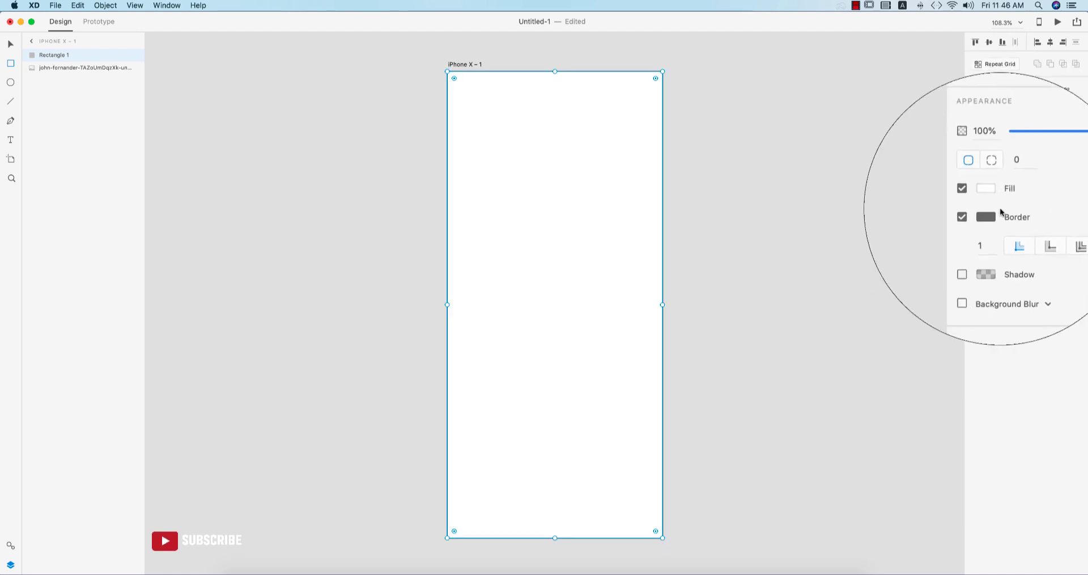
{"action": "left_click", "coordinate": [975, 214]}
{"action": "key", "text": "v"}
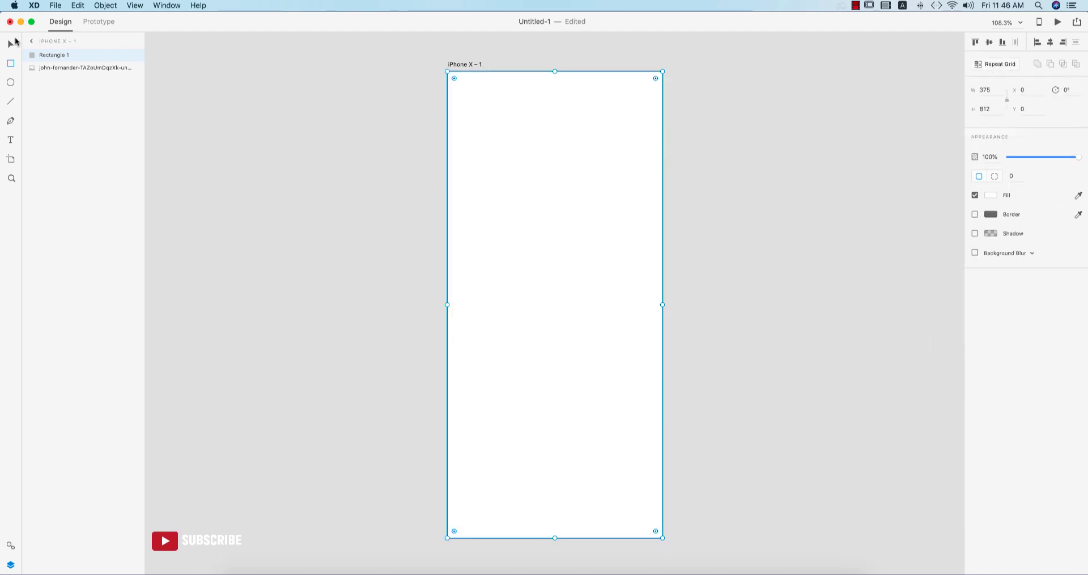
Mask the gym photo with the artboard-sized rectangle using Mask with Shape
{"action": "left_click_drag", "start_coordinate": [228, 143], "coordinate": [602, 283]}
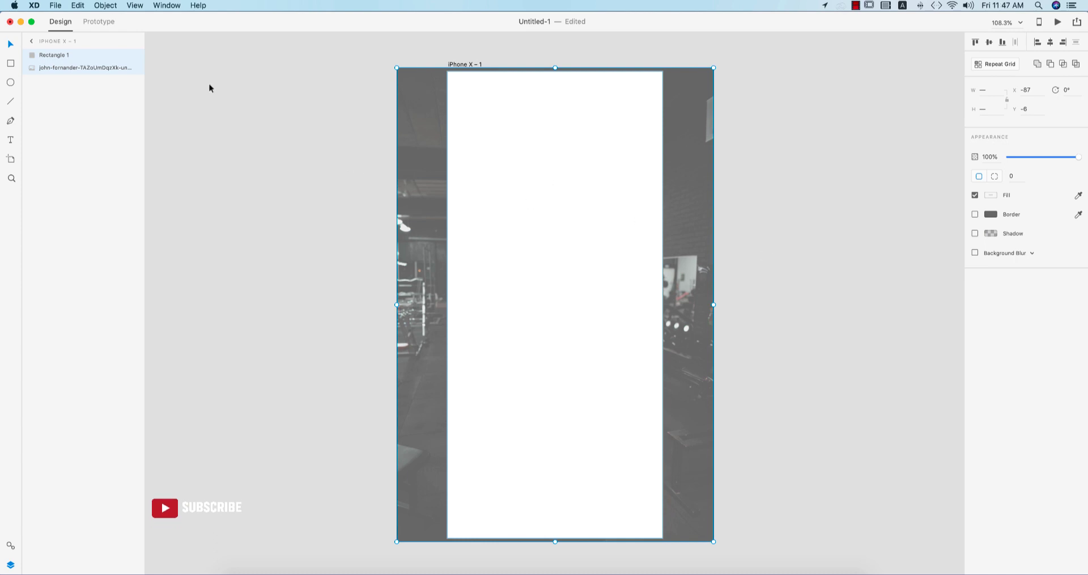
{"action": "left_click", "coordinate": [105, 5]}
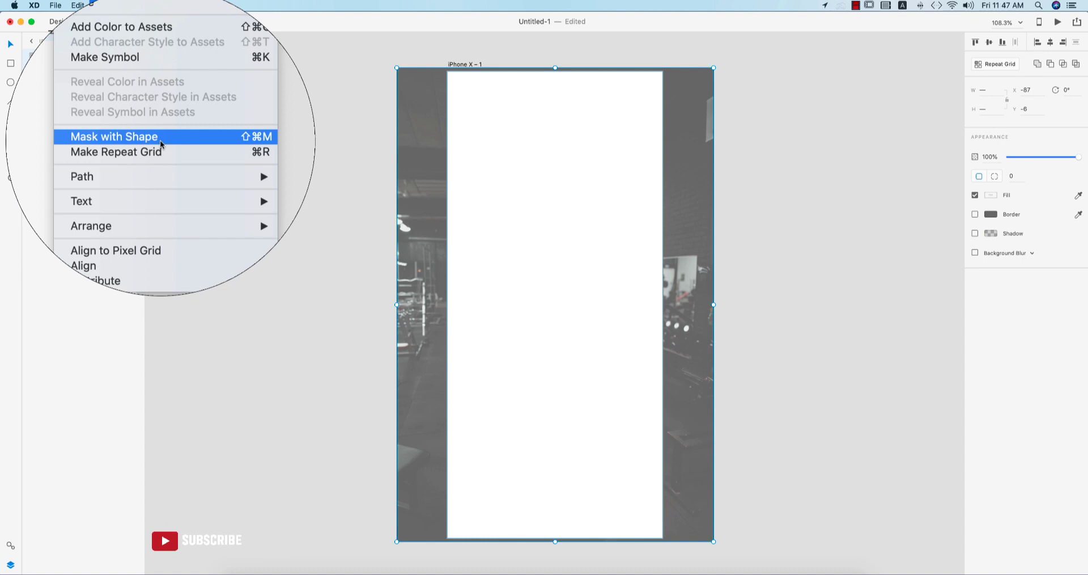
{"action": "left_click", "coordinate": [160, 140]}
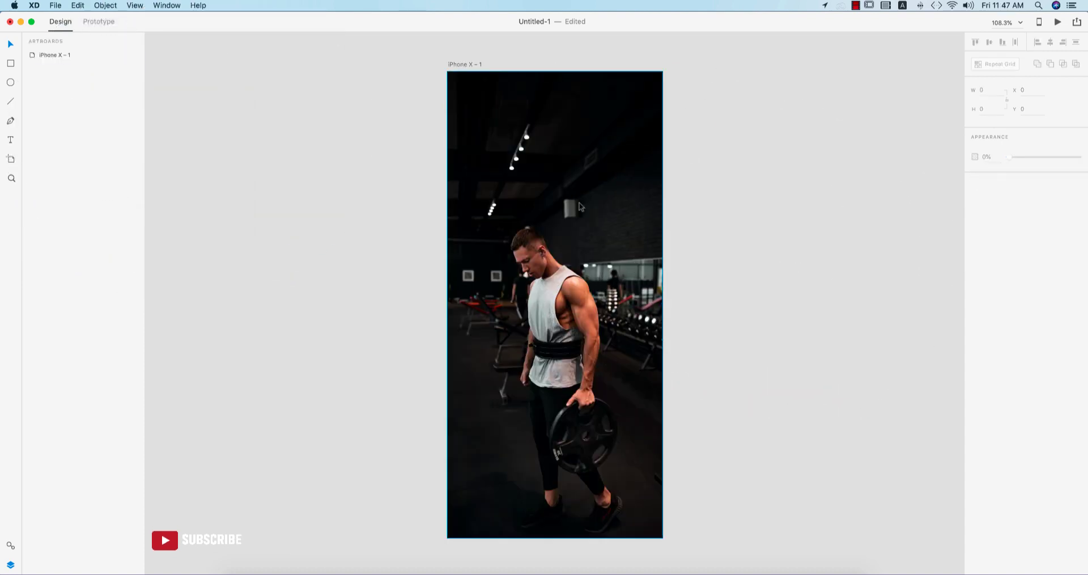
Draw a second 375 x 812 rectangle over the masked photo and remove its border
{"action": "left_click", "coordinate": [10, 64]}
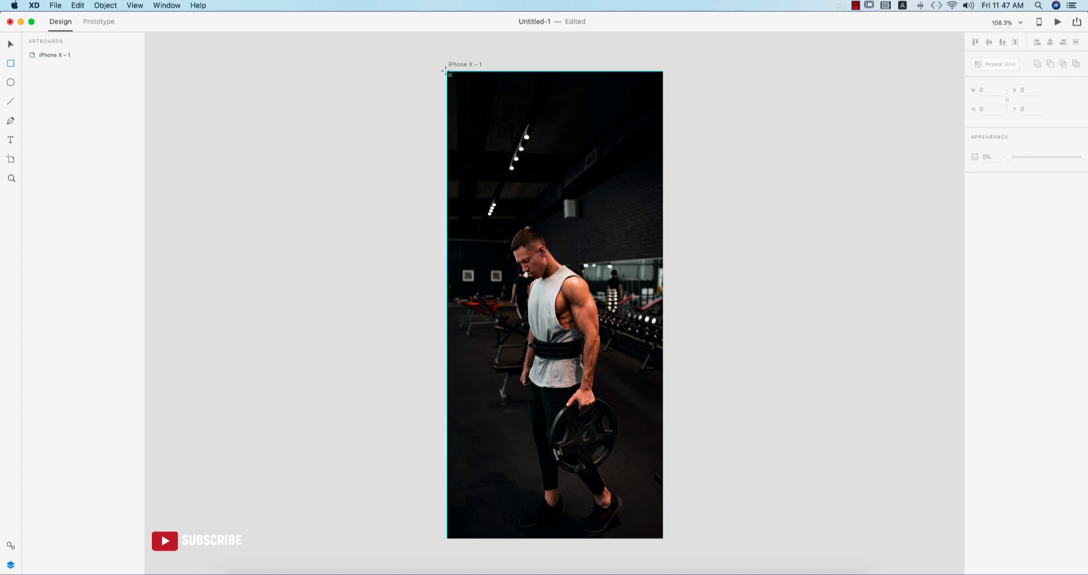
{"action": "mouse_move", "coordinate": [445, 71]}
{"action": "left_mouse_down"}
{"action": "mouse_move", "coordinate": [617, 386]}
{"action": "mouse_move", "coordinate": [663, 539]}
{"action": "left_mouse_up"}
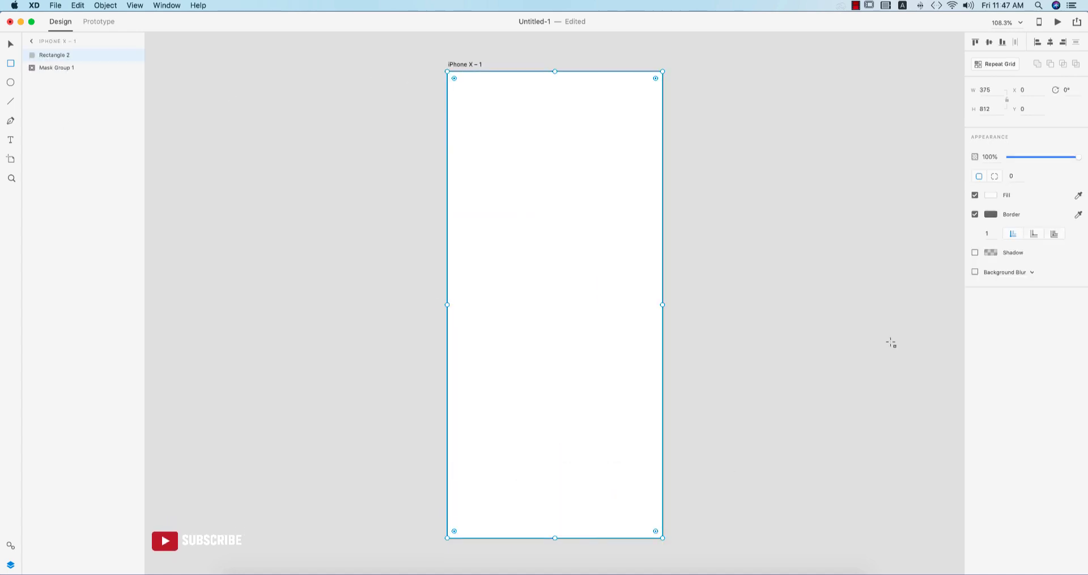
{"action": "left_click", "coordinate": [975, 214]}
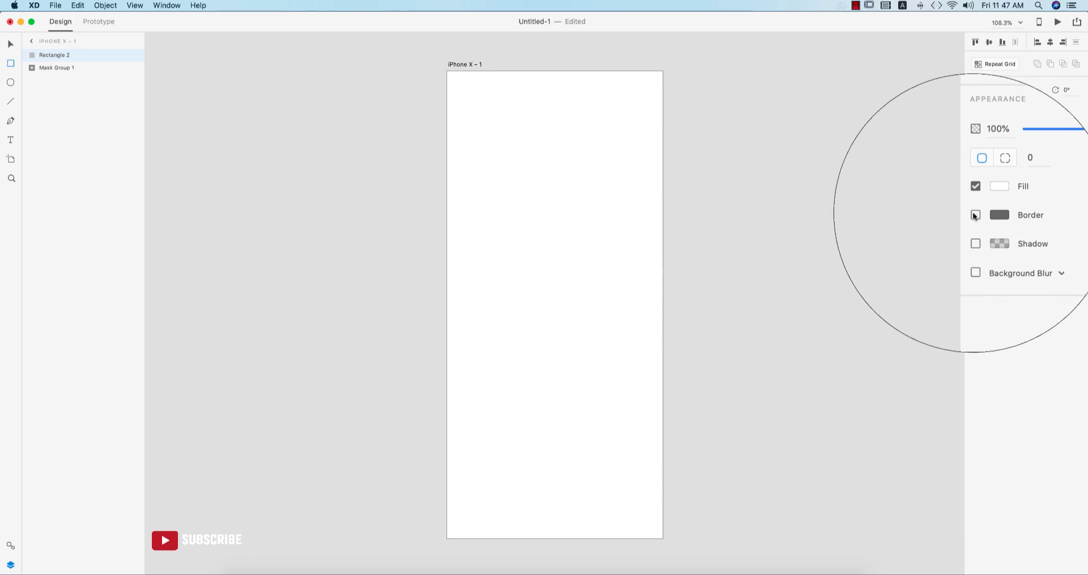
Fill the overlay rectangle with a solid dark blue and set its opacity to 61%
{"action": "left_click", "coordinate": [991, 192]}
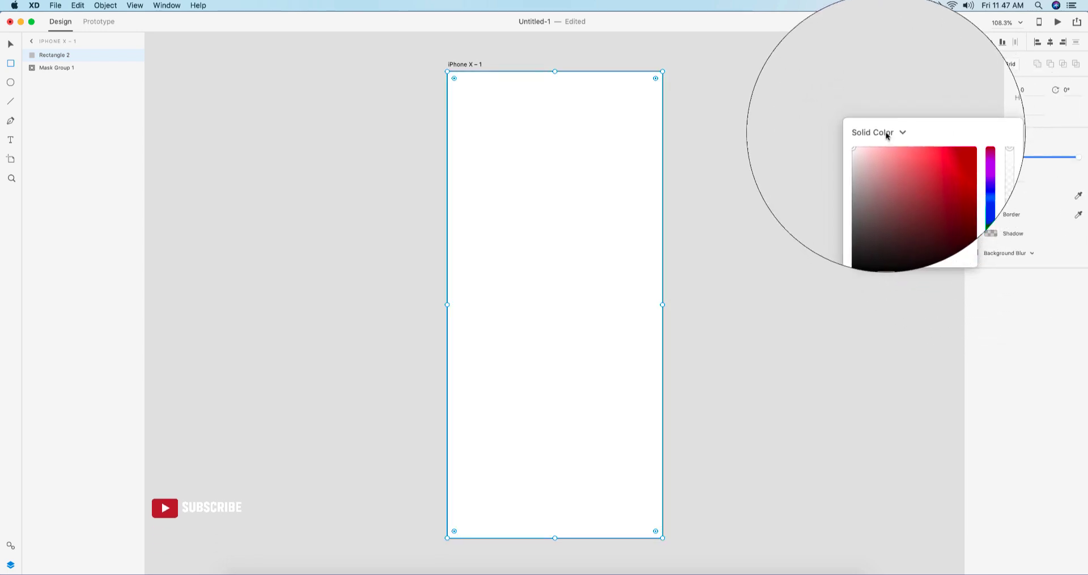
{"action": "left_click", "coordinate": [888, 134]}
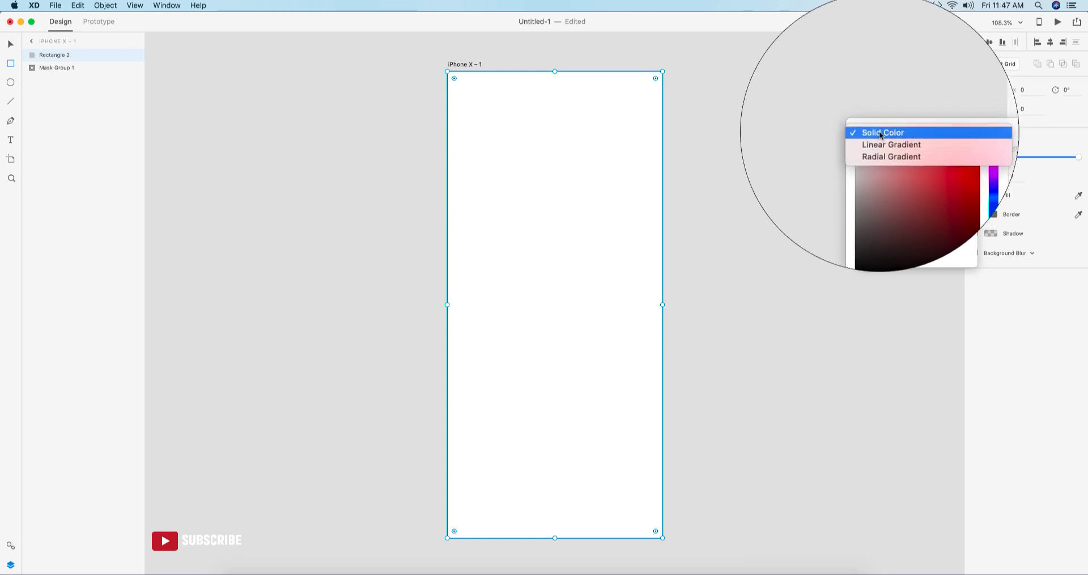
{"action": "left_click", "coordinate": [883, 138]}
{"action": "type", "text": "0B23A2"}
{"action": "key", "text": "Return"}
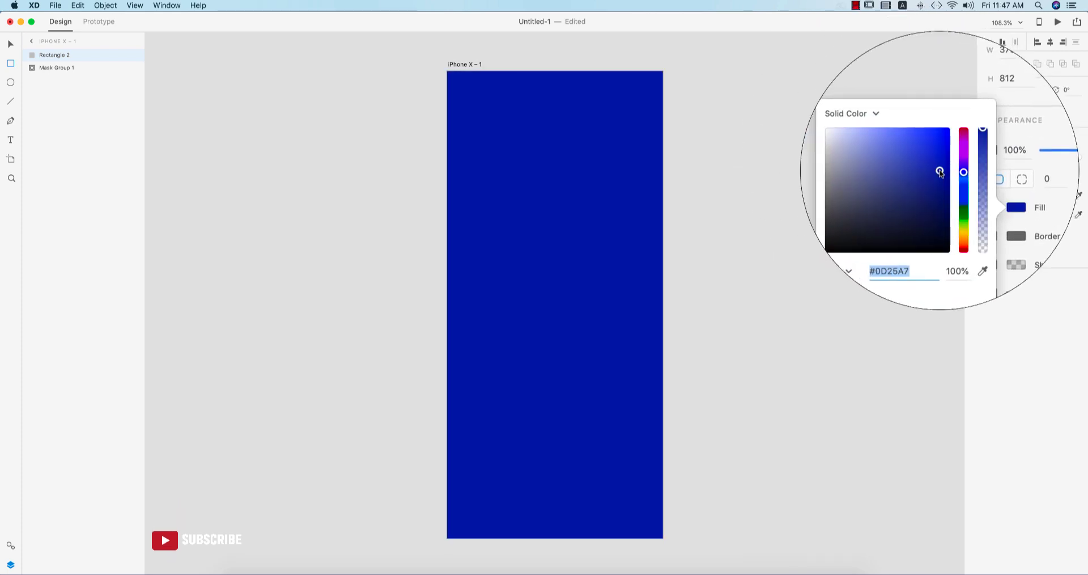
{"action": "left_click_drag", "start_coordinate": [941, 175], "coordinate": [945, 178]}
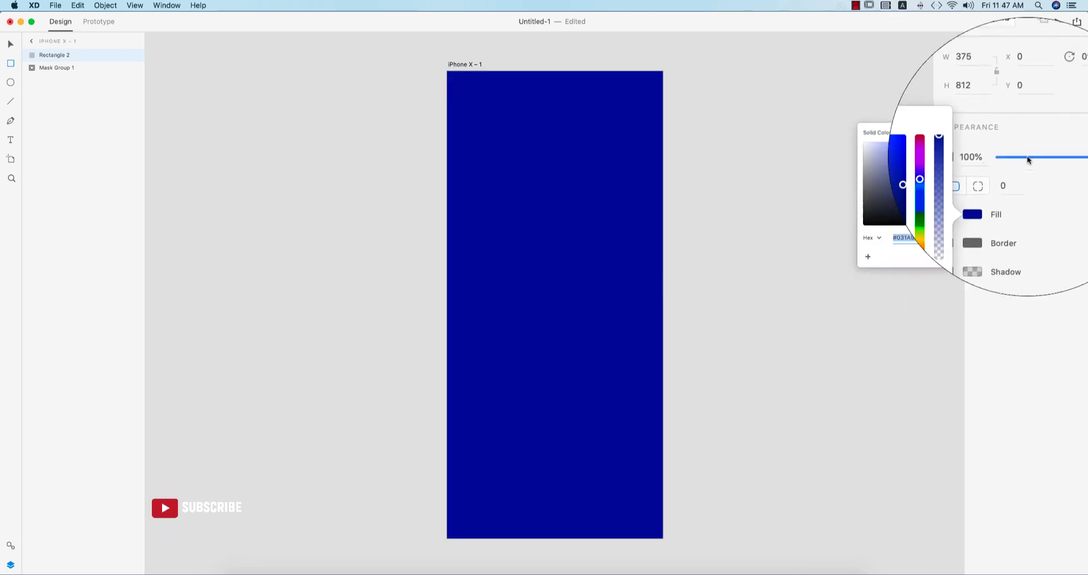
{"action": "left_click_drag", "start_coordinate": [1079, 161], "coordinate": [1050, 155]}
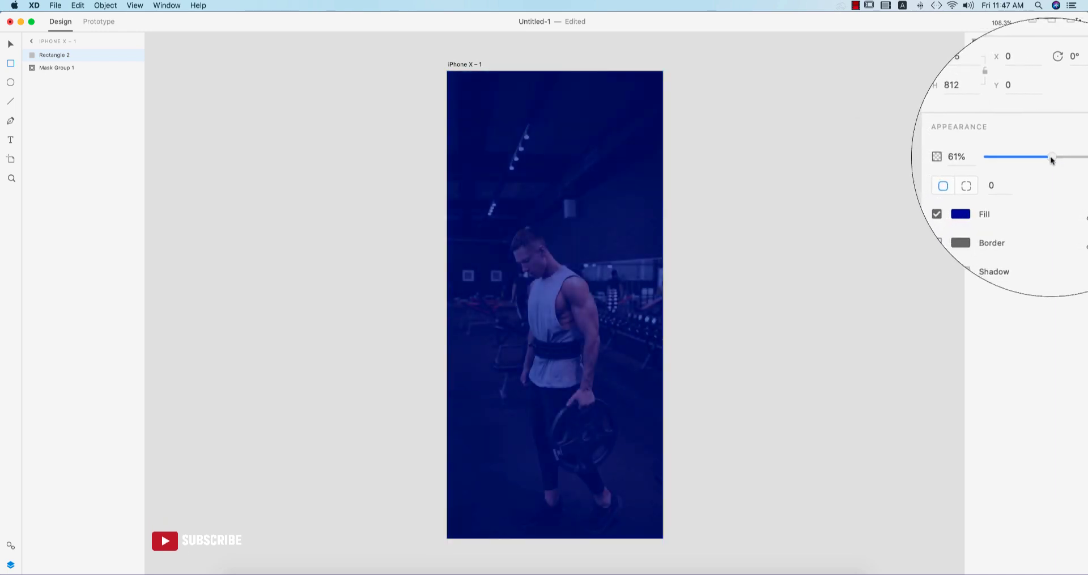
Try crimson fills such as #83002D and #D60B51 on the overlay rectangle
{"action": "left_click", "coordinate": [991, 195]}
{"action": "left_click", "coordinate": [941, 170]}
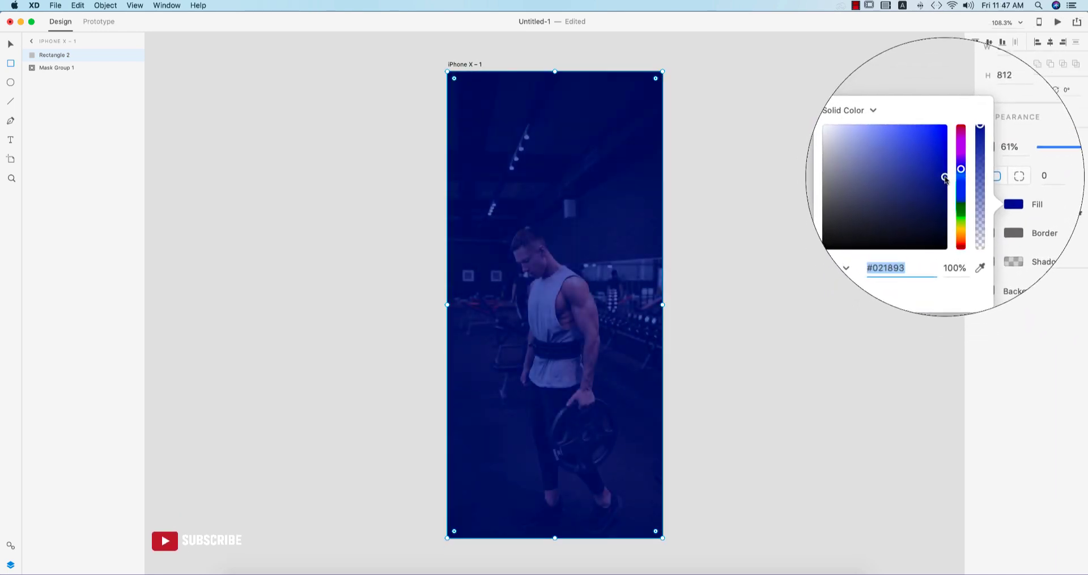
{"action": "mouse_move", "coordinate": [940, 167]}
{"action": "left_mouse_down"}
{"action": "mouse_move", "coordinate": [947, 189]}
{"action": "mouse_move", "coordinate": [958, 148]}
{"action": "left_mouse_up"}
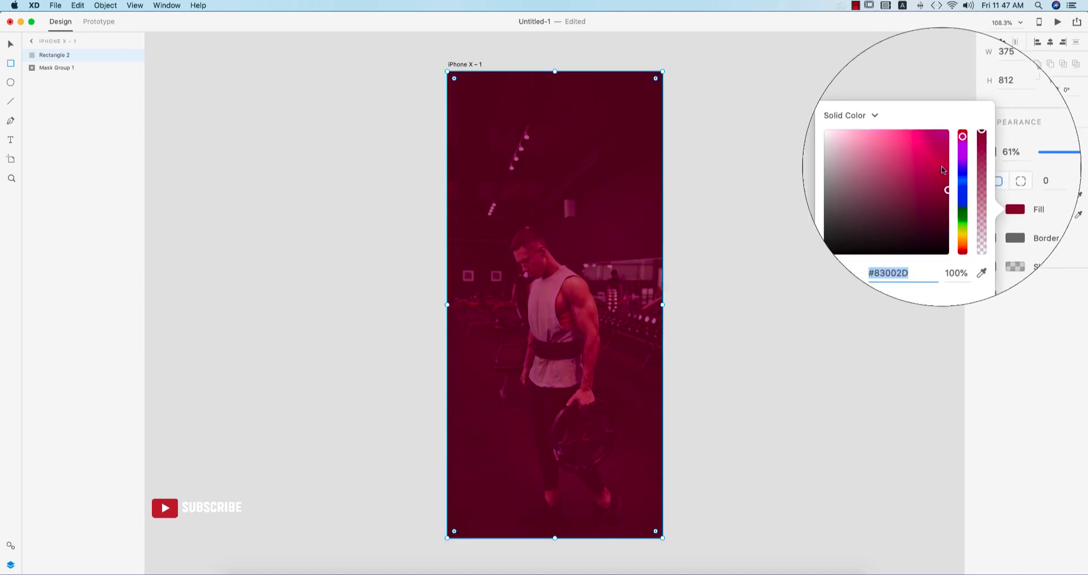
{"action": "left_click", "coordinate": [942, 155]}
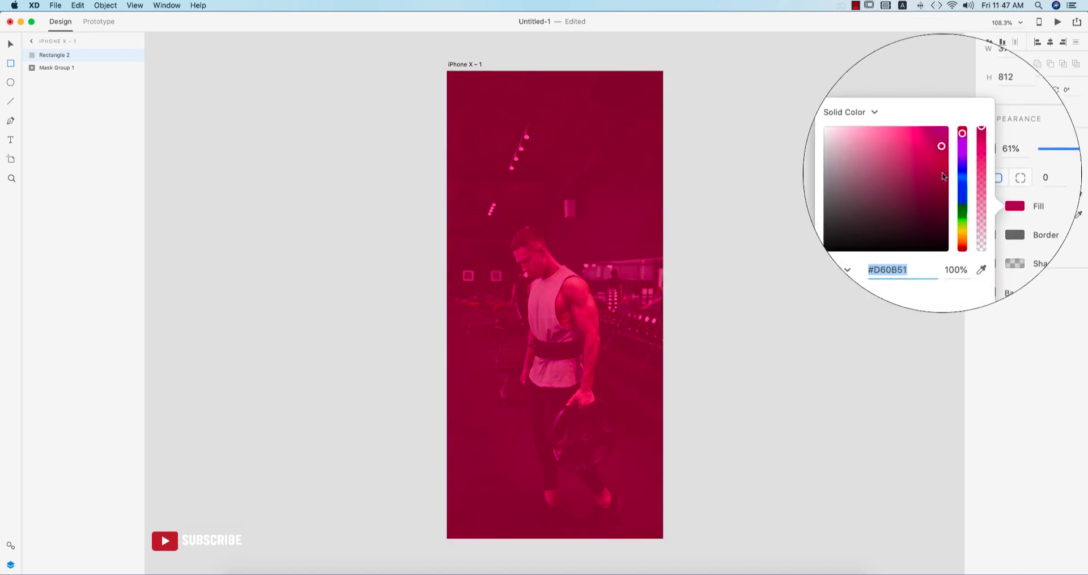
Fill the overlay rectangle with blue #003BAC, set its opacity to 71% and deselect it
{"action": "left_click", "coordinate": [957, 172]}
{"action": "mouse_move", "coordinate": [956, 173]}
{"action": "left_mouse_down"}
{"action": "mouse_move", "coordinate": [956, 184]}
{"action": "mouse_move", "coordinate": [946, 169]}
{"action": "left_mouse_up"}
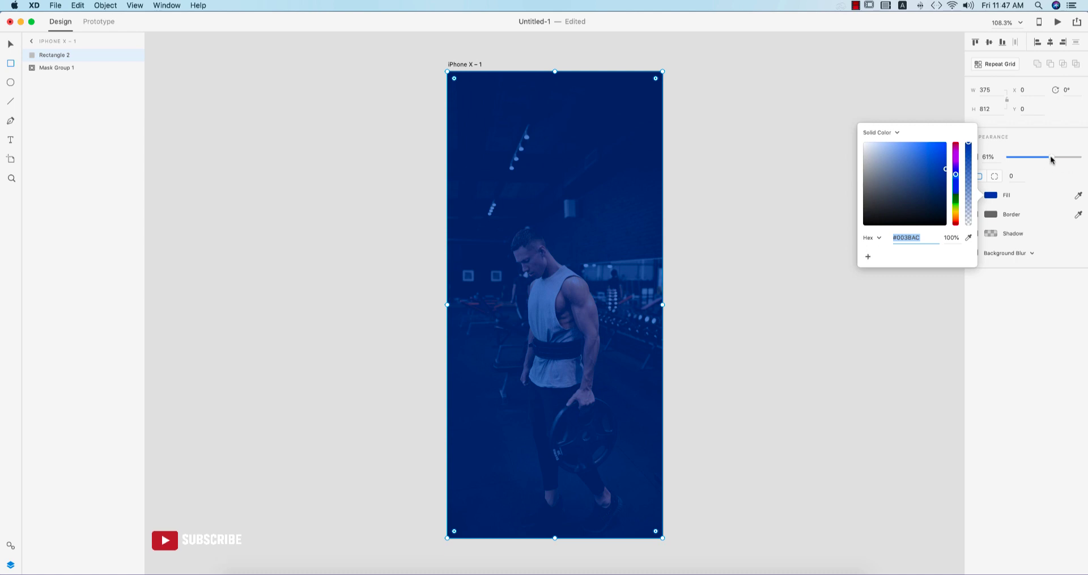
{"action": "left_click_drag", "start_coordinate": [1083, 160], "coordinate": [1047, 158]}
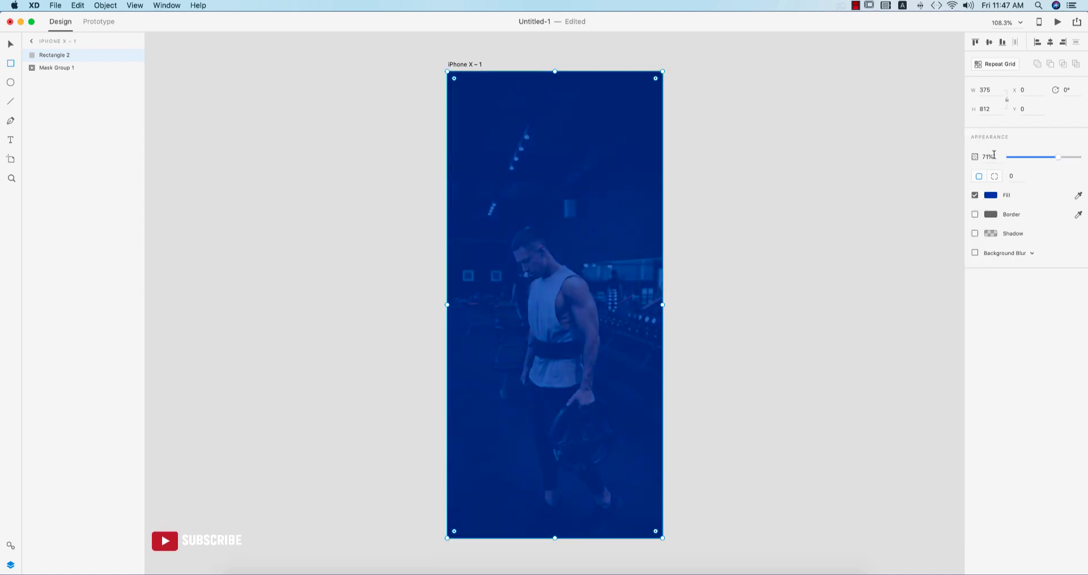
{"action": "left_click", "coordinate": [936, 151]}
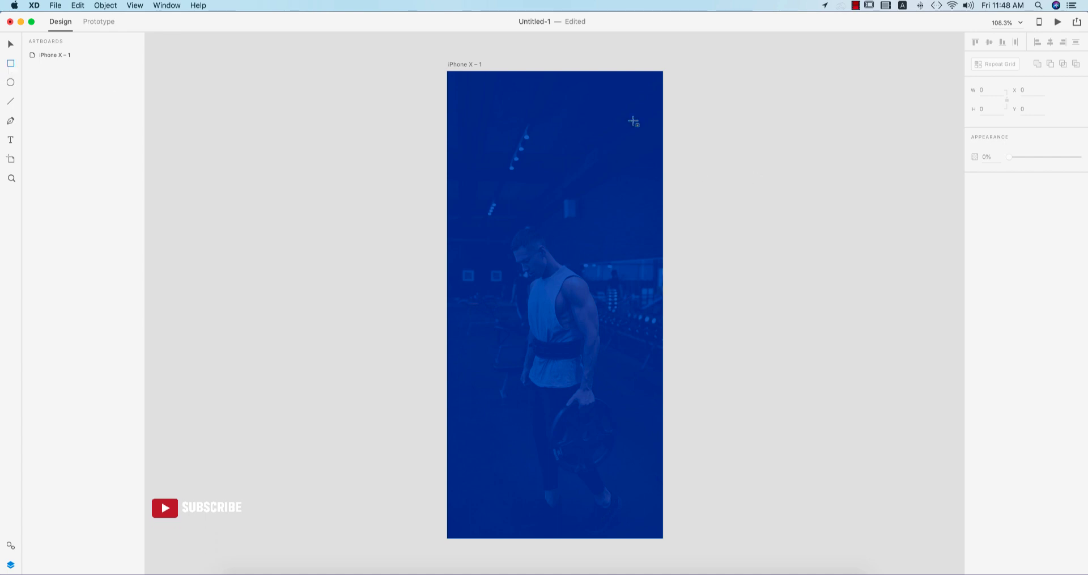
Draw a borderless rectangle about 140 x 577 on the pasteboard beside the artboard
{"action": "mouse_move", "coordinate": [729, 93]}
{"action": "left_mouse_down"}
{"action": "mouse_move", "coordinate": [737, 212]}
{"action": "mouse_move", "coordinate": [783, 395]}
{"action": "mouse_move", "coordinate": [809, 415]}
{"action": "mouse_move", "coordinate": [782, 406]}
{"action": "mouse_move", "coordinate": [786, 417]}
{"action": "left_mouse_up"}
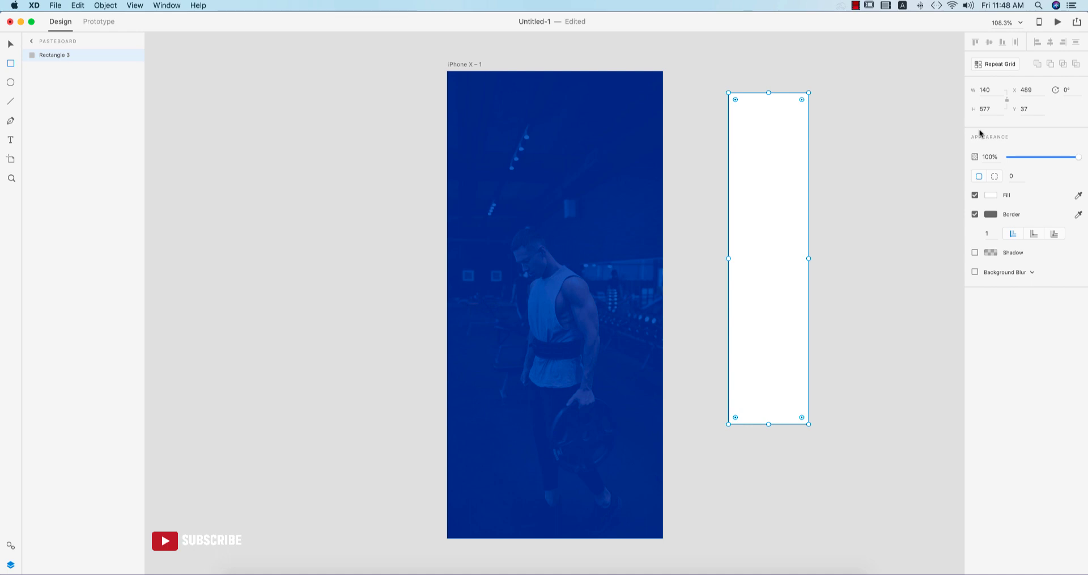
{"action": "left_click", "coordinate": [975, 214]}
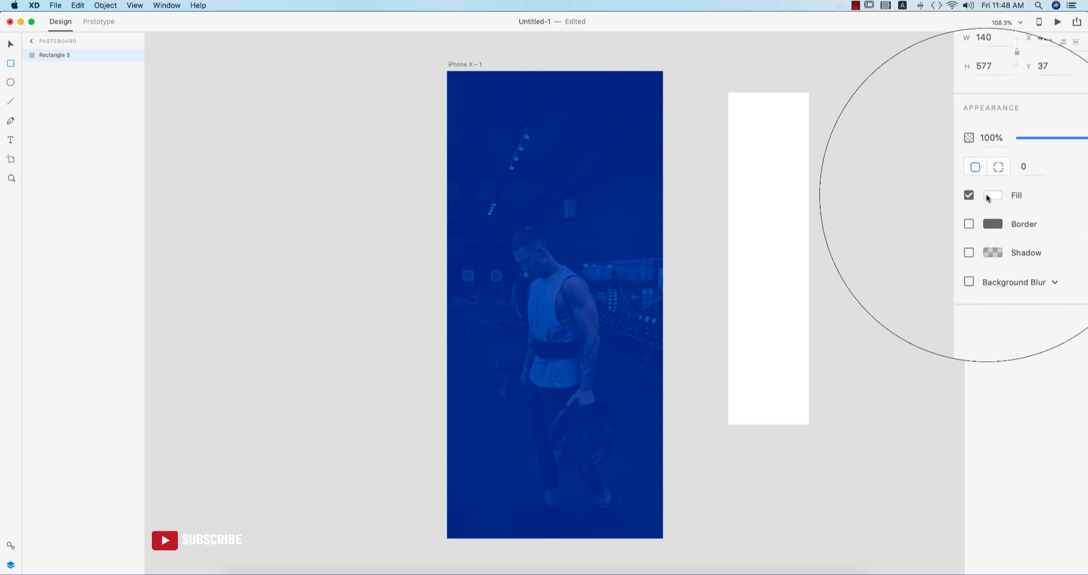
Give the pasteboard rectangle a linear gradient fill after trying a radial gradient
{"action": "left_click", "coordinate": [988, 192]}
{"action": "left_click", "coordinate": [882, 139]}
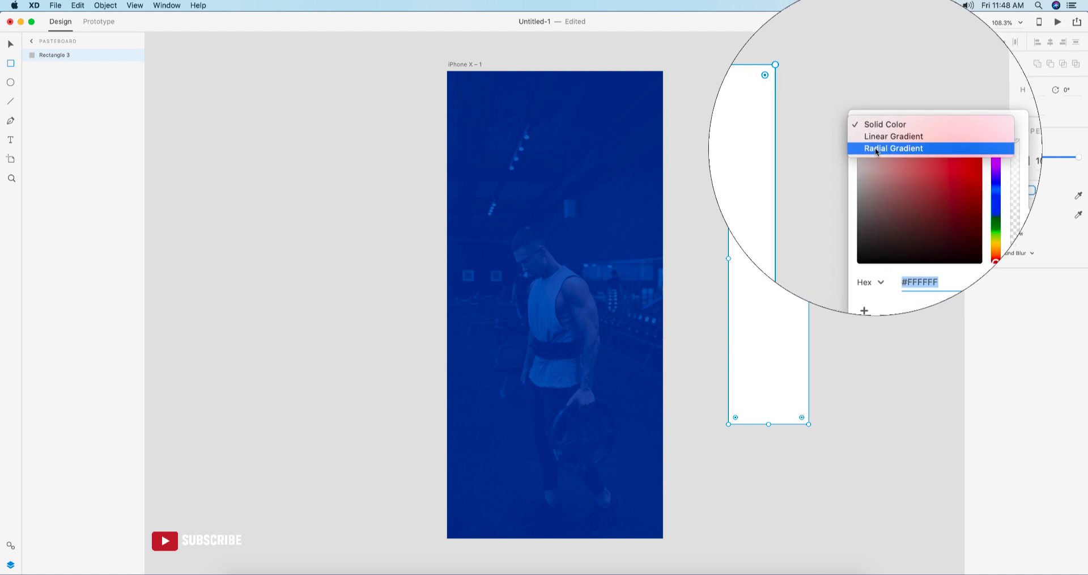
{"action": "left_click", "coordinate": [882, 151]}
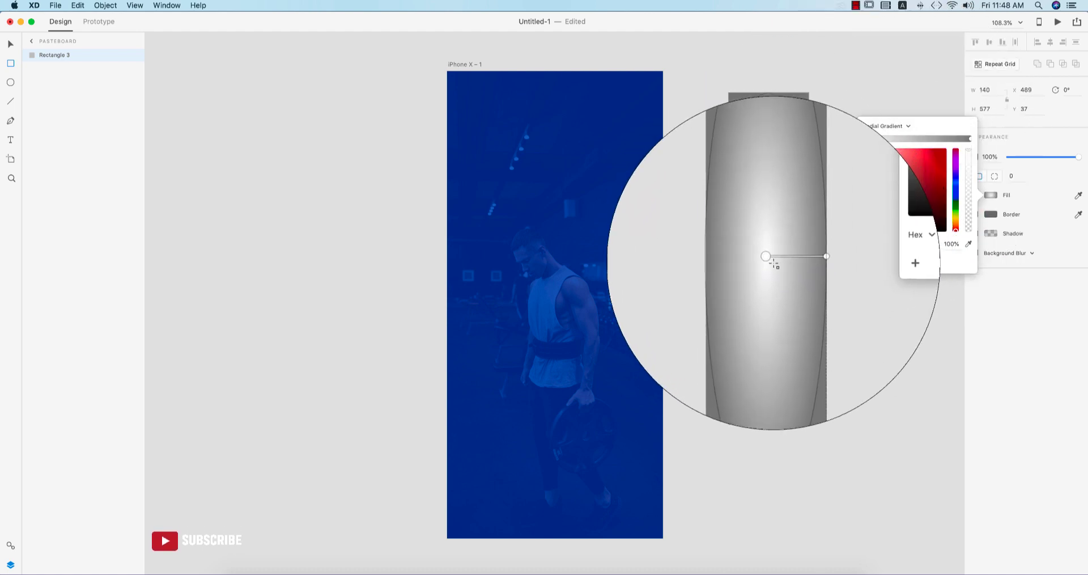
{"action": "left_click", "coordinate": [881, 127]}
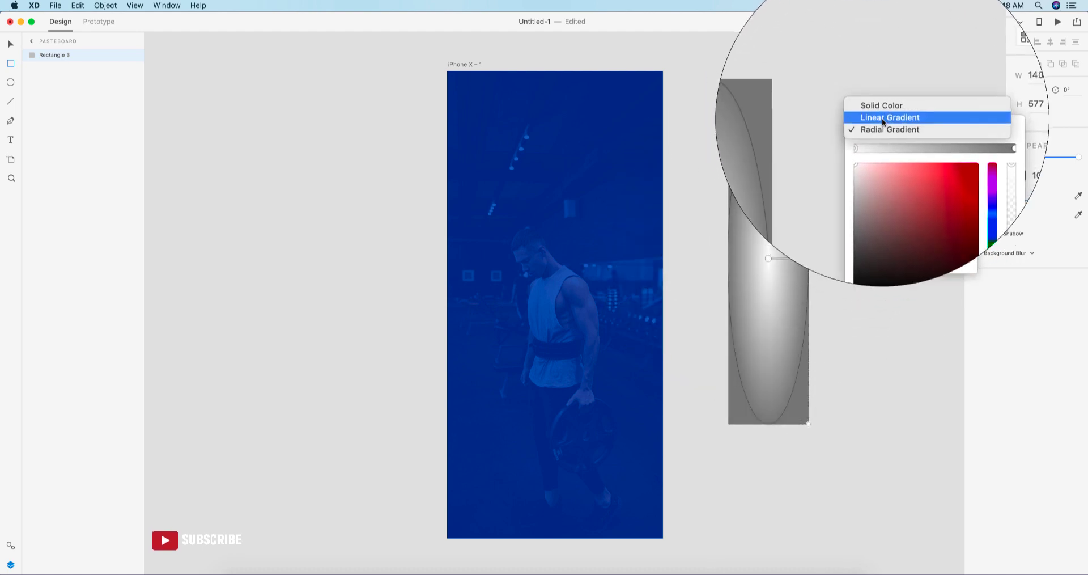
{"action": "left_click", "coordinate": [884, 111]}
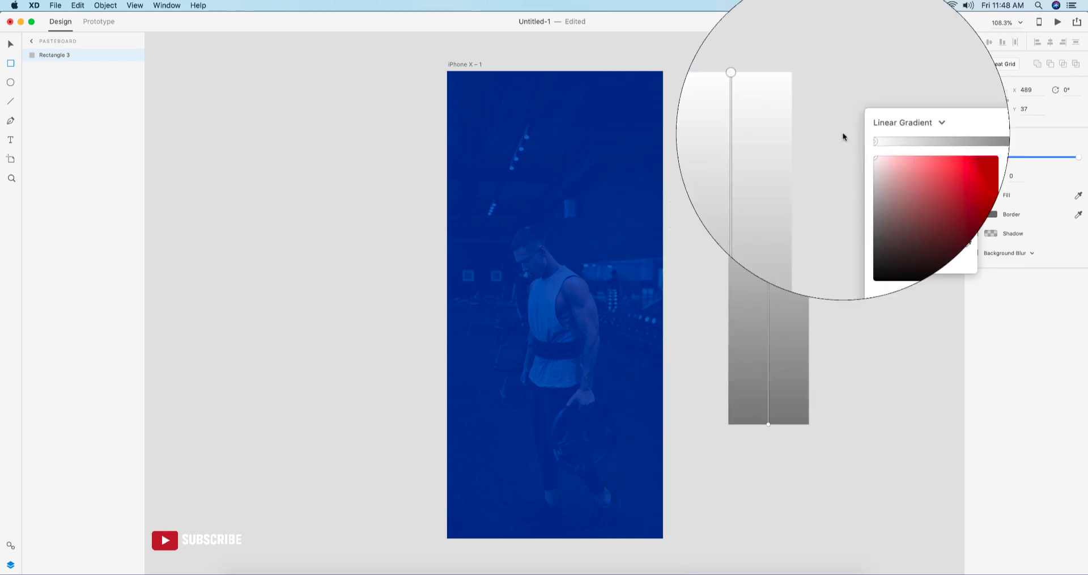
Set the gradient's top color stop to blue #07239A with 78% opacity
{"action": "left_click", "coordinate": [957, 183]}
{"action": "left_click", "coordinate": [937, 174]}
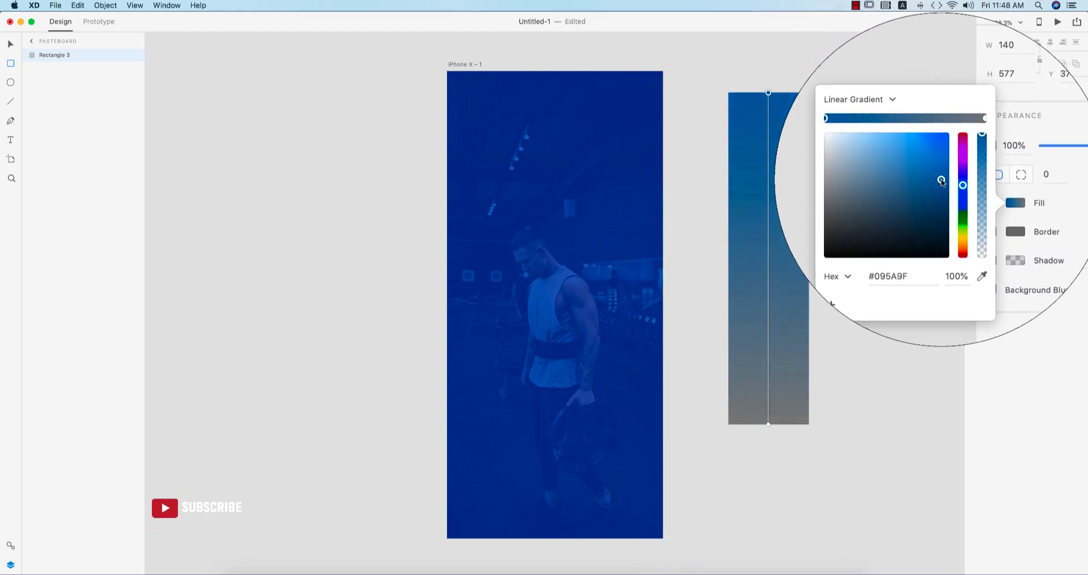
{"action": "left_click_drag", "start_coordinate": [956, 184], "coordinate": [969, 166]}
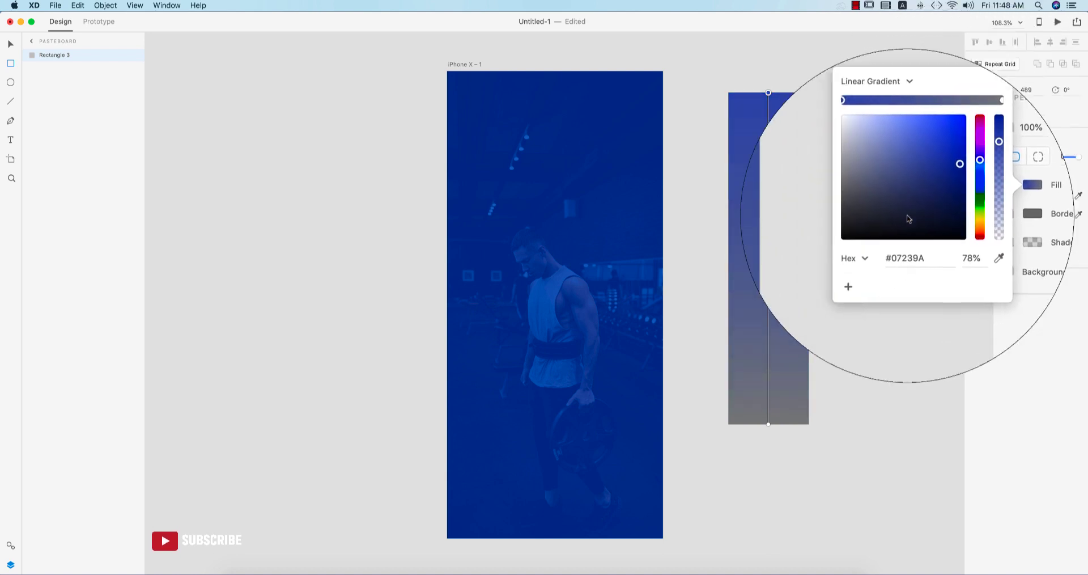
Set the gradient's bottom color stop to white #FFFFFF with 40% opacity
{"action": "left_click", "coordinate": [769, 424]}
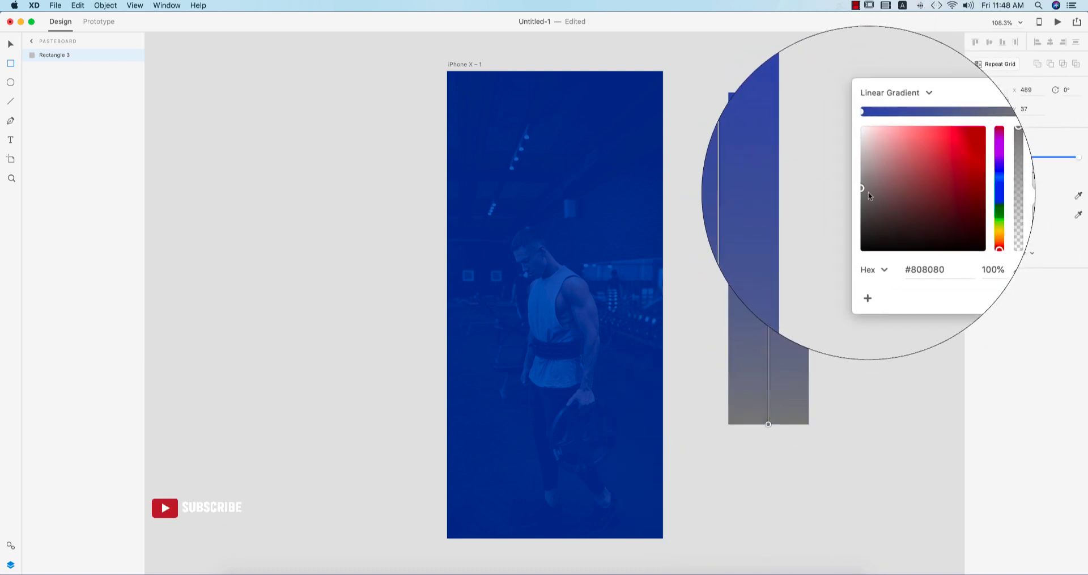
{"action": "left_click_drag", "start_coordinate": [870, 194], "coordinate": [863, 148]}
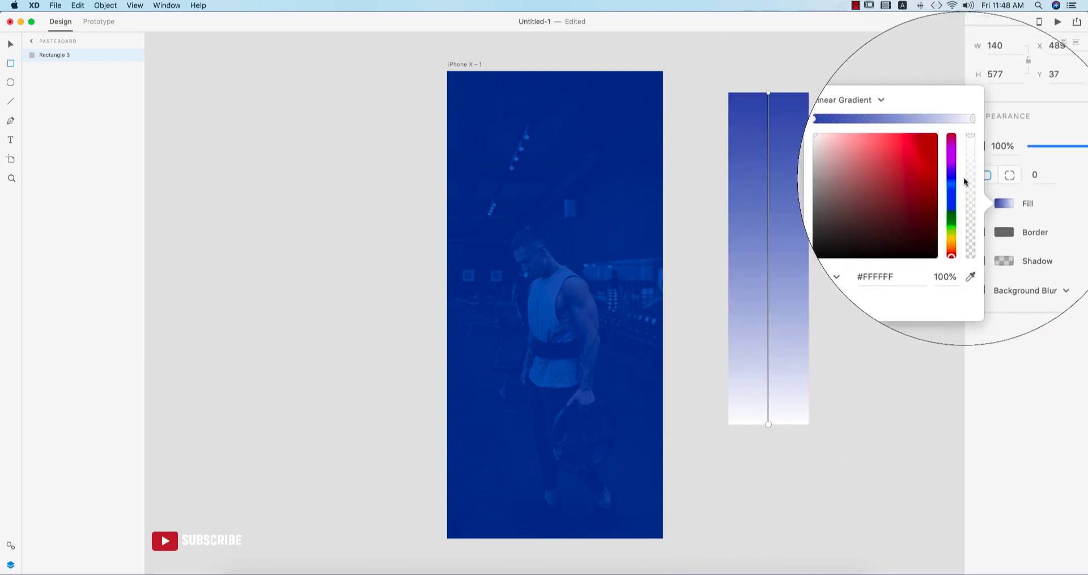
{"action": "left_click_drag", "start_coordinate": [965, 151], "coordinate": [968, 206]}
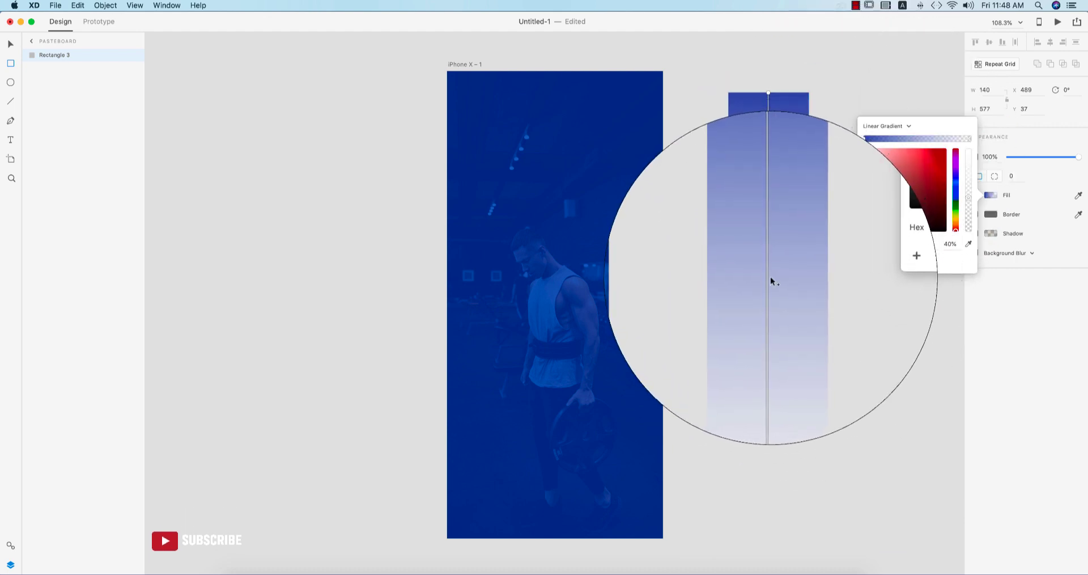
Add a color stop near the middle of the gradient and try dark green #1B360A on it
{"action": "left_click", "coordinate": [769, 277]}
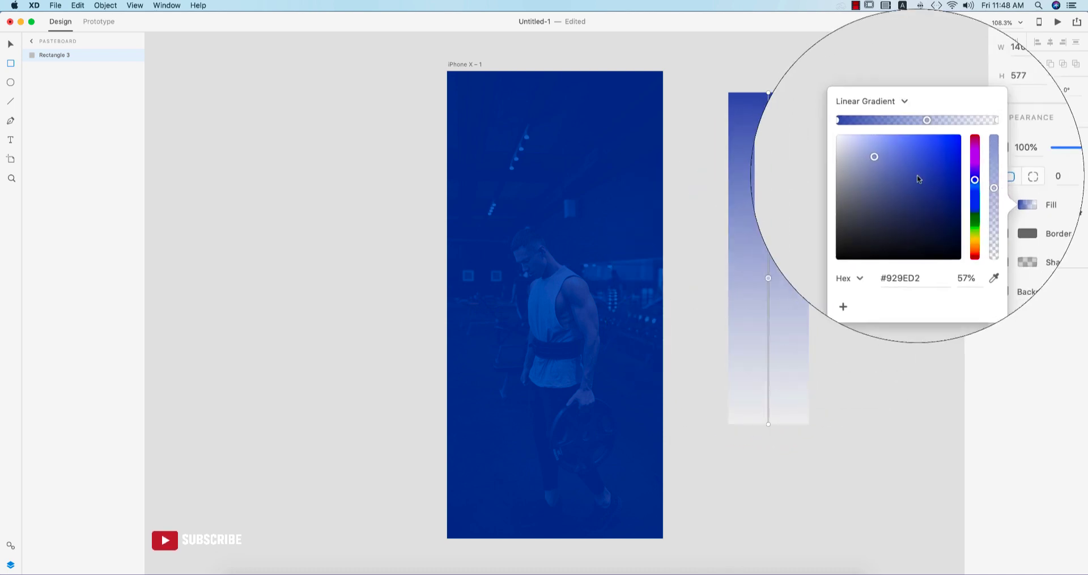
{"action": "left_click_drag", "start_coordinate": [924, 175], "coordinate": [931, 214]}
{"action": "left_click_drag", "start_coordinate": [969, 161], "coordinate": [969, 196]}
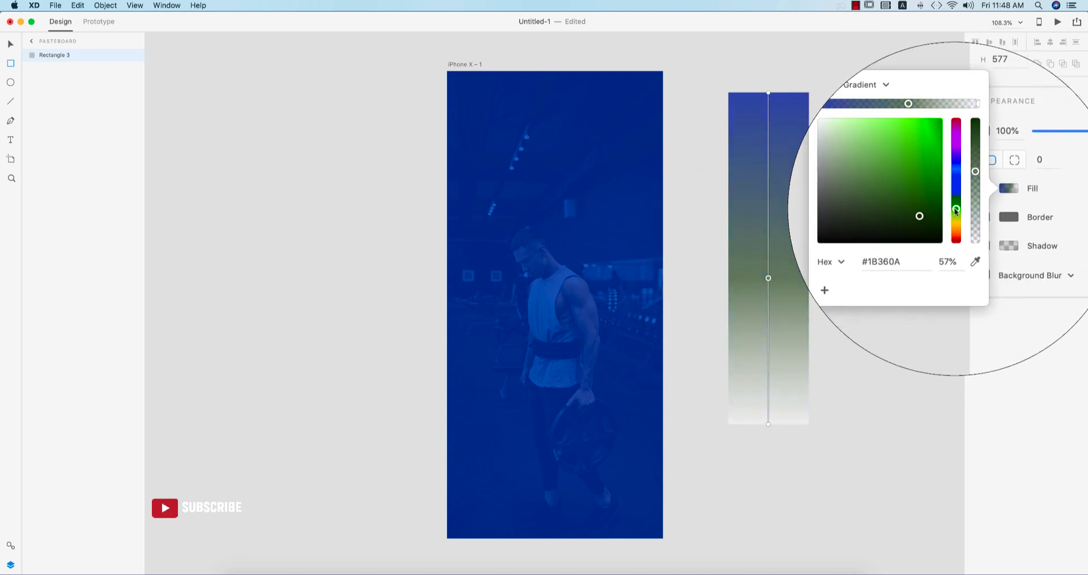
Undo the middle gradient stop and its color changes
{"action": "key", "text": "super+z"}
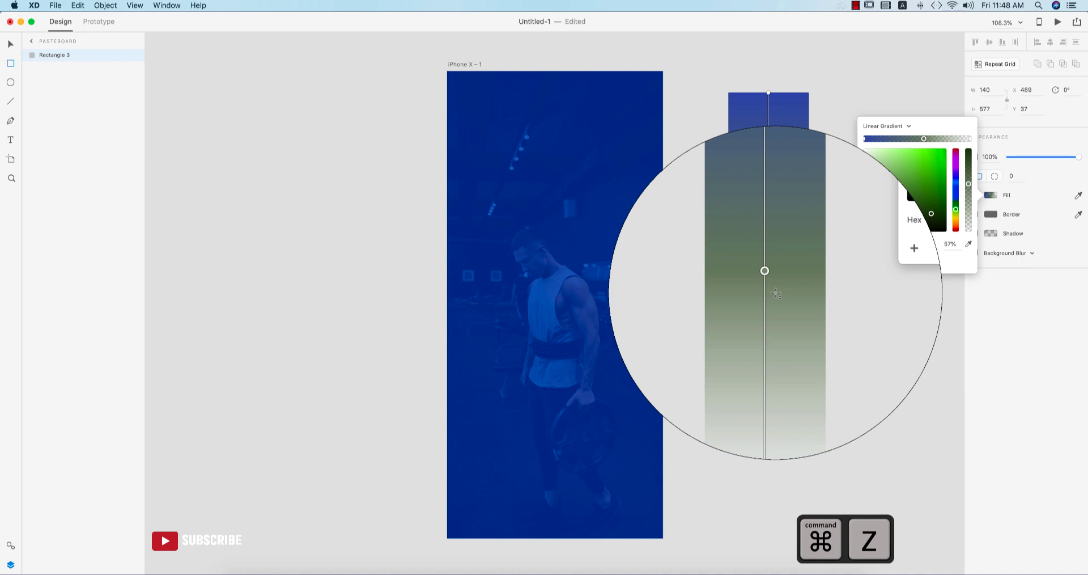
{"action": "key", "text": "super+z"}
{"action": "key", "text": "super+z"}
{"action": "key", "text": "super+z"}
{"action": "key", "text": "super+z"}
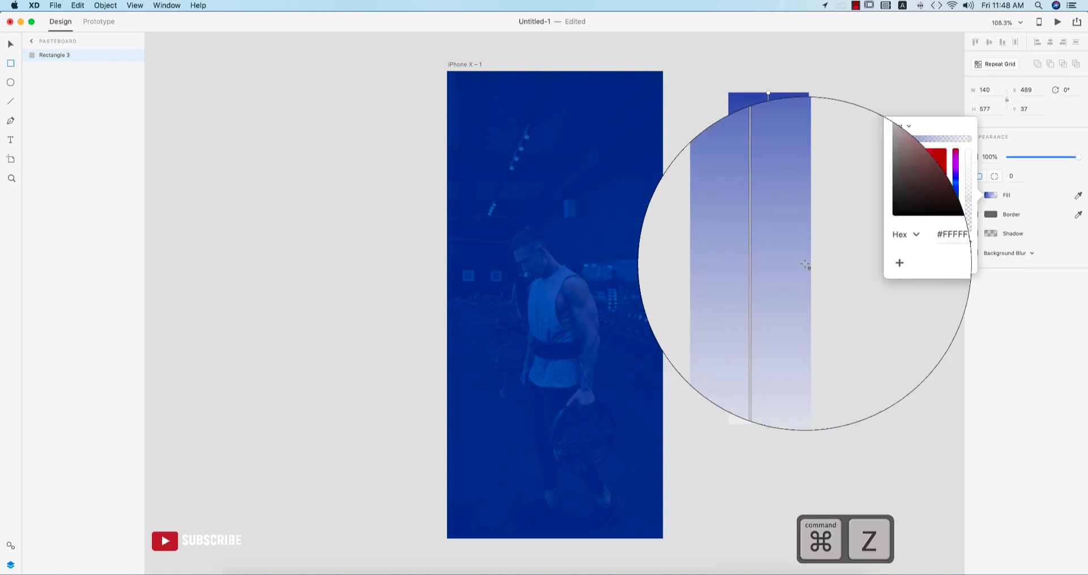
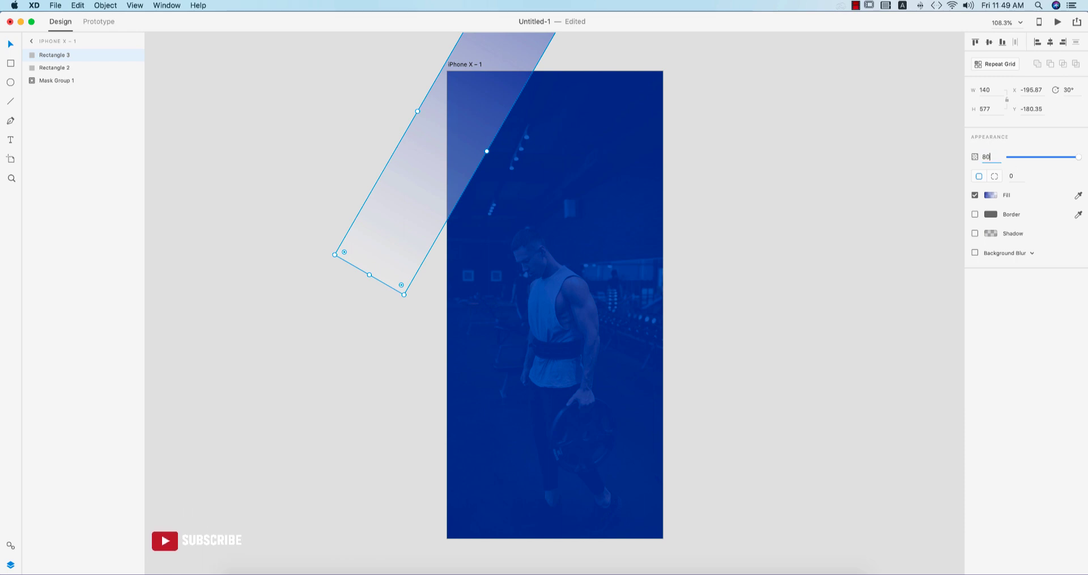
Set the rotated gradient rectangle's opacity to 80%
{"action": "key", "text": "Return"}
{"action": "left_click", "coordinate": [804, 226]}
{"action": "left_click", "coordinate": [479, 126]}
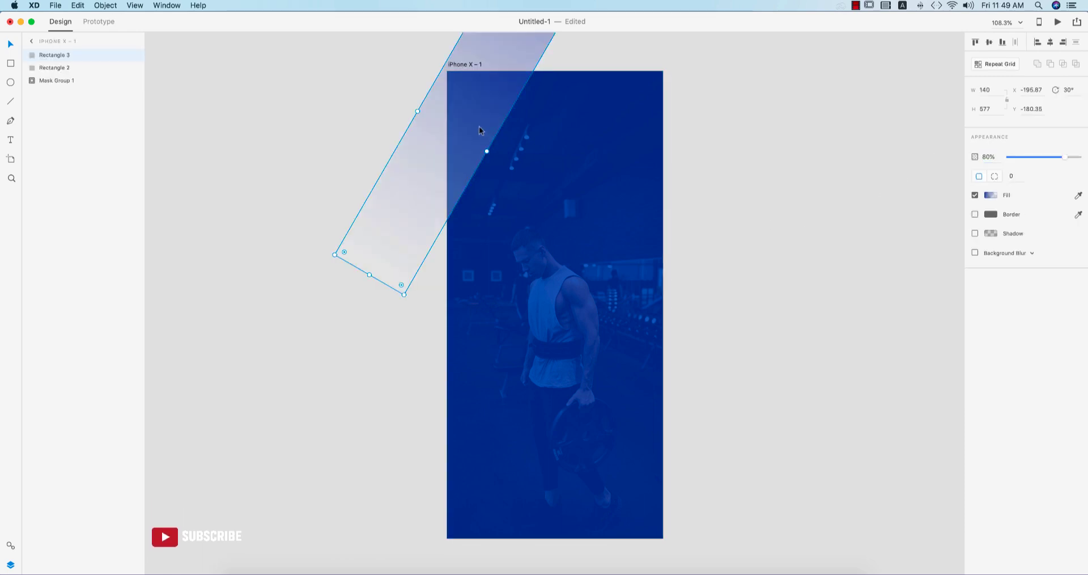
{"action": "key", "text": "Escape"}
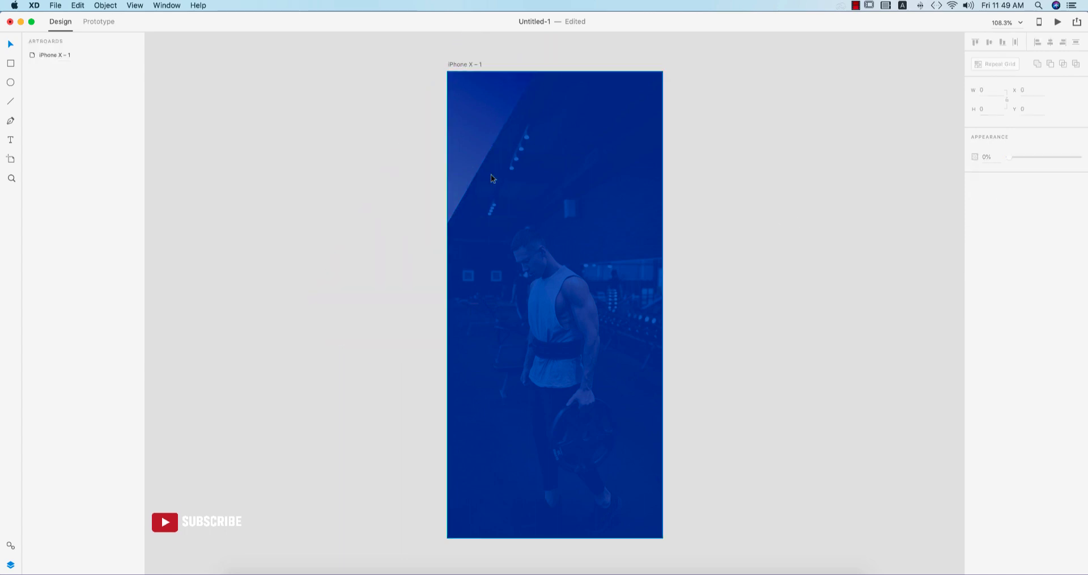
Duplicate the upper-left diagonal stripe and place the copy over the artboard's lower-left corner
{"action": "left_click_drag", "start_coordinate": [478, 137], "coordinate": [468, 513], "text": "alt"}
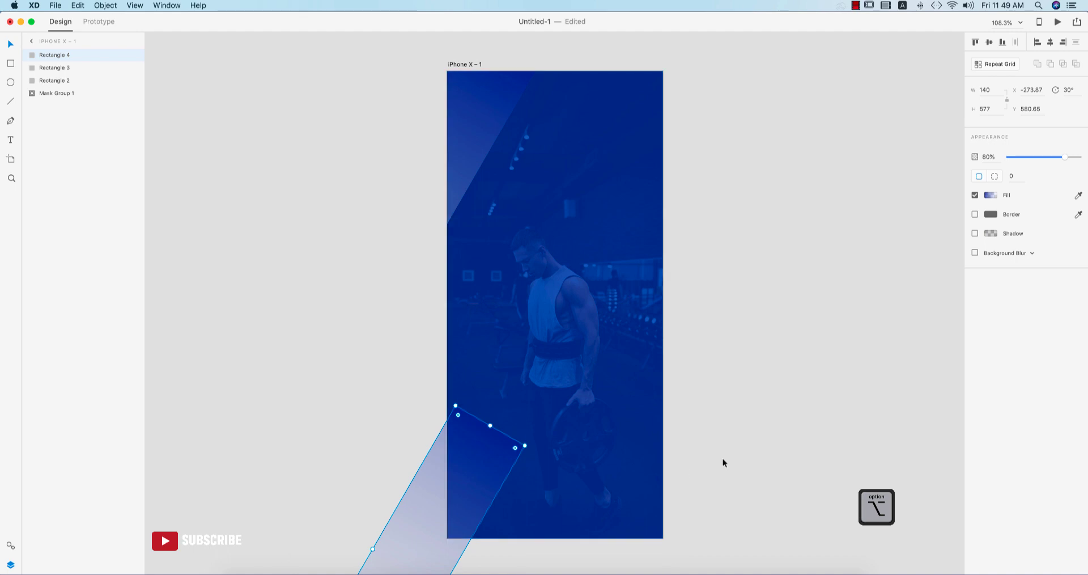
{"action": "left_click", "coordinate": [684, 472]}
{"action": "left_click", "coordinate": [474, 468]}
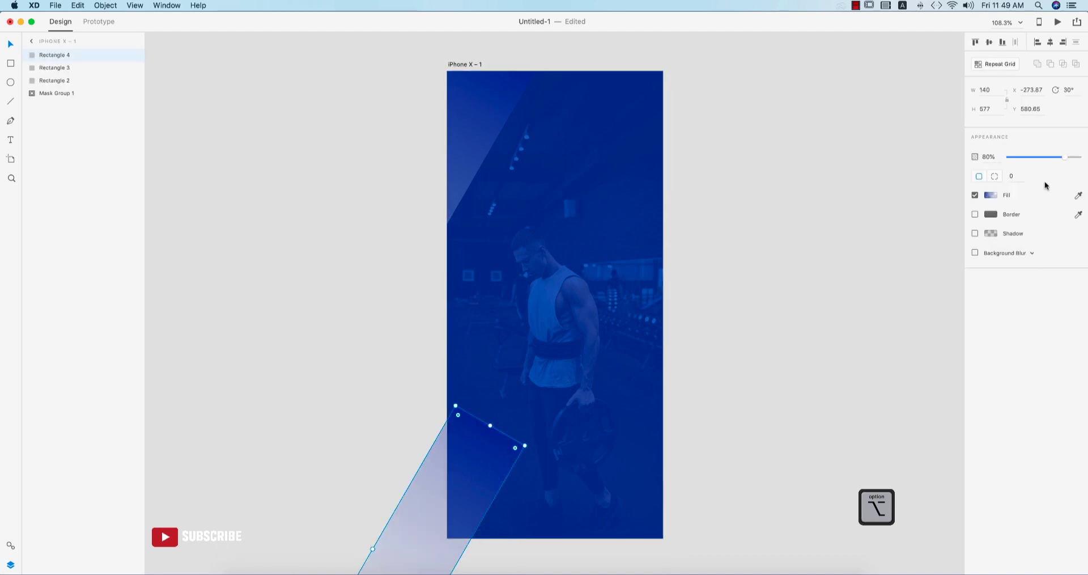
Set the lower-left stripe's opacity to 100% and move it up until its long edge meets the artboard's bottom-left corner
{"action": "mouse_move", "coordinate": [1065, 160]}
{"action": "left_mouse_down"}
{"action": "mouse_move", "coordinate": [1010, 149]}
{"action": "mouse_move", "coordinate": [1060, 164]}
{"action": "left_mouse_up"}
{"action": "left_click", "coordinate": [740, 469]}
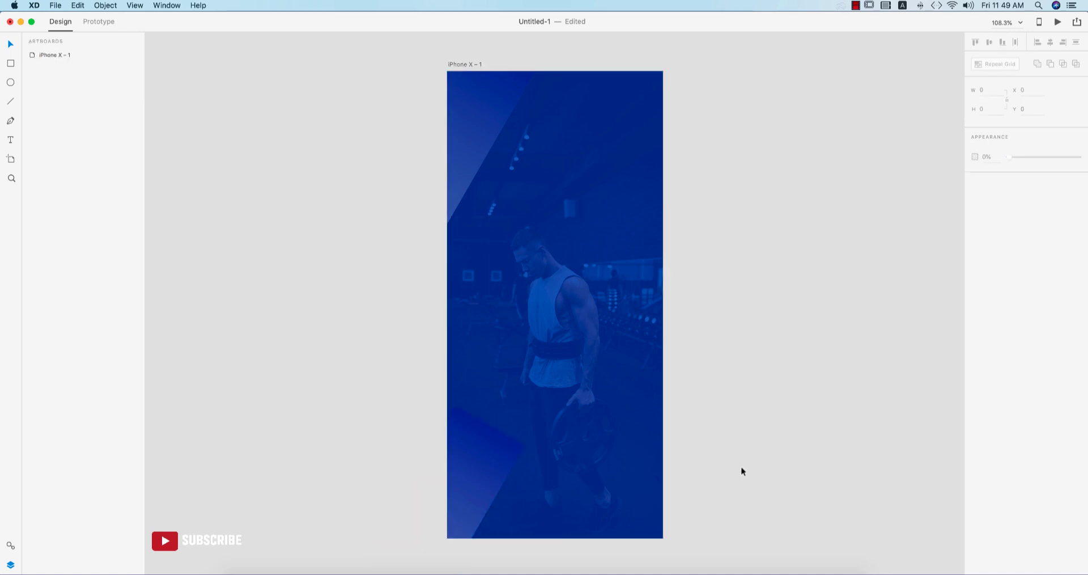
{"action": "left_click", "coordinate": [502, 469]}
{"action": "left_click_drag", "start_coordinate": [488, 478], "coordinate": [482, 429]}
{"action": "left_click", "coordinate": [760, 493]}
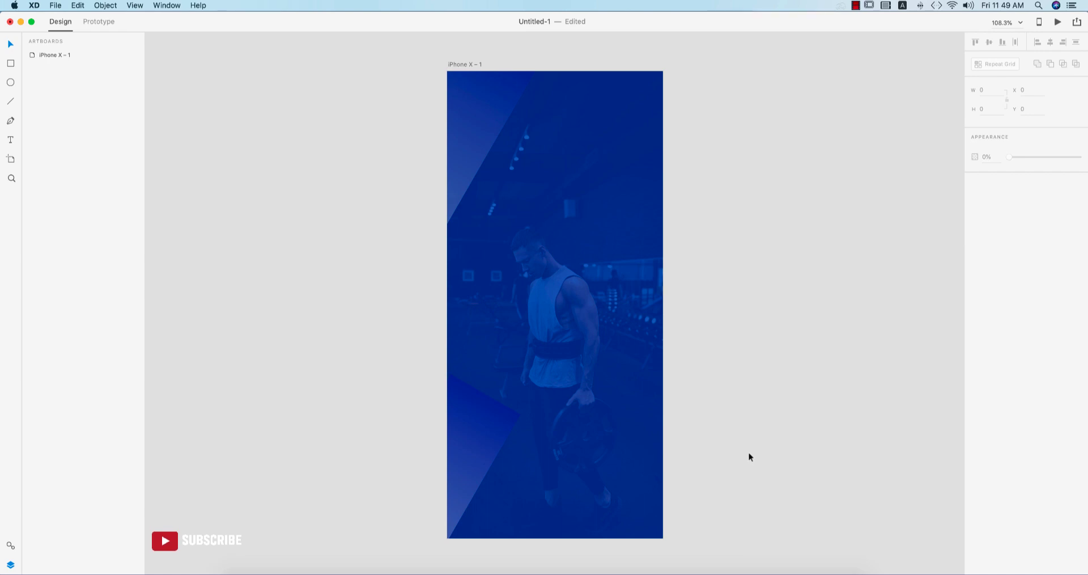
Change the lower-left stripe's upper gradient stop to blue #05348F at 100% opacity, sampled from the artboard's dark background
{"action": "left_click", "coordinate": [502, 445]}
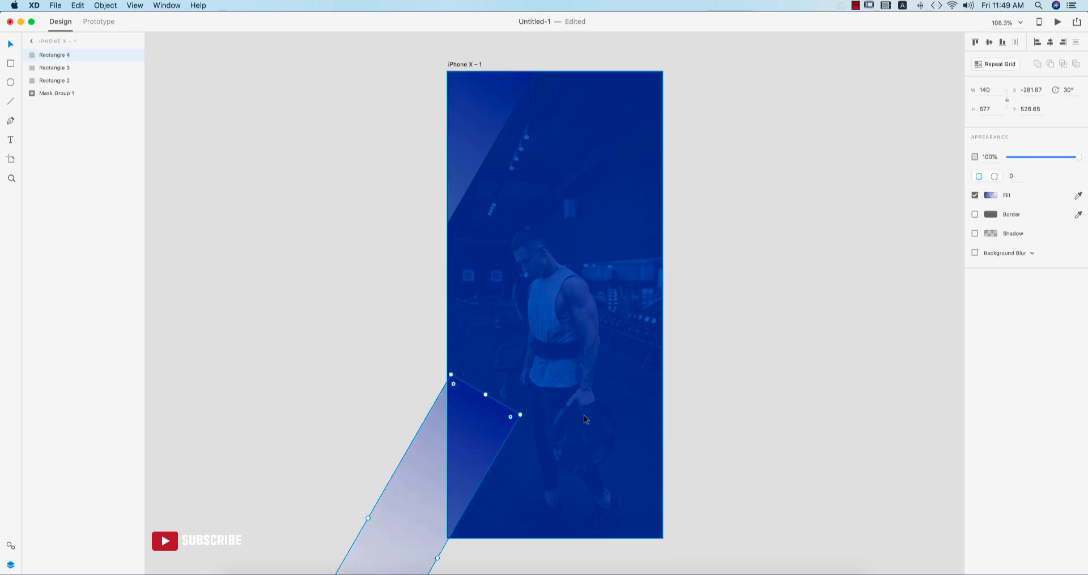
{"action": "left_click", "coordinate": [991, 195]}
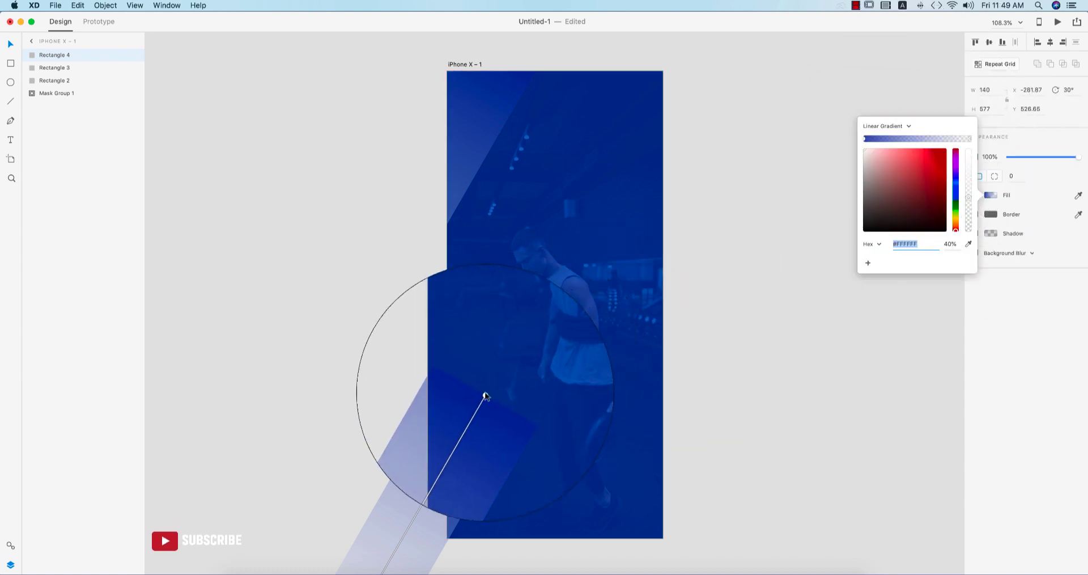
{"action": "left_click", "coordinate": [486, 395]}
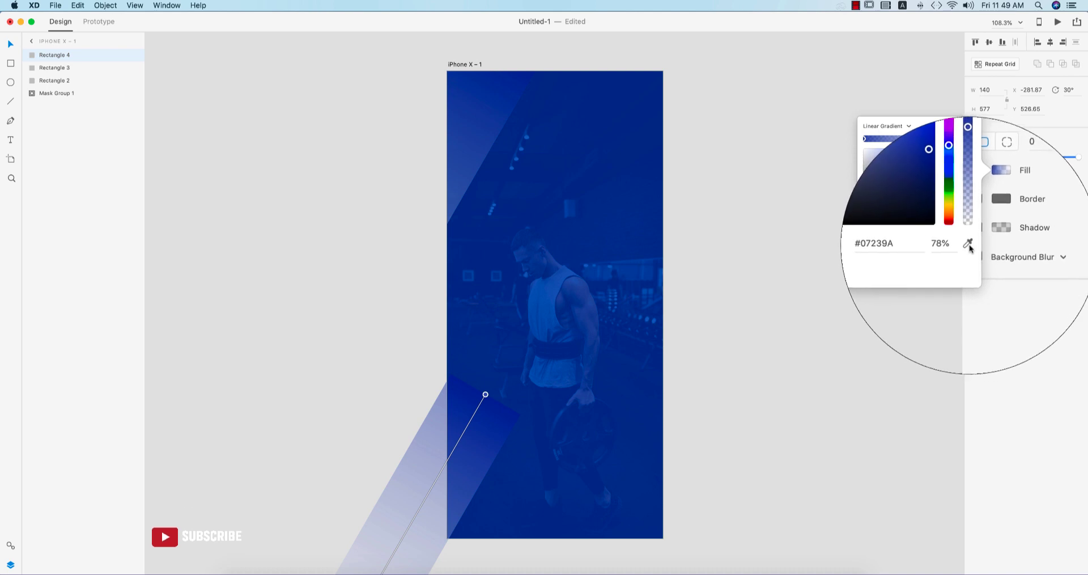
{"action": "left_click", "coordinate": [969, 243]}
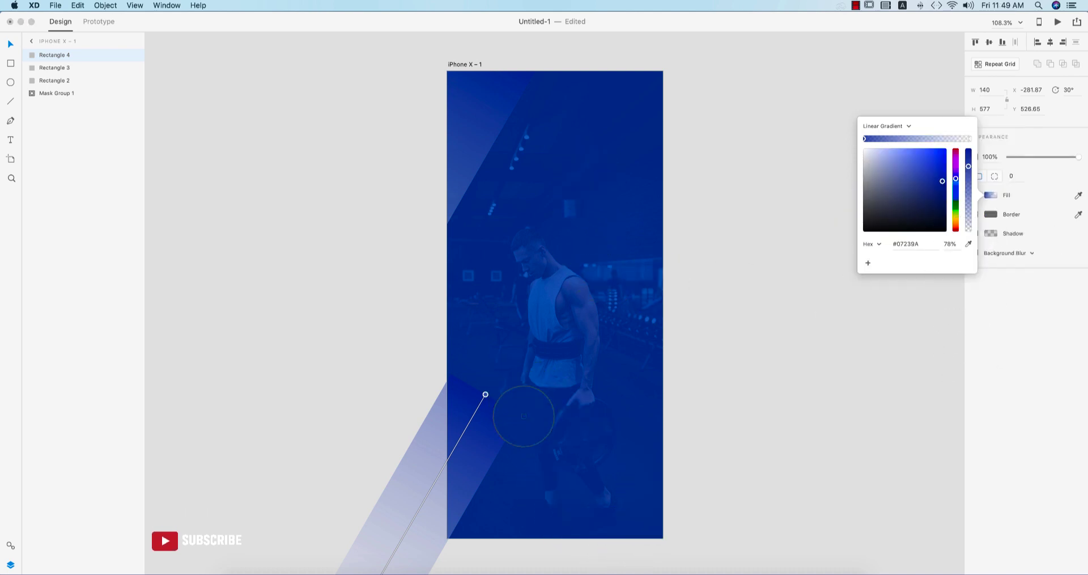
{"action": "left_click", "coordinate": [497, 245]}
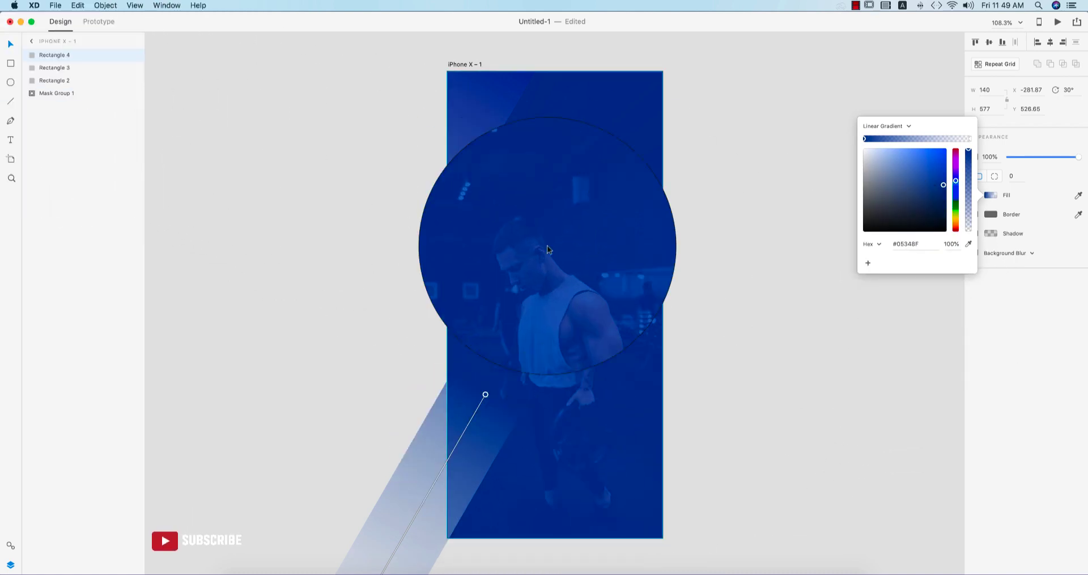
{"action": "left_click", "coordinate": [208, 161]}
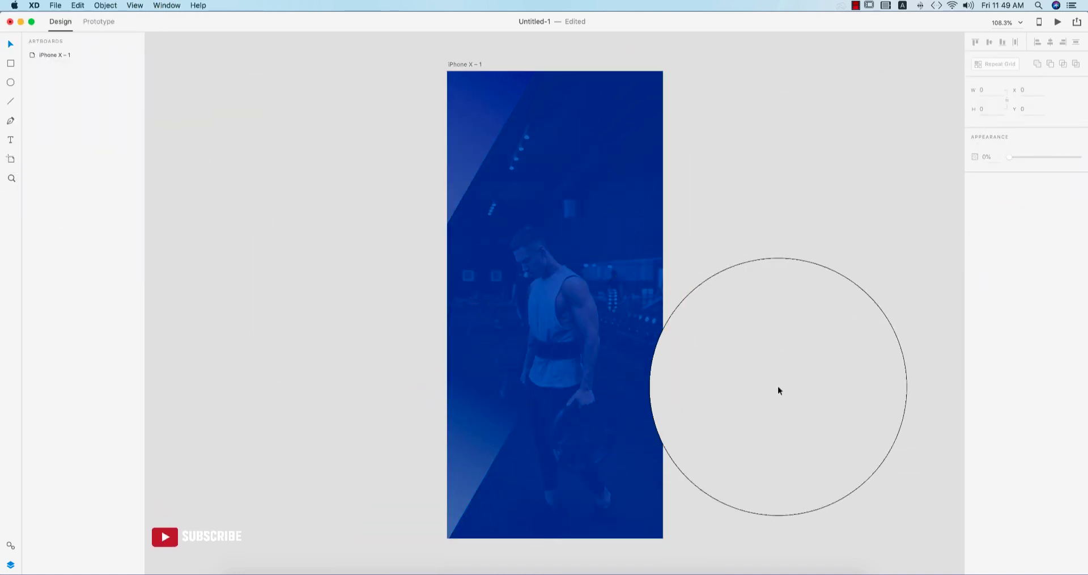
Nudge the lower-left stripe slightly left to the artboard's edge and set its opacity to 66%
{"action": "left_click", "coordinate": [481, 434]}
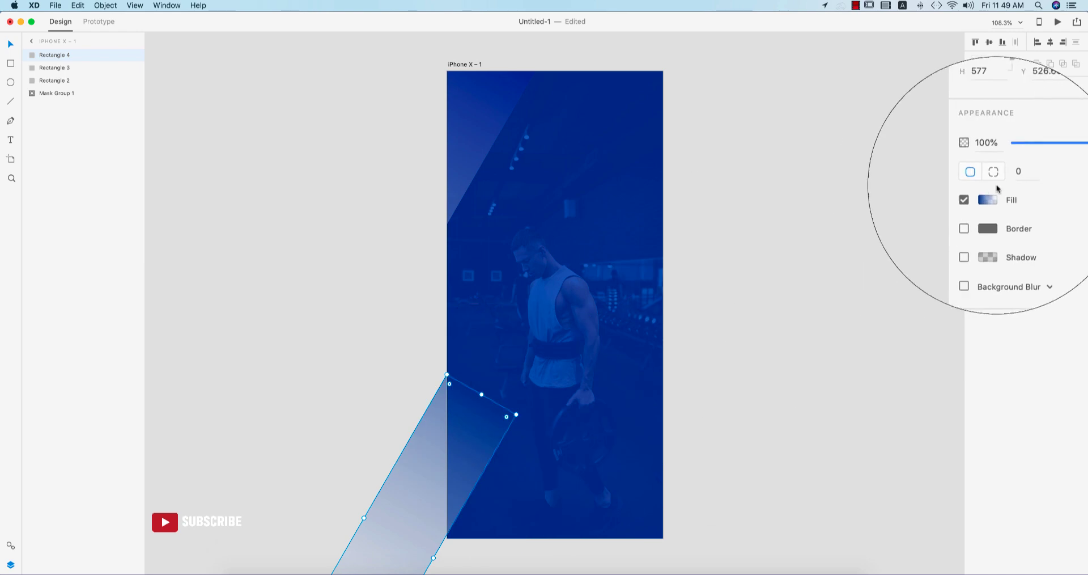
{"action": "left_click_drag", "start_coordinate": [1077, 158], "coordinate": [1058, 160]}
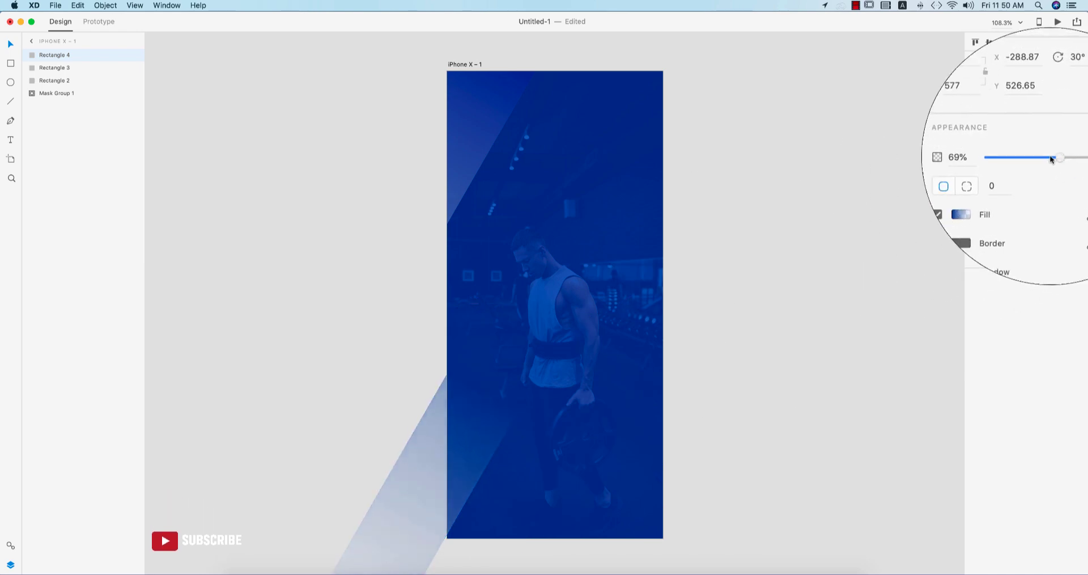
{"action": "left_click", "coordinate": [849, 387]}
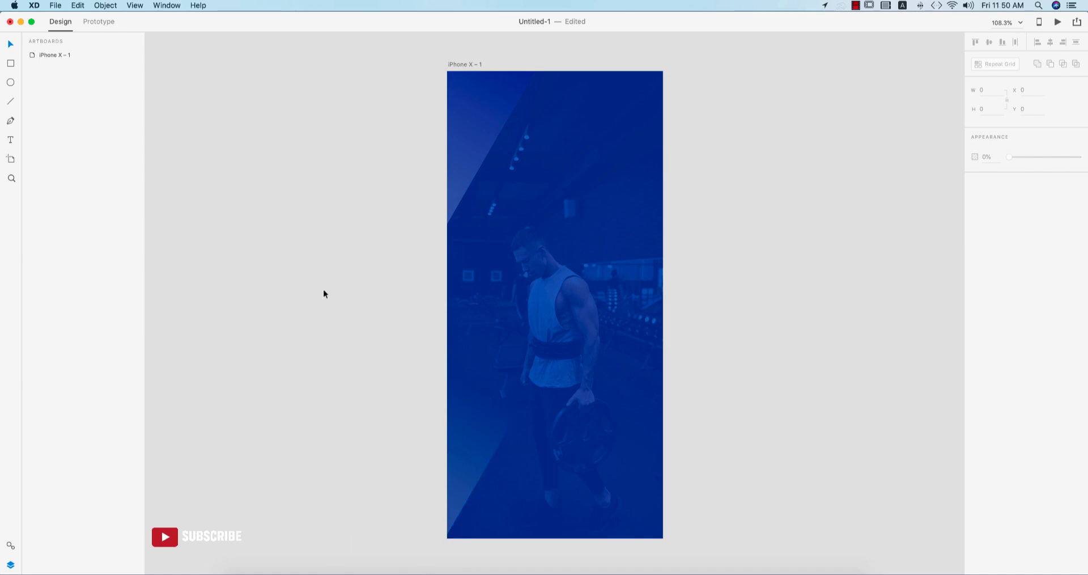
Duplicate the lower-left stripe to the artboard's upper right and narrow the copy to a width of 30
{"action": "left_click", "coordinate": [479, 457]}
{"action": "left_click_drag", "start_coordinate": [460, 478], "coordinate": [779, 75], "text": "alt"}
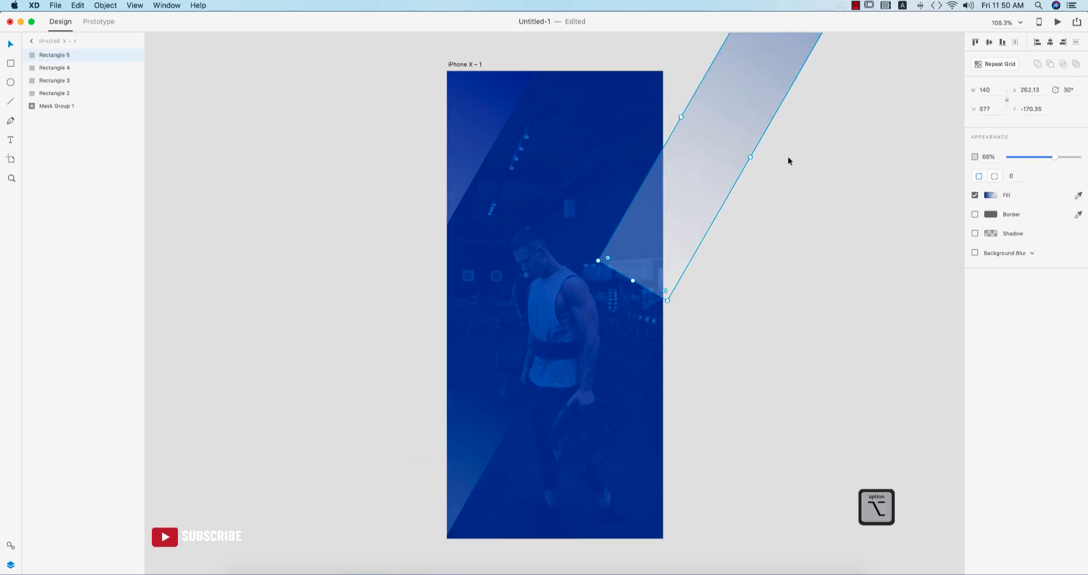
{"action": "left_click_drag", "start_coordinate": [752, 157], "coordinate": [635, 175]}
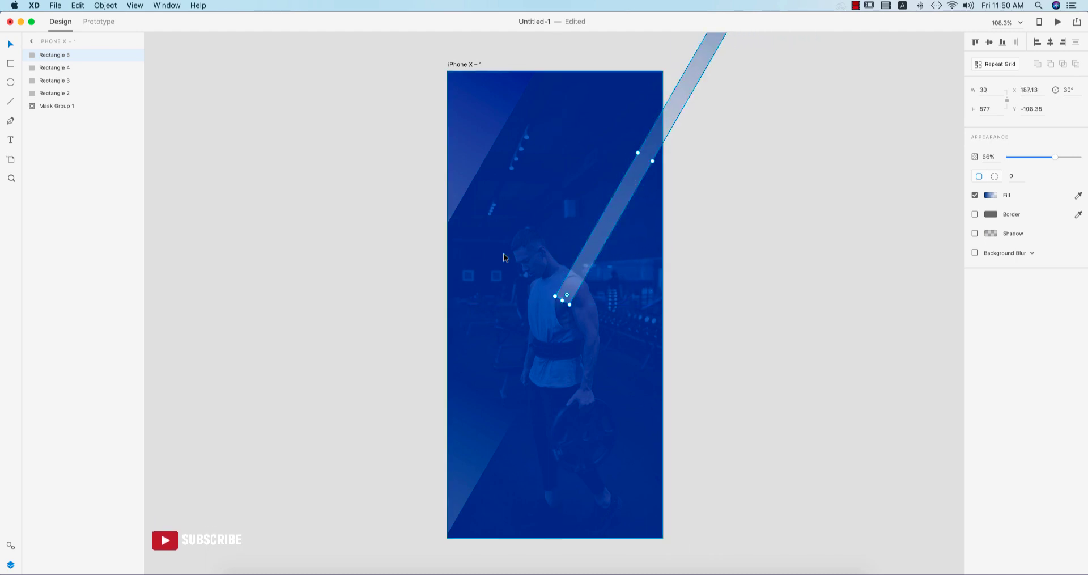
{"action": "left_click", "coordinate": [665, 317]}
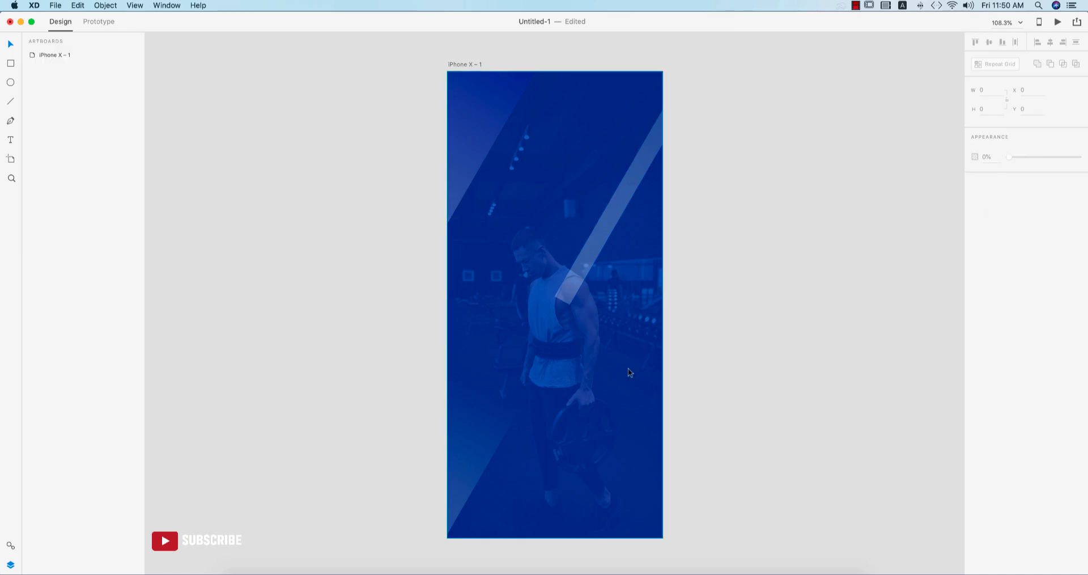
Rotate the narrow upper-right stripe to 210° so its gradient runs the opposite way
{"action": "left_click", "coordinate": [586, 262]}
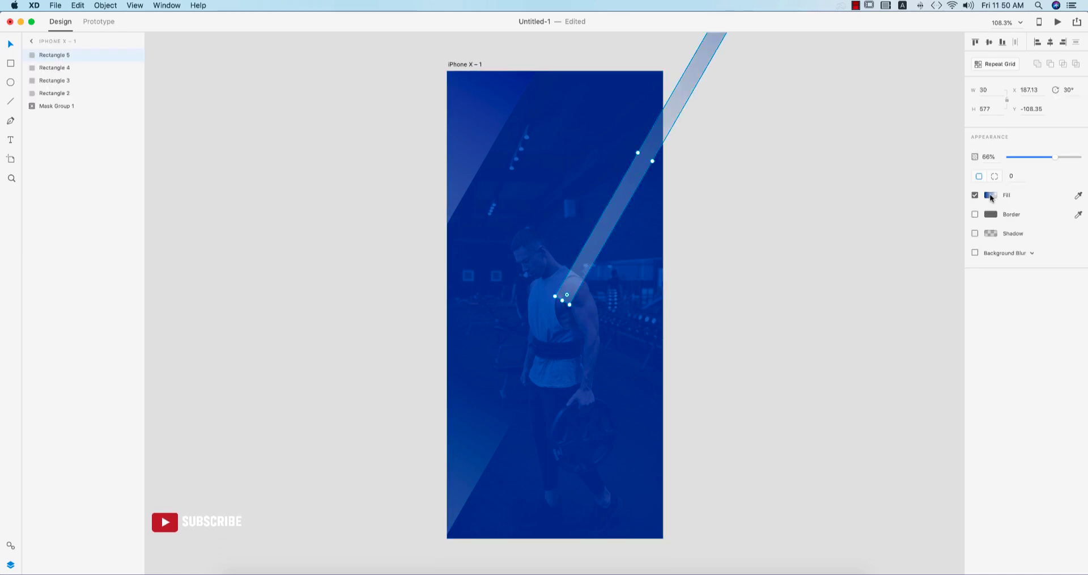
{"action": "left_click_drag", "start_coordinate": [573, 316], "coordinate": [702, 19]}
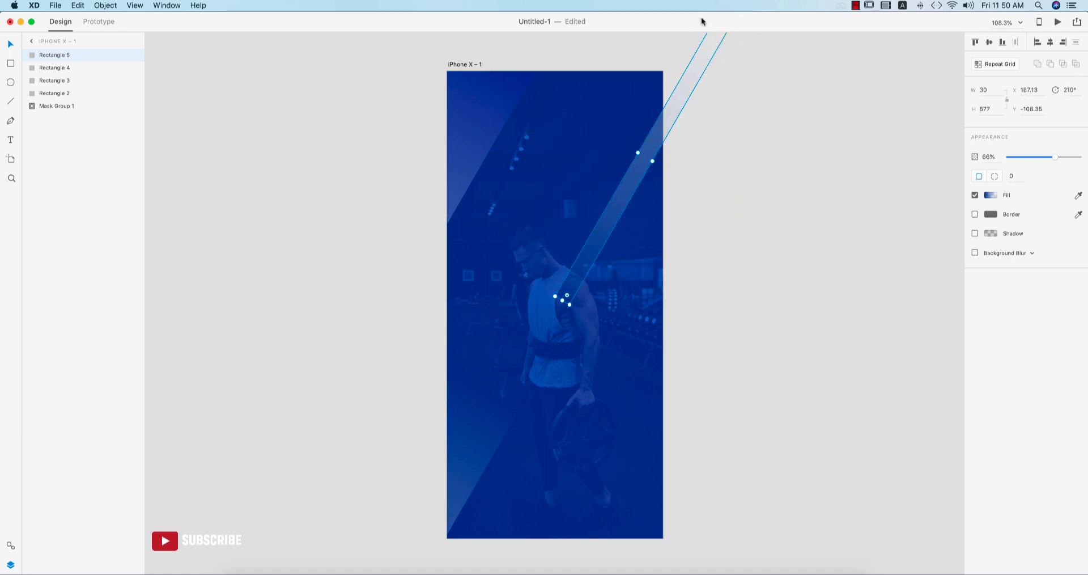
{"action": "left_click", "coordinate": [773, 218]}
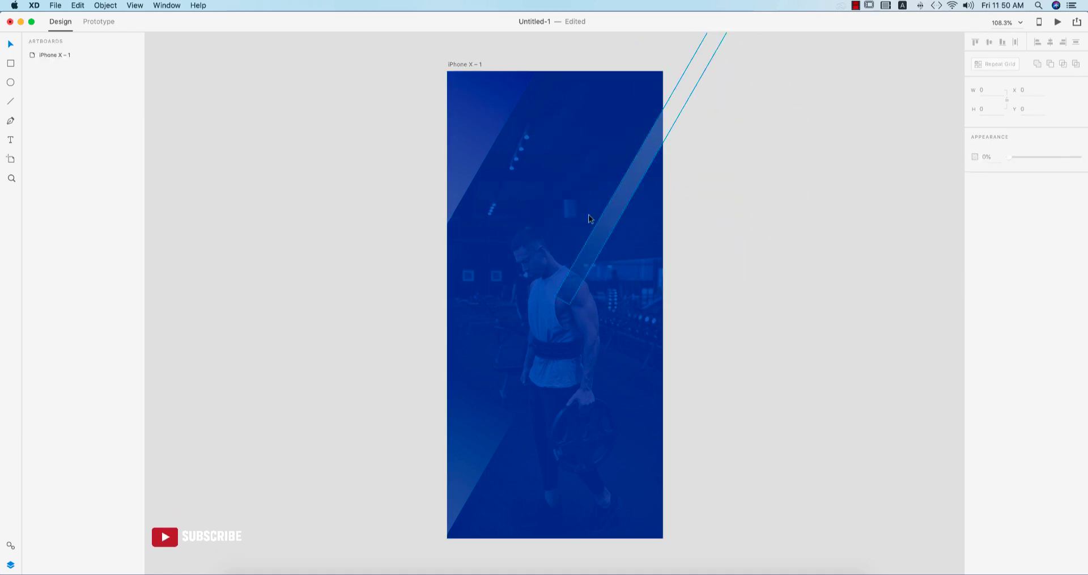
Duplicate the upper-left stripe to the artboard's lower-right corner and slide the original down along its diagonal
{"action": "left_click", "coordinate": [477, 139]}
{"action": "left_click_drag", "start_coordinate": [477, 139], "coordinate": [700, 559]}
{"action": "key", "text": "alt"}
{"action": "left_click", "coordinate": [850, 503]}
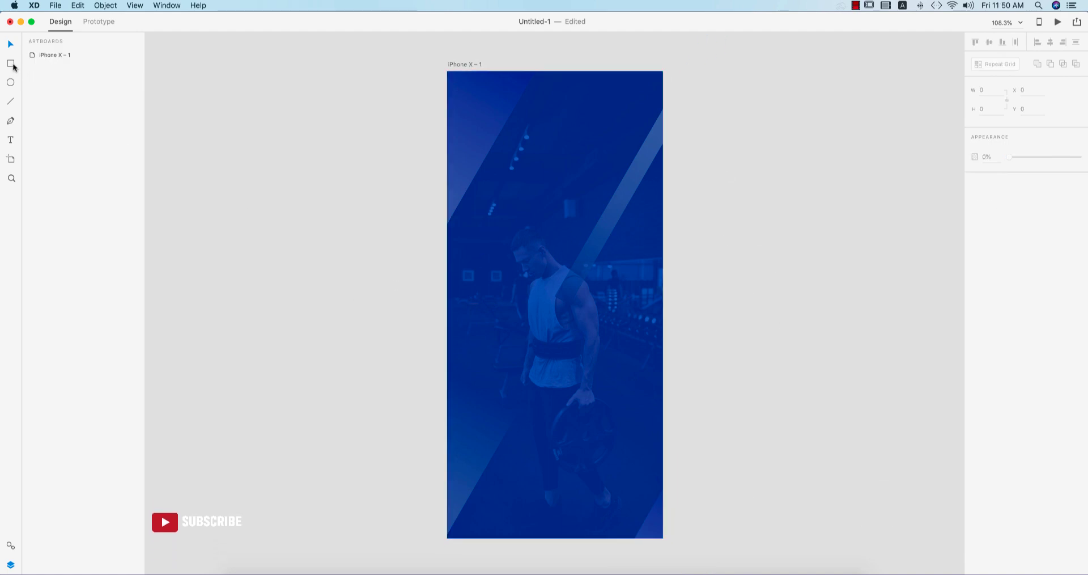
{"action": "left_click", "coordinate": [487, 122]}
{"action": "left_click", "coordinate": [722, 251]}
Group the masked photo, color overlay and all diagonal stripes, and name the group BG
{"action": "left_click_drag", "start_coordinate": [326, 53], "coordinate": [845, 559]}
{"action": "key", "text": "super+g"}
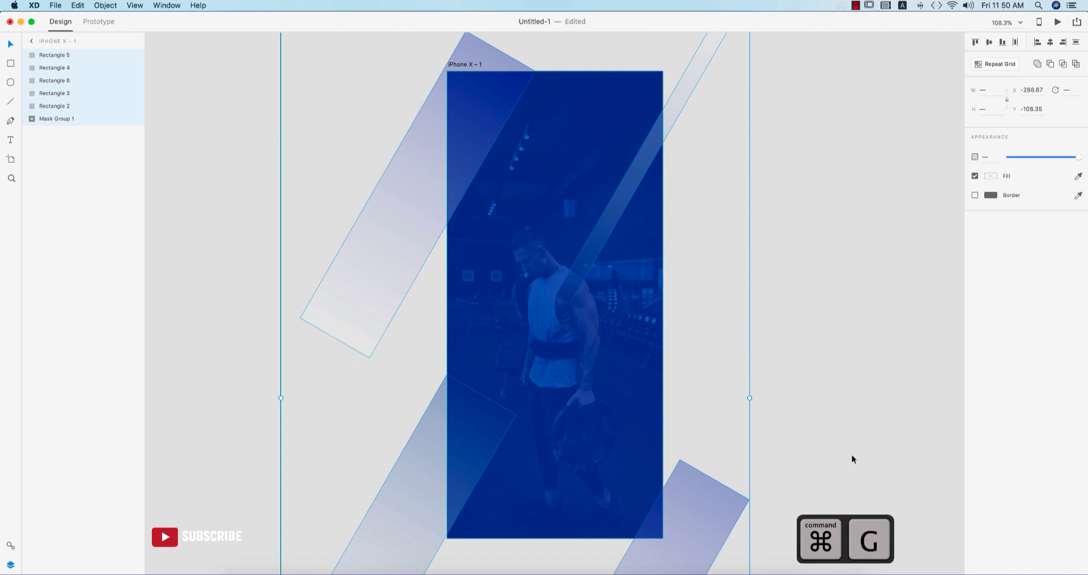
{"action": "double_click", "coordinate": [52, 55]}
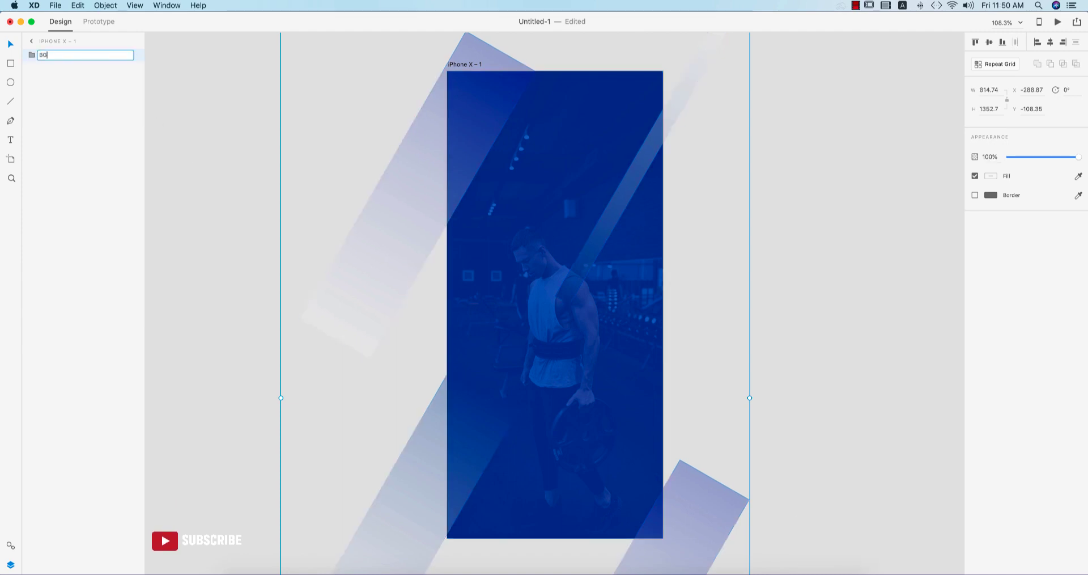
{"action": "left_click", "coordinate": [872, 312]}
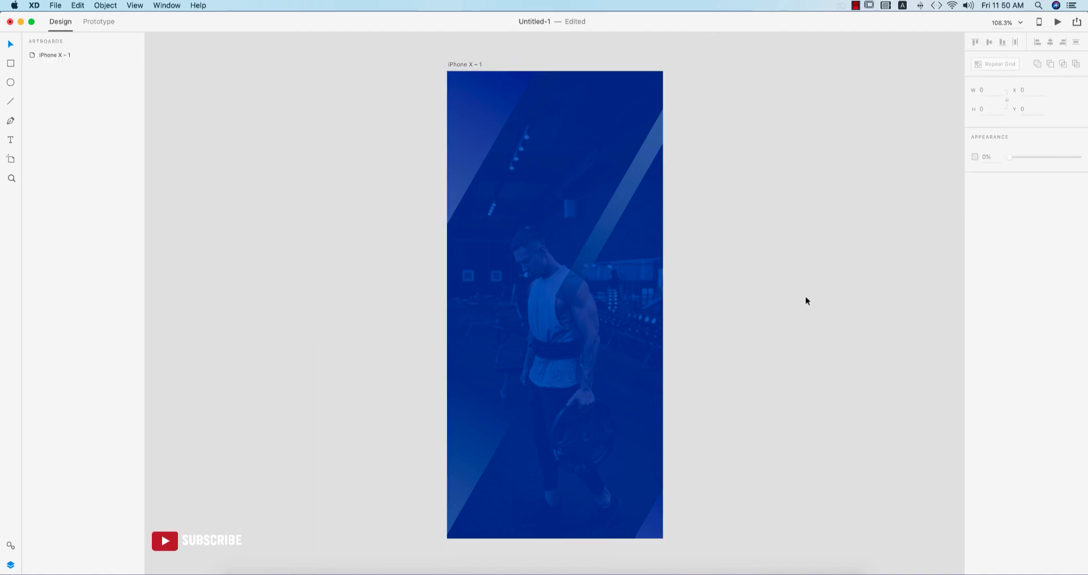
Draw a 148 × 148 white square over the man's head and round its corners to a radius of 21
{"action": "left_click", "coordinate": [14, 64]}
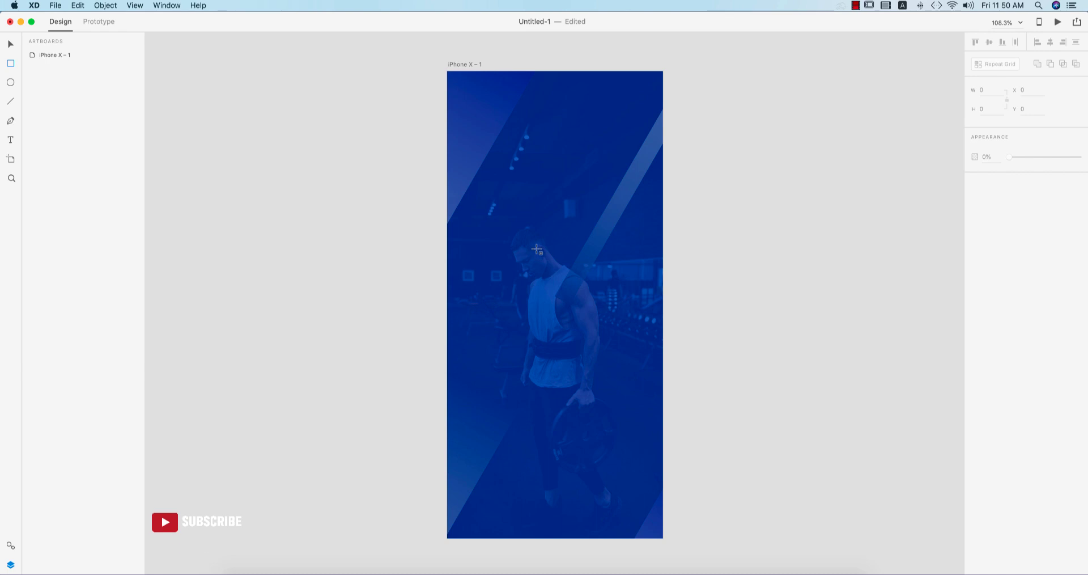
{"action": "left_click_drag", "start_coordinate": [541, 250], "coordinate": [576, 340]}
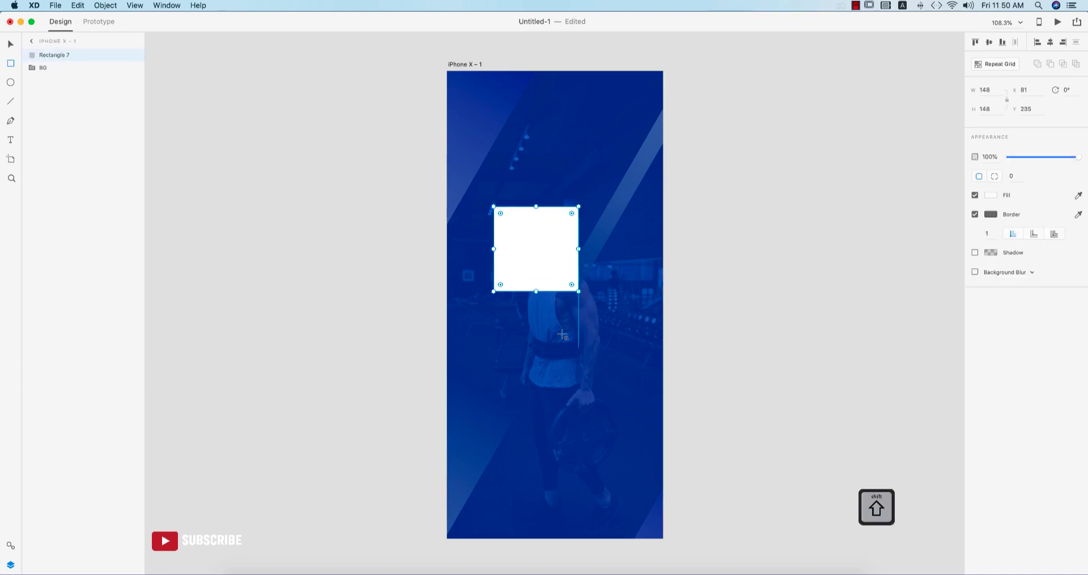
{"action": "left_click", "coordinate": [10, 47]}
{"action": "left_click_drag", "start_coordinate": [572, 214], "coordinate": [568, 218]}
{"action": "key", "text": "Escape"}
{"action": "left_click", "coordinate": [575, 271]}
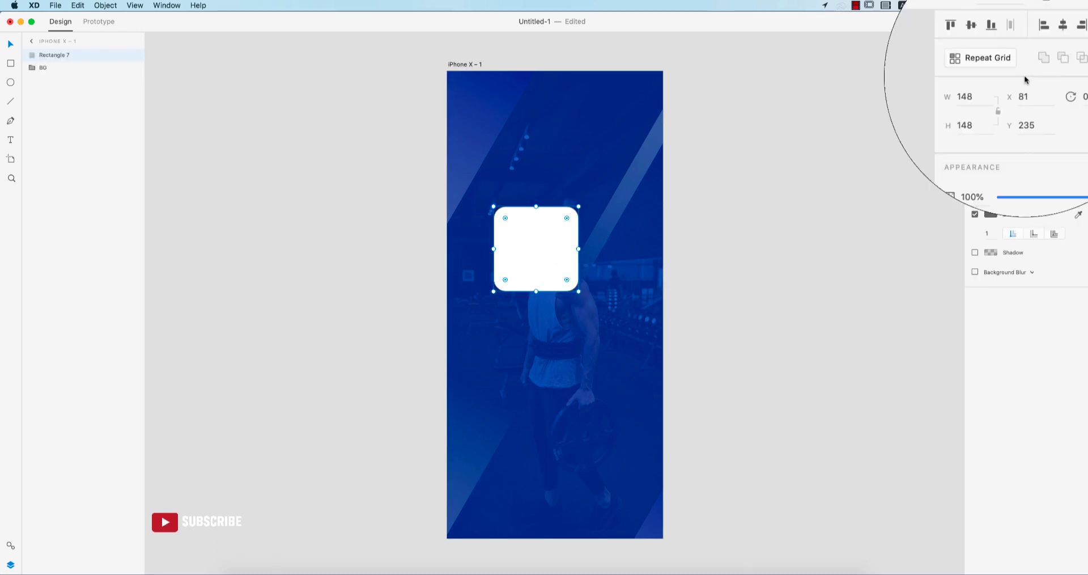
Center the rounded white square horizontally and vertically on the artboard
{"action": "left_click", "coordinate": [1050, 42]}
{"action": "left_click", "coordinate": [990, 42]}
{"action": "left_click", "coordinate": [862, 195]}
Add a shadow to the rounded white square with a Y offset of 5 and a blur of 10
{"action": "left_click", "coordinate": [557, 338]}
{"action": "left_click", "coordinate": [975, 253]}
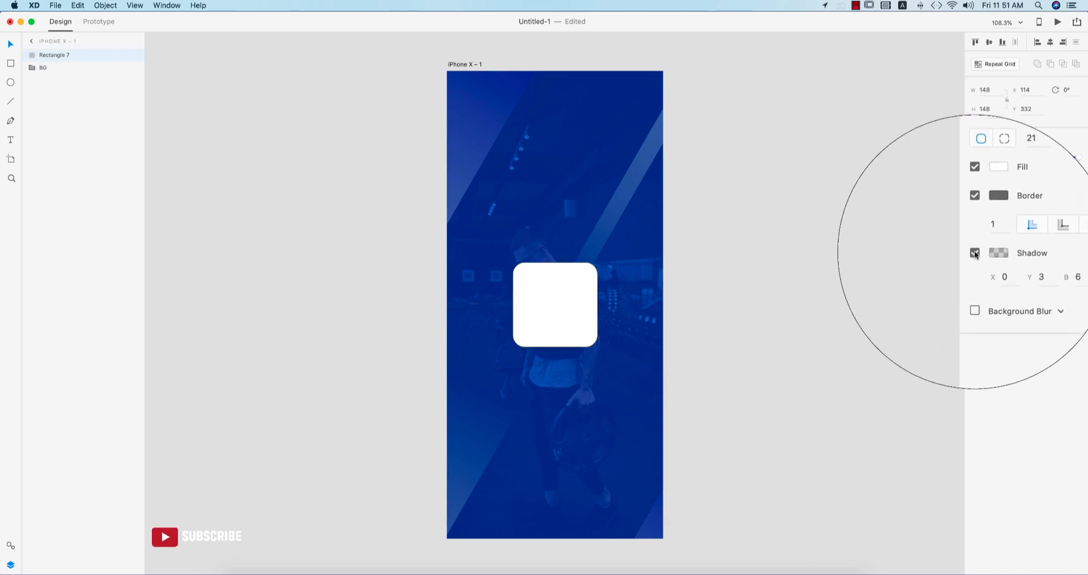
{"action": "left_click", "coordinate": [1015, 270]}
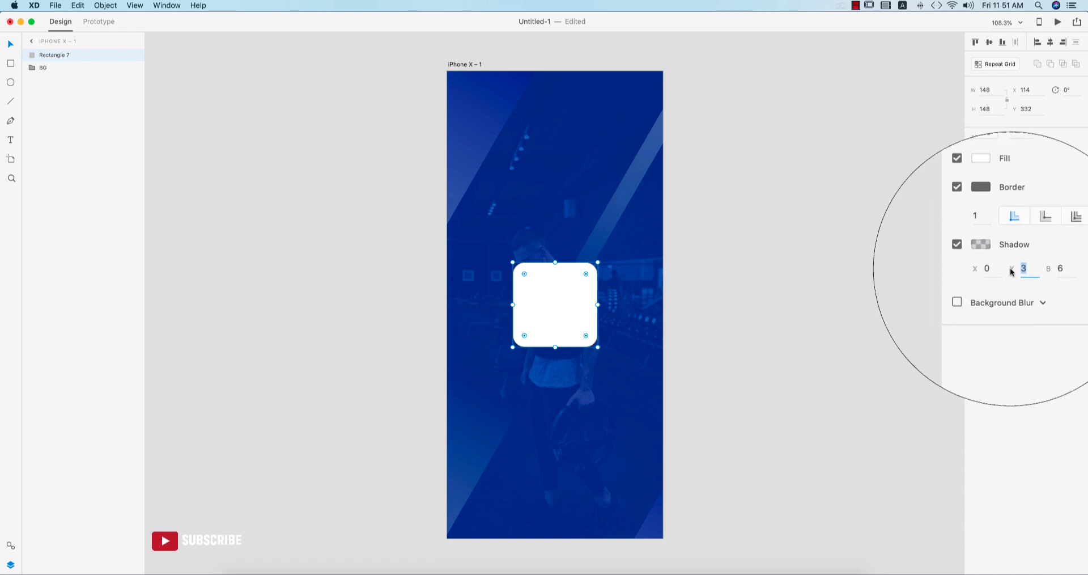
{"action": "type", "text": "5"}
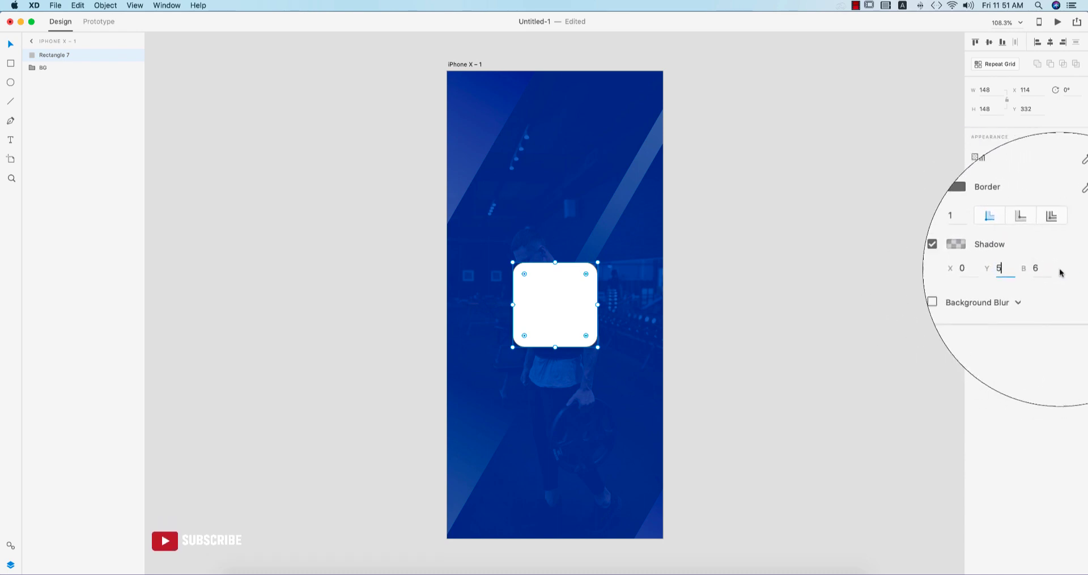
{"action": "left_click", "coordinate": [1043, 268]}
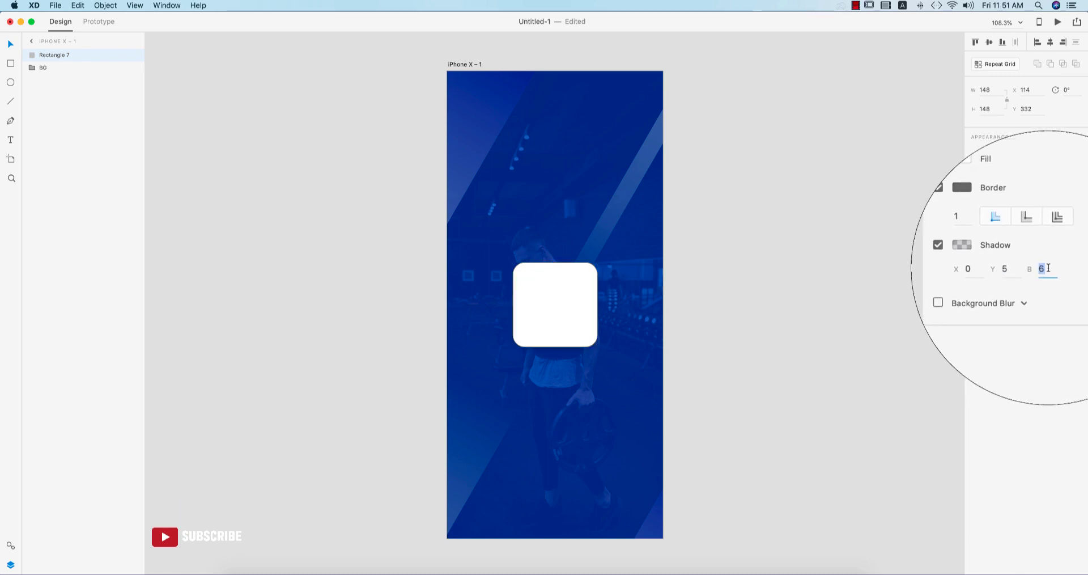
{"action": "key", "text": "Escape"}
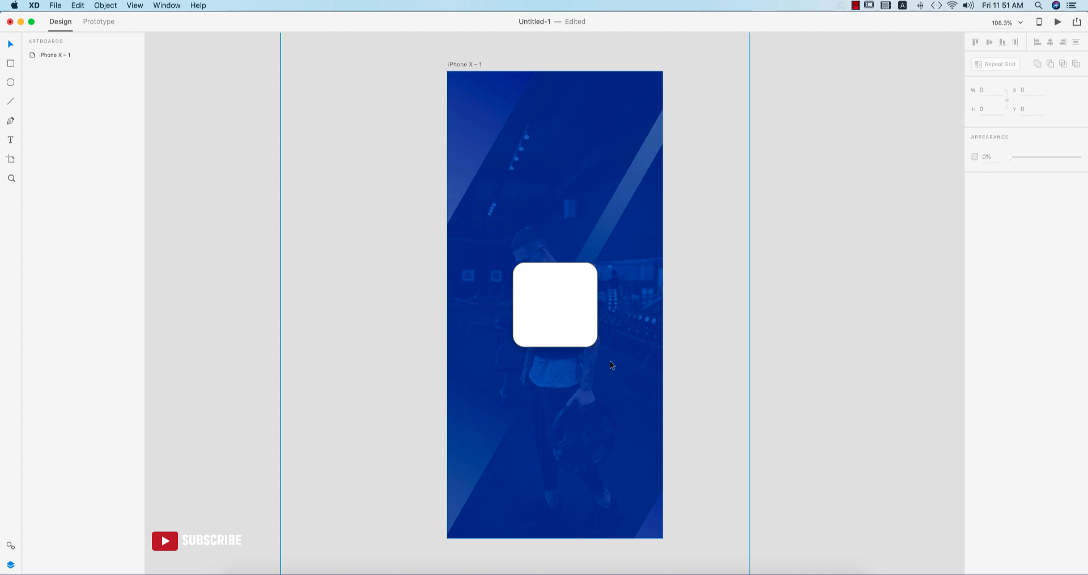
{"action": "left_click", "coordinate": [566, 343]}
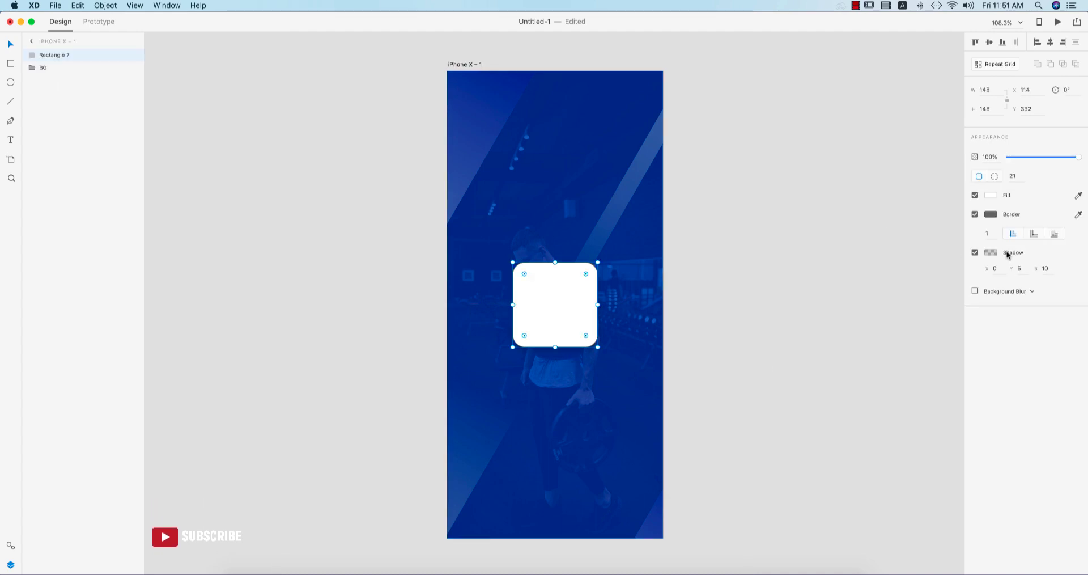
Remove the border from the rounded white square and lower its opacity to 95%
{"action": "left_click", "coordinate": [975, 215]}
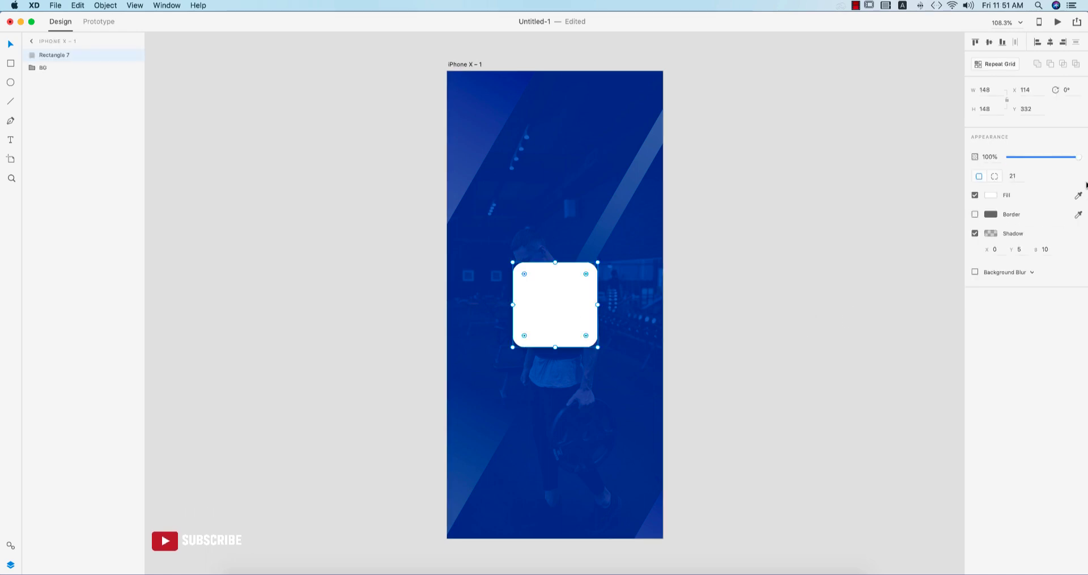
{"action": "left_click", "coordinate": [1080, 159]}
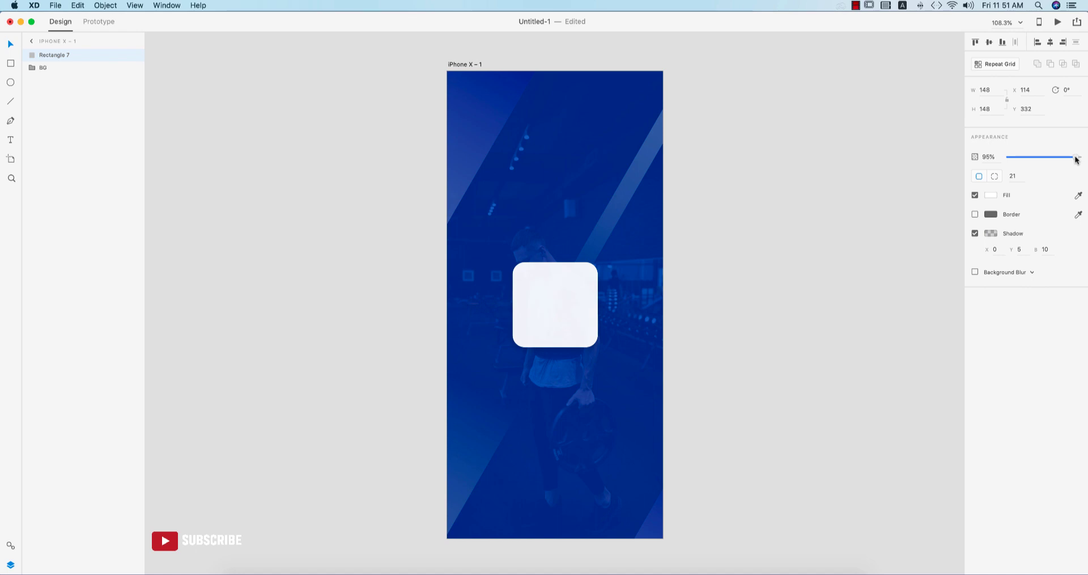
{"action": "left_click", "coordinate": [832, 266]}
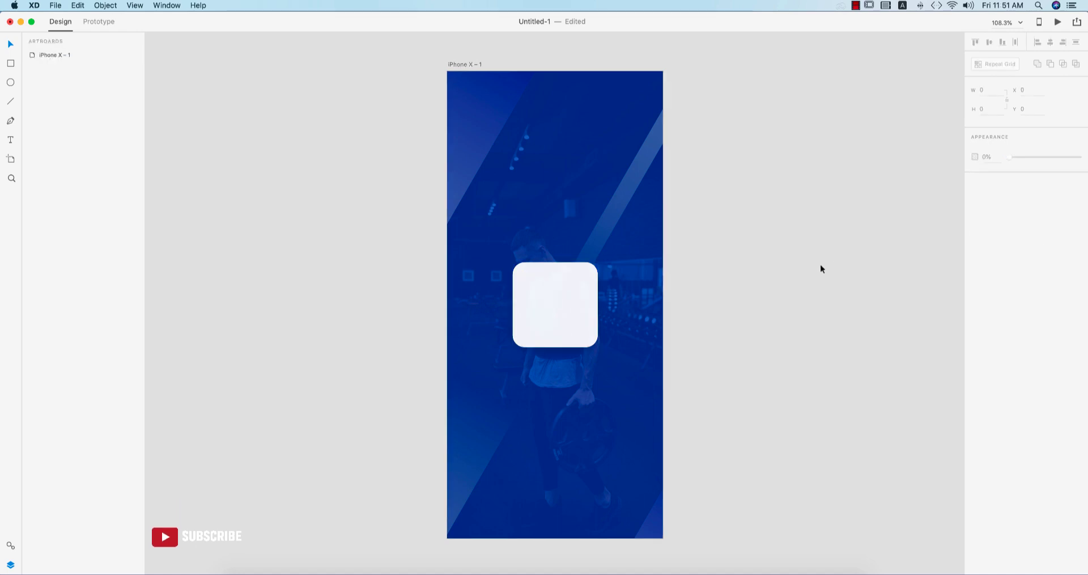
Add the letter G as text above the white tile and set its font size to 50
{"action": "left_click", "coordinate": [11, 140]}
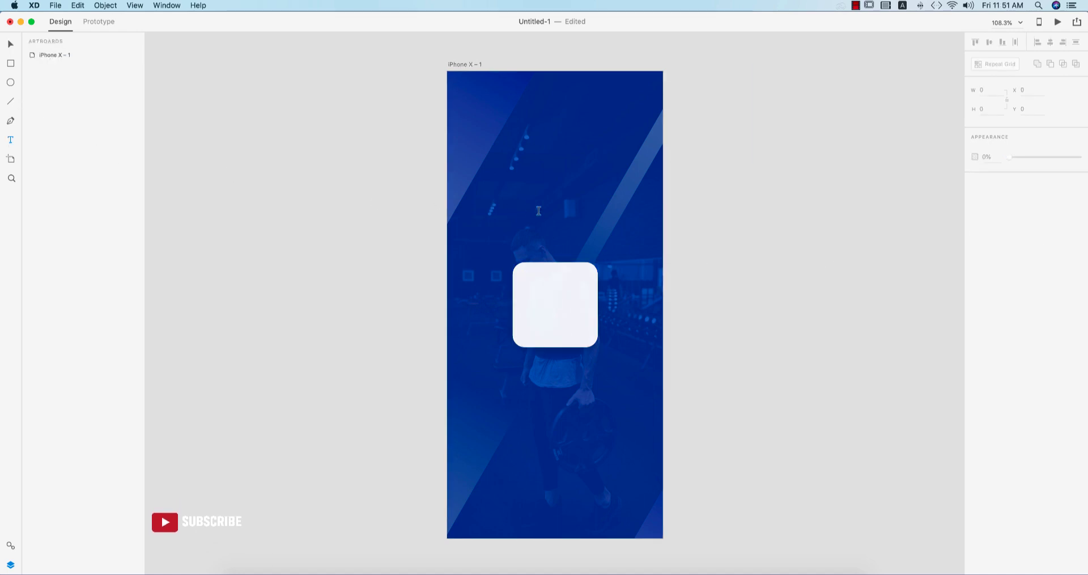
{"action": "left_click", "coordinate": [539, 208]}
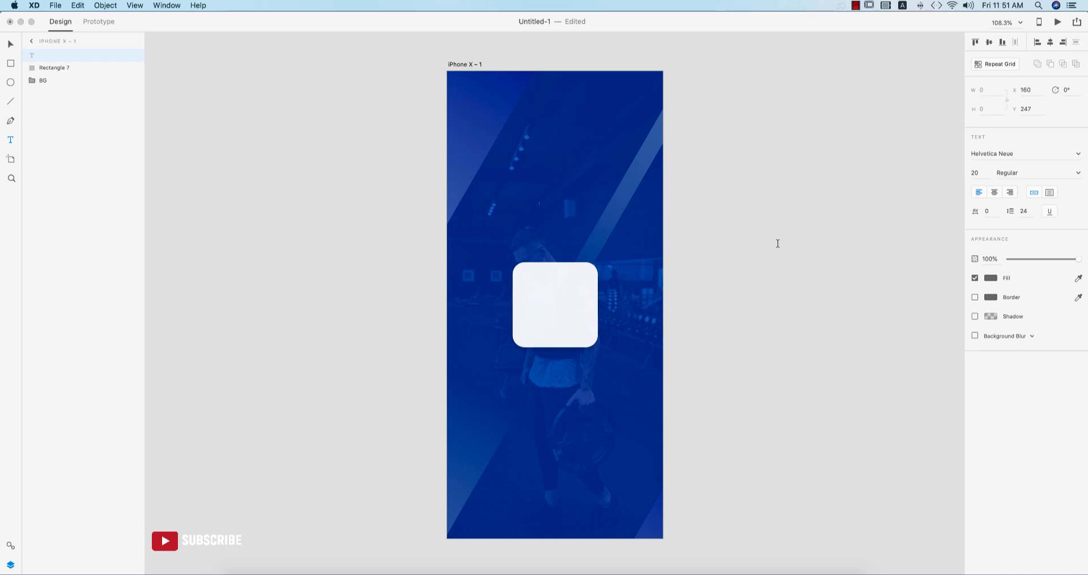
{"action": "type", "text": "G"}
{"action": "left_click", "coordinate": [11, 46]}
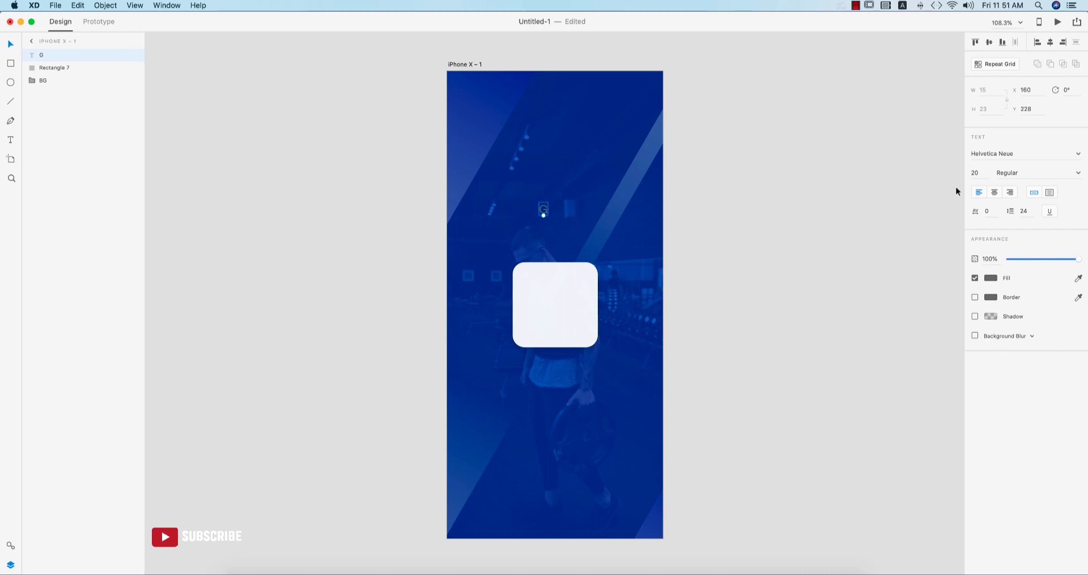
{"action": "type", "text": "15"}
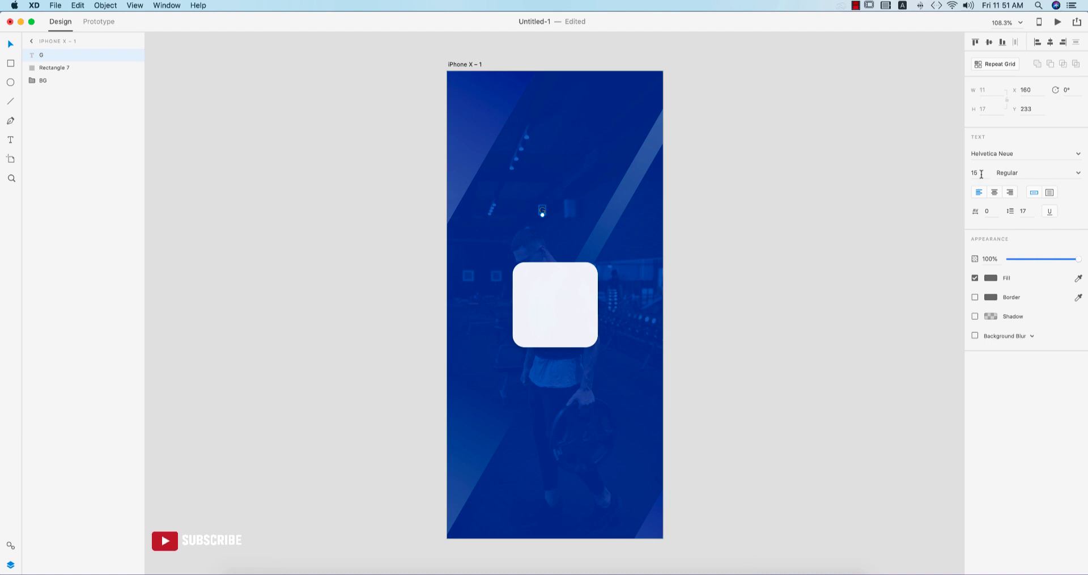
{"action": "key", "text": "Return"}
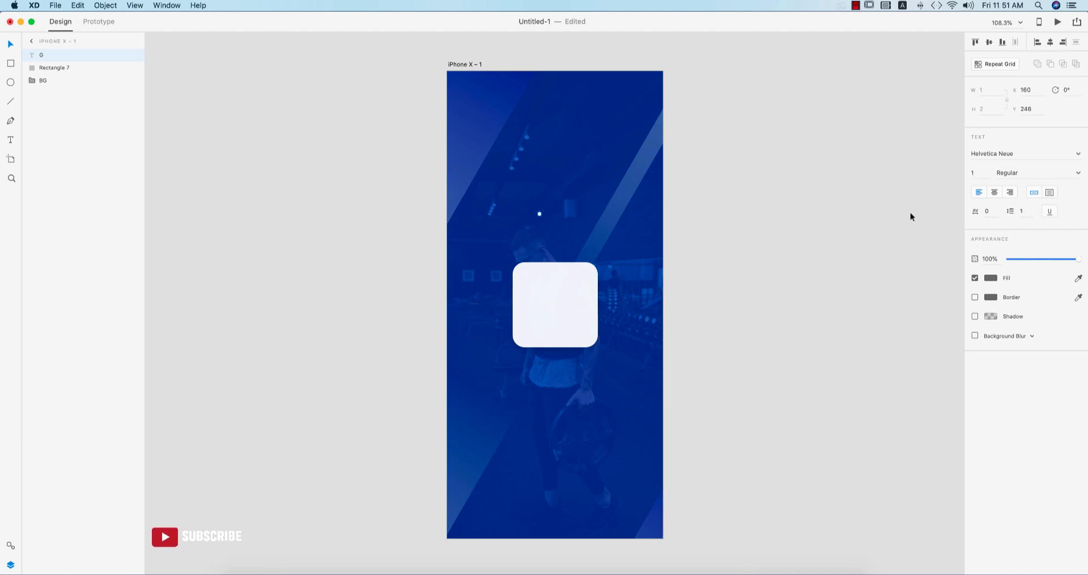
{"action": "type", "text": "50"}
{"action": "key", "text": "Return"}
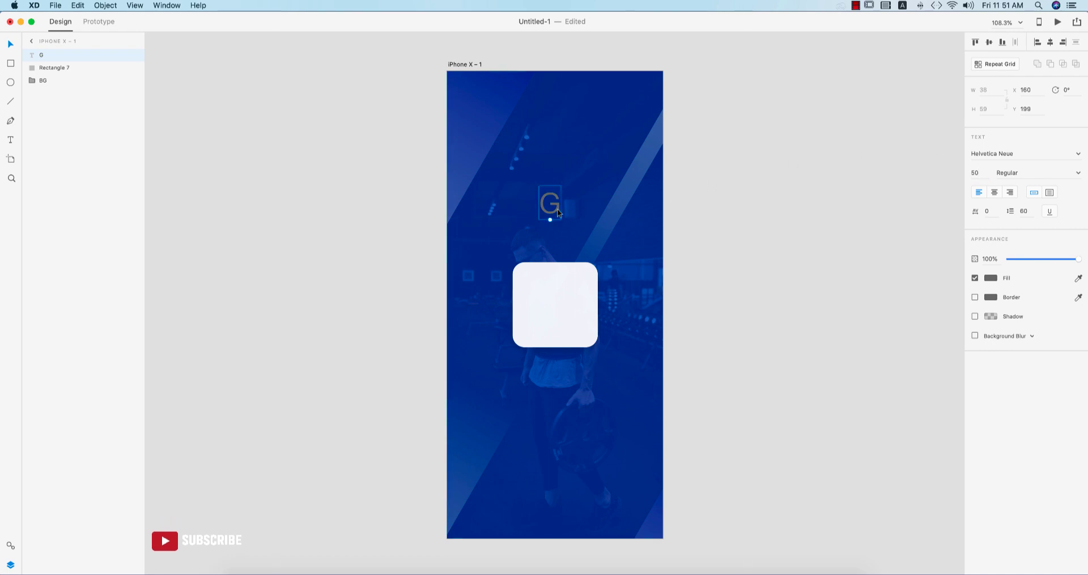
Fill the letter G with dark blue sampled from the artboard background and move it onto the middle of the white tile
{"action": "left_click", "coordinate": [992, 278]}
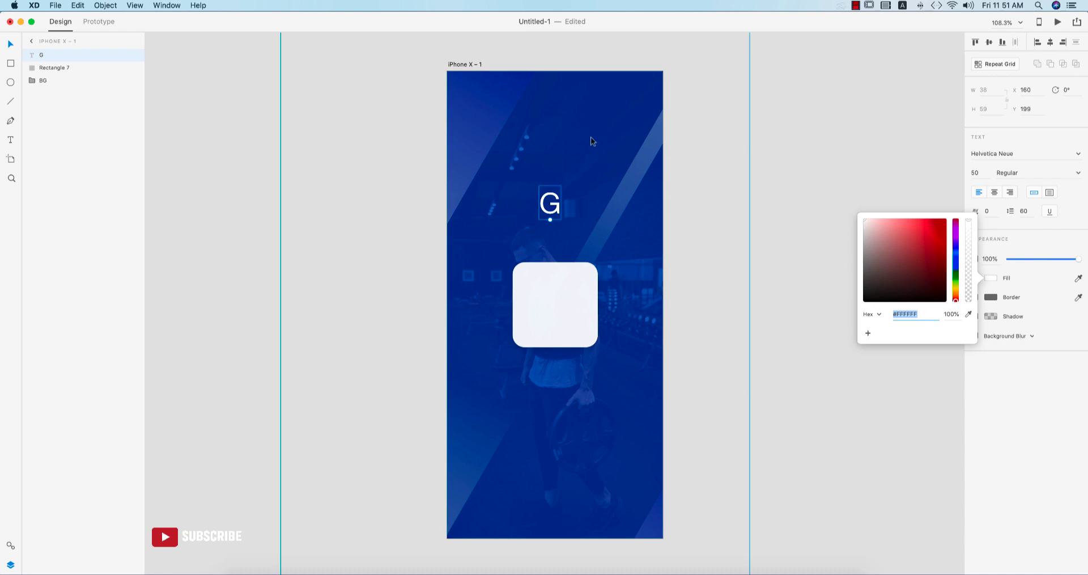
{"action": "left_click", "coordinate": [970, 314]}
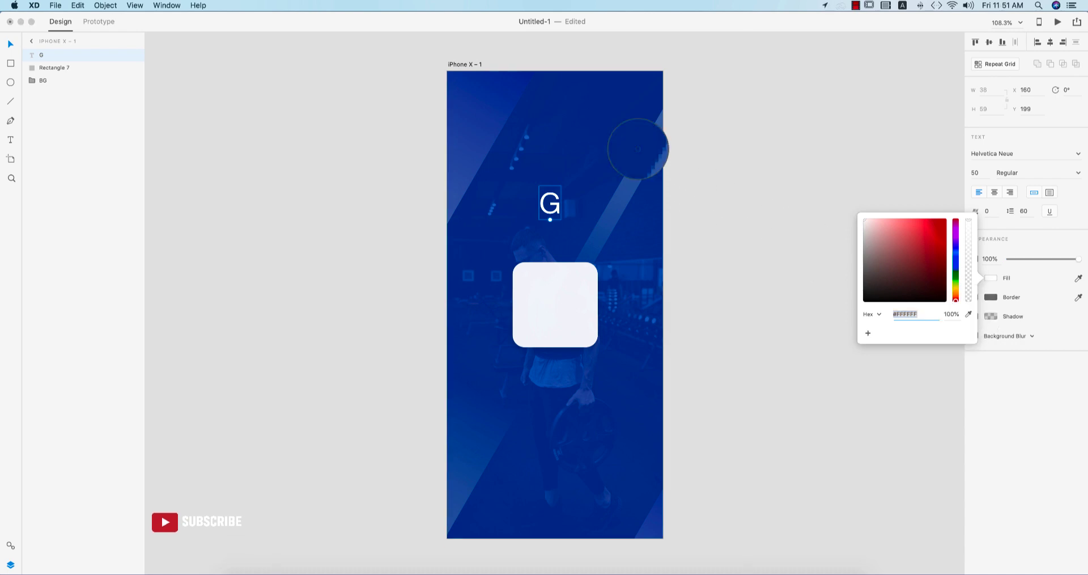
{"action": "left_click", "coordinate": [639, 85]}
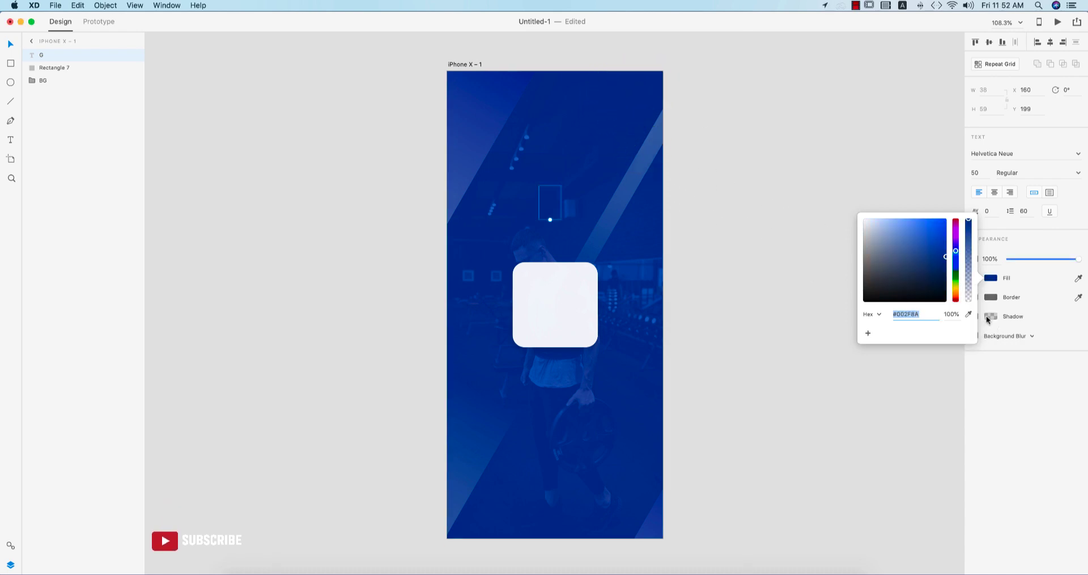
{"action": "left_click", "coordinate": [970, 222]}
{"action": "left_click", "coordinate": [12, 47]}
{"action": "left_click_drag", "start_coordinate": [547, 200], "coordinate": [555, 306]}
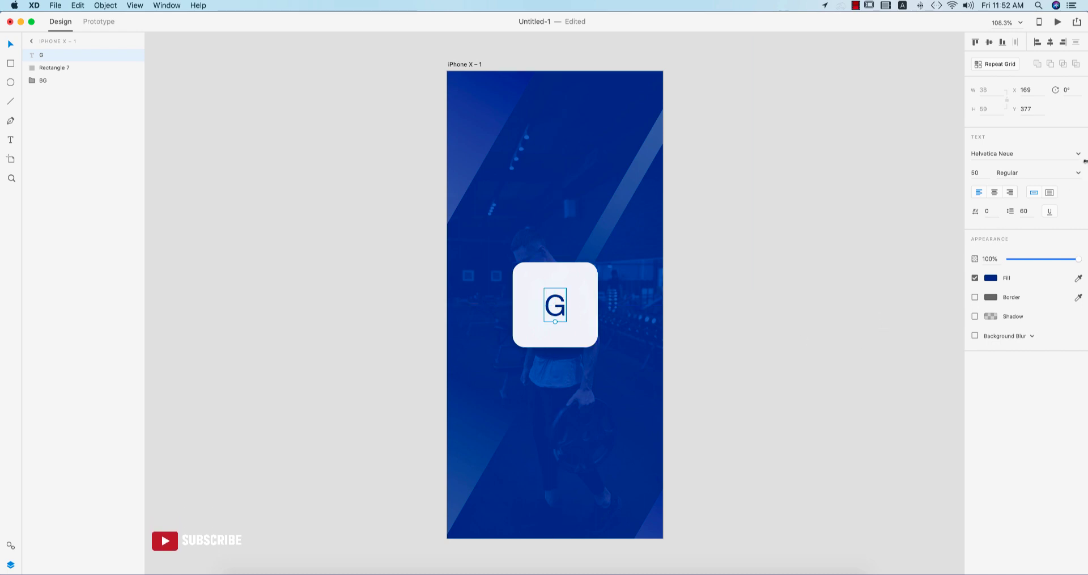
Set the letter G to size 150 in the Avenir font with the Black weight
{"action": "left_click", "coordinate": [977, 174]}
{"action": "type", "text": "150"}
{"action": "key", "text": "Return"}
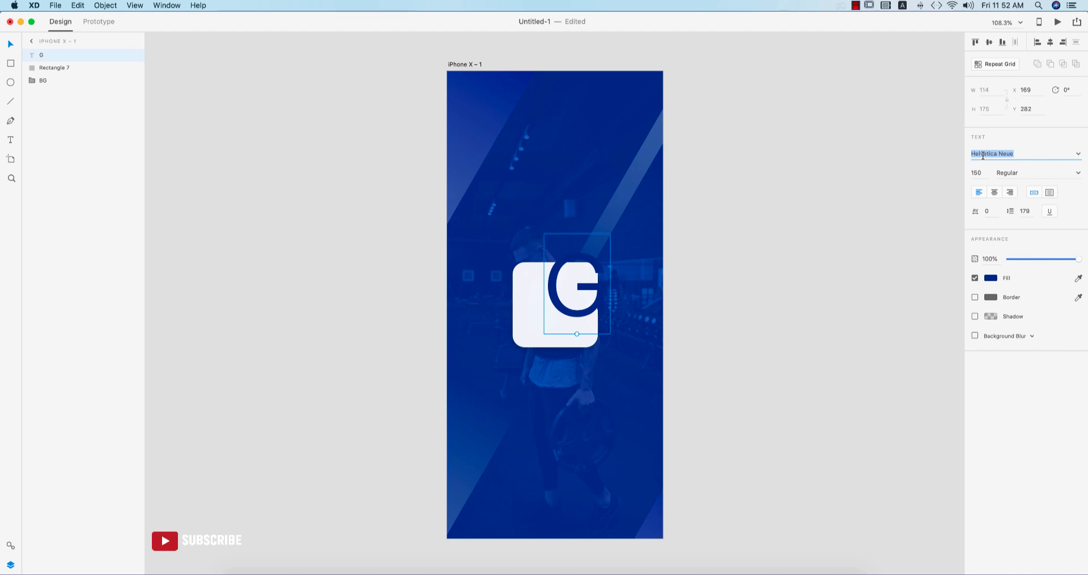
{"action": "type", "text": "Avenir"}
{"action": "key", "text": "Return"}
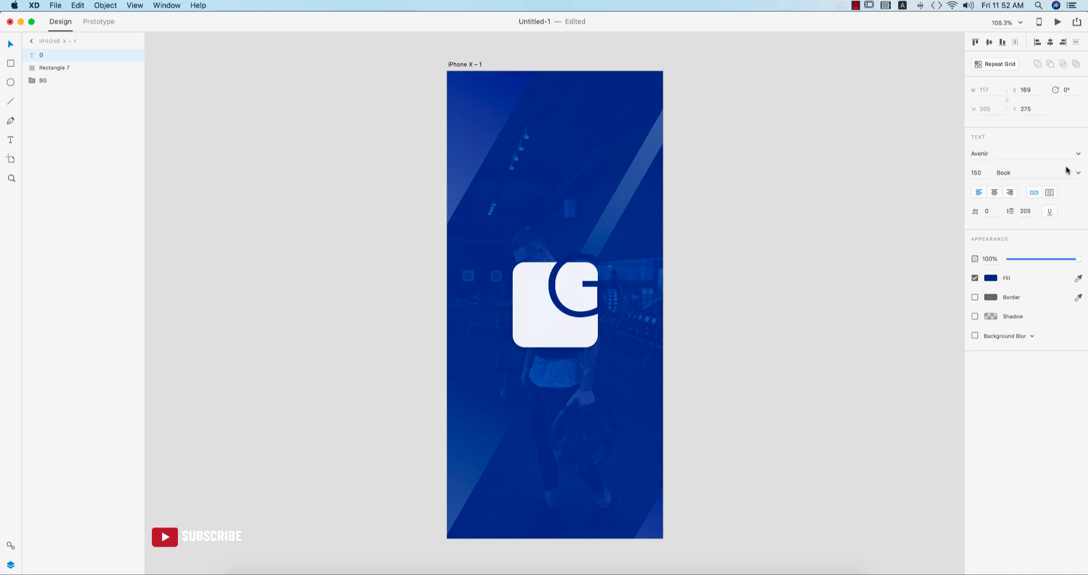
{"action": "left_click", "coordinate": [1073, 176]}
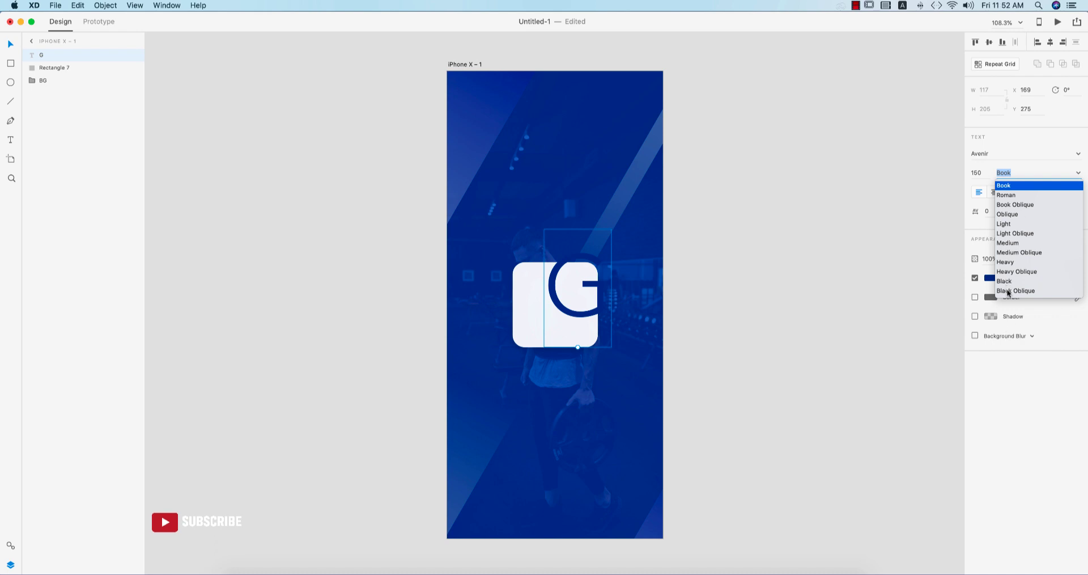
{"action": "left_click", "coordinate": [1005, 281]}
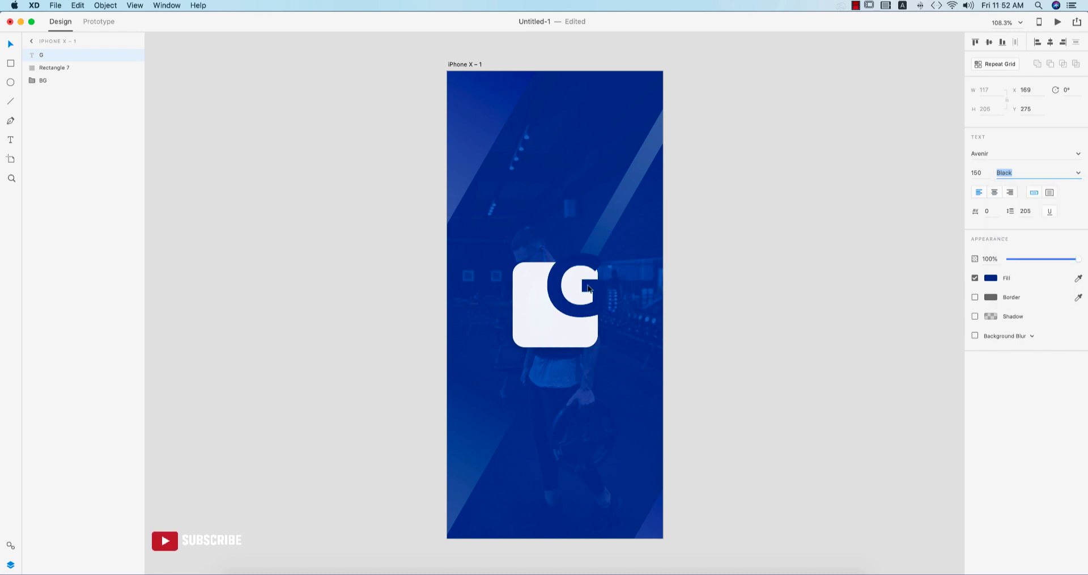
Move the G back over the tile, set its size to 130, and center the letter and tile on each other both ways
{"action": "left_click_drag", "start_coordinate": [600, 281], "coordinate": [576, 298]}
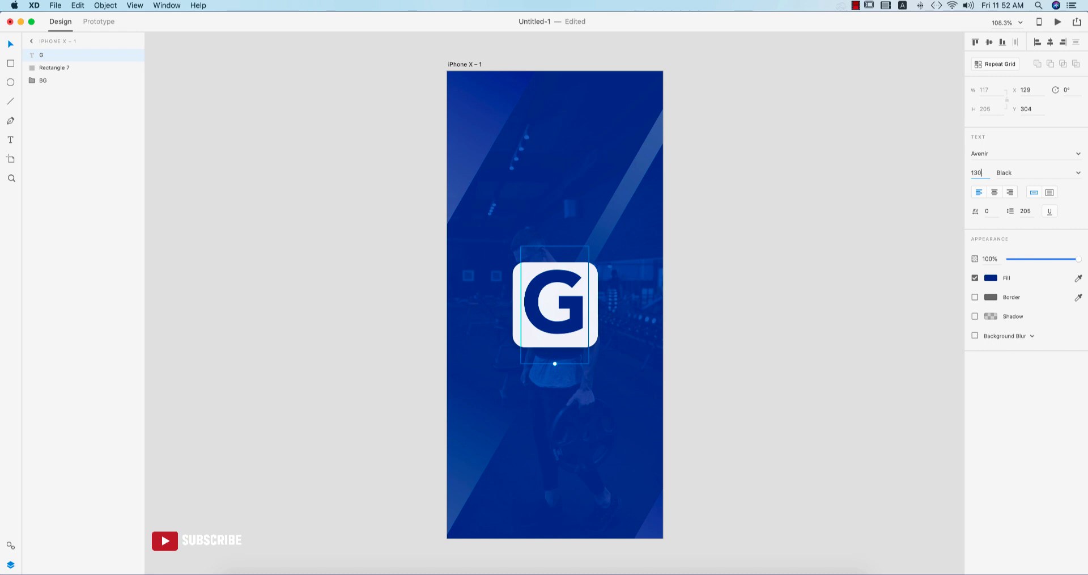
{"action": "left_click", "coordinate": [587, 309], "text": "shift"}
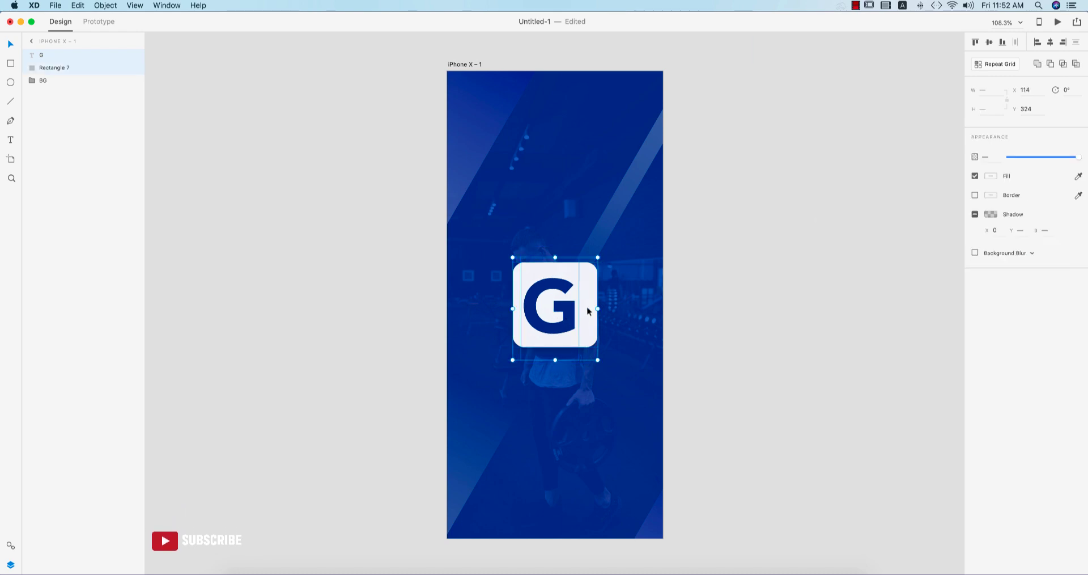
{"action": "left_click", "coordinate": [989, 43]}
{"action": "left_click", "coordinate": [1050, 43]}
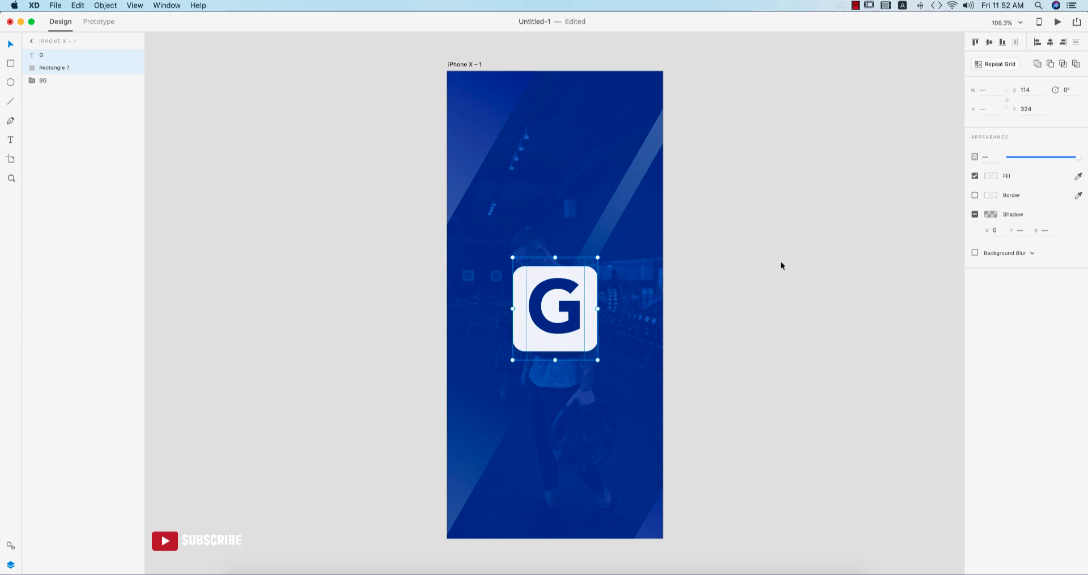
Group the letter G with its white tile and name the group logo
{"action": "key", "text": "super+g"}
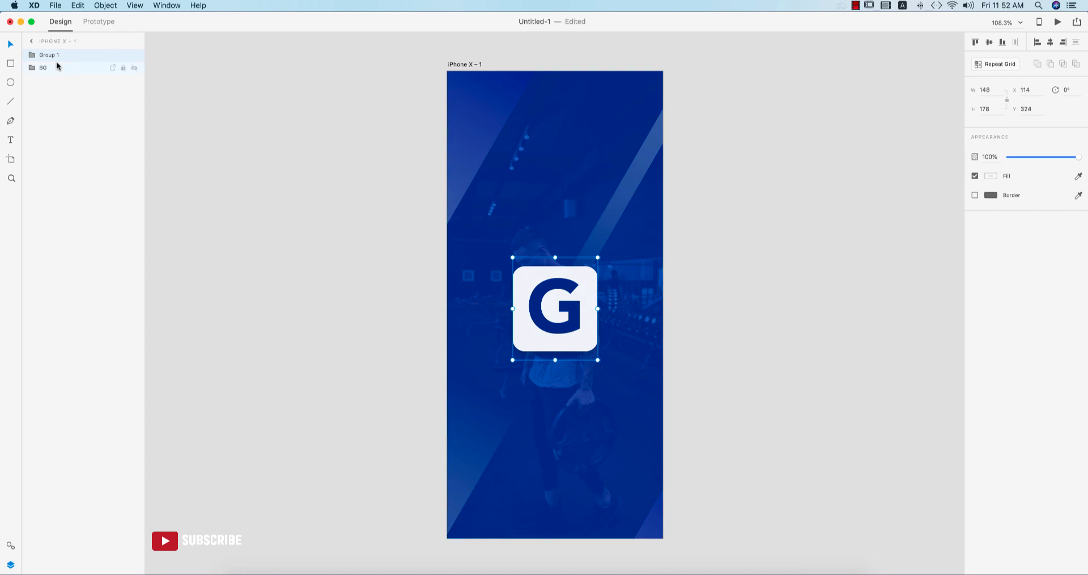
{"action": "double_click", "coordinate": [51, 59]}
{"action": "type", "text": "logo"}
{"action": "key", "text": "Return"}
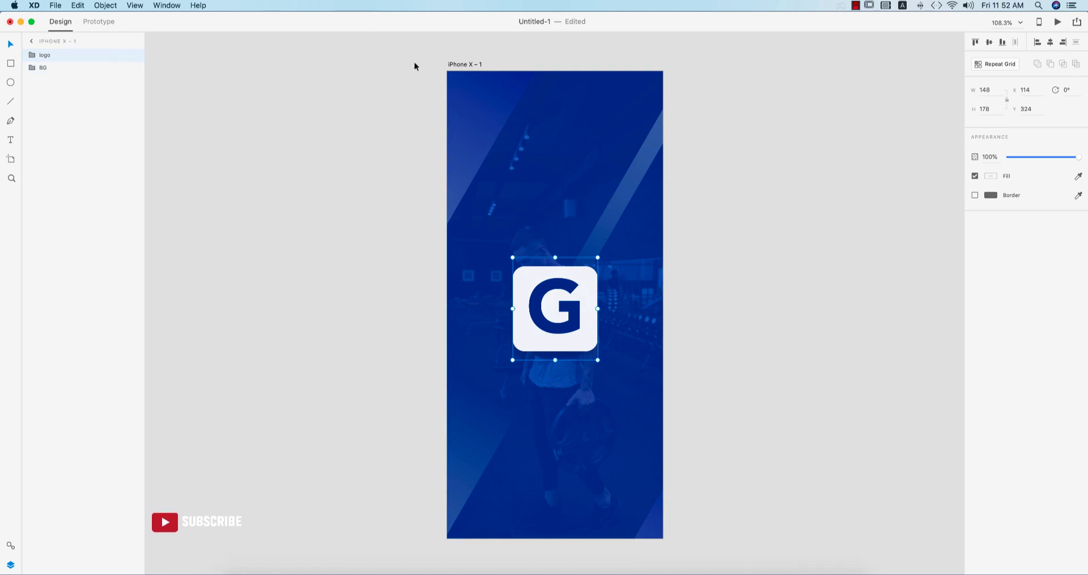
Rename the iPhone X artboard as home
{"action": "left_click", "coordinate": [476, 64]}
{"action": "double_click", "coordinate": [479, 64]}
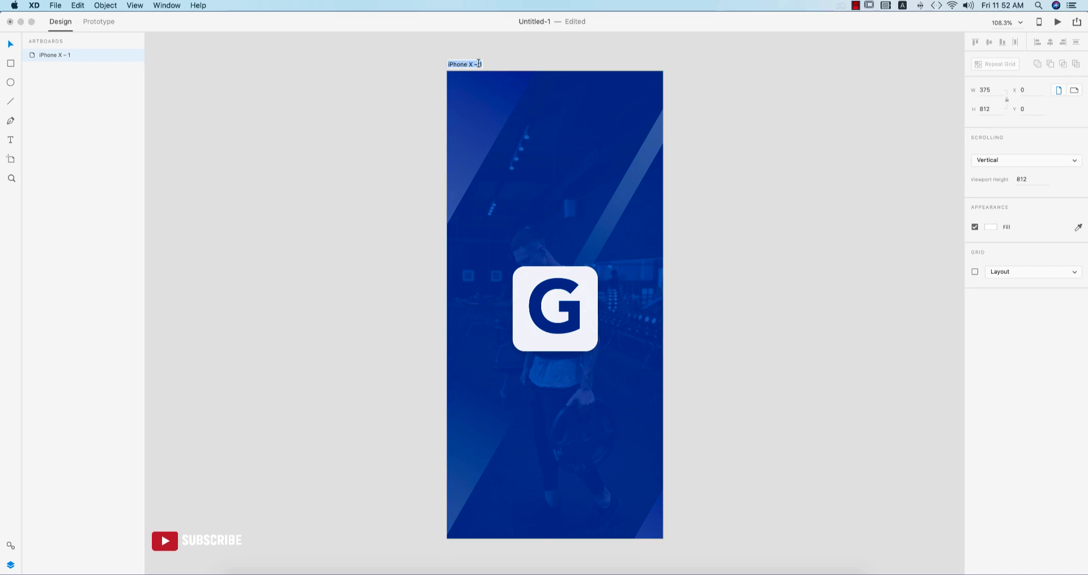
{"action": "type", "text": "hom"}
{"action": "key", "text": "Return"}
{"action": "left_click", "coordinate": [800, 263]}
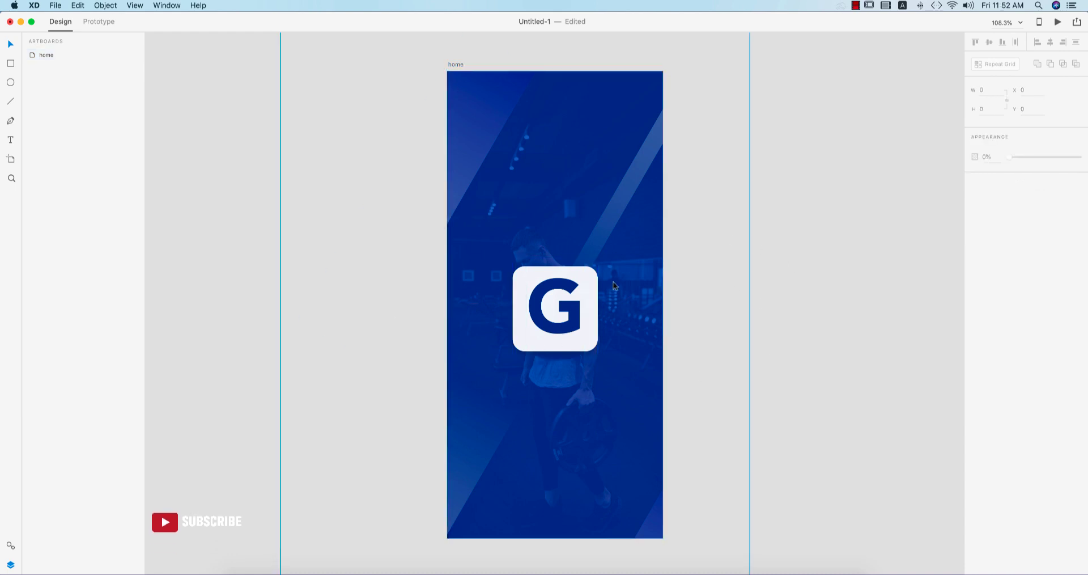
Add the placeholder text "sjhfsdh" below the logo and change its fill to white (#FFFFFF)
{"action": "left_click", "coordinate": [524, 390]}
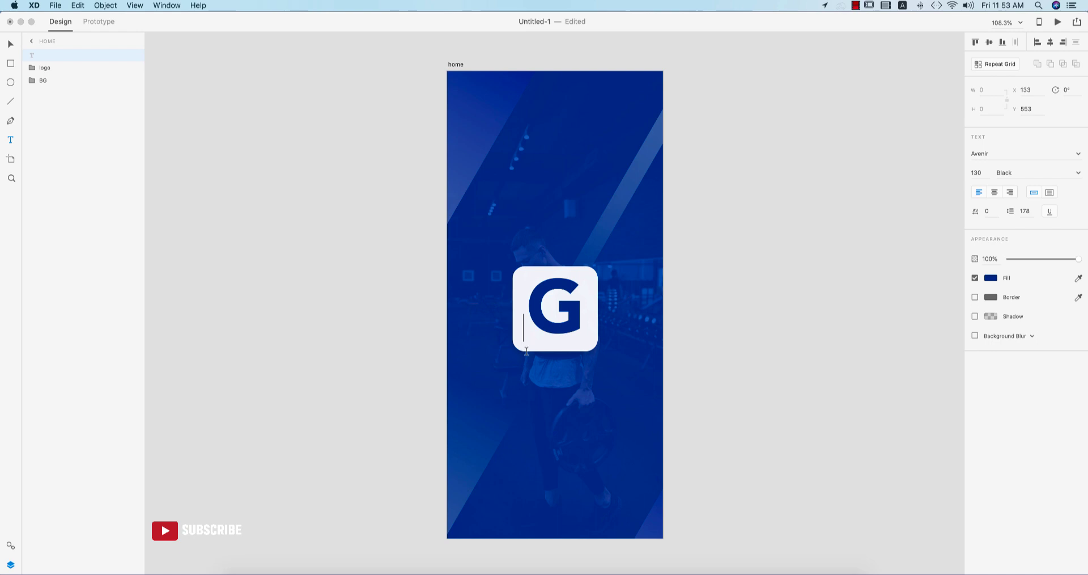
{"action": "left_click", "coordinate": [600, 434]}
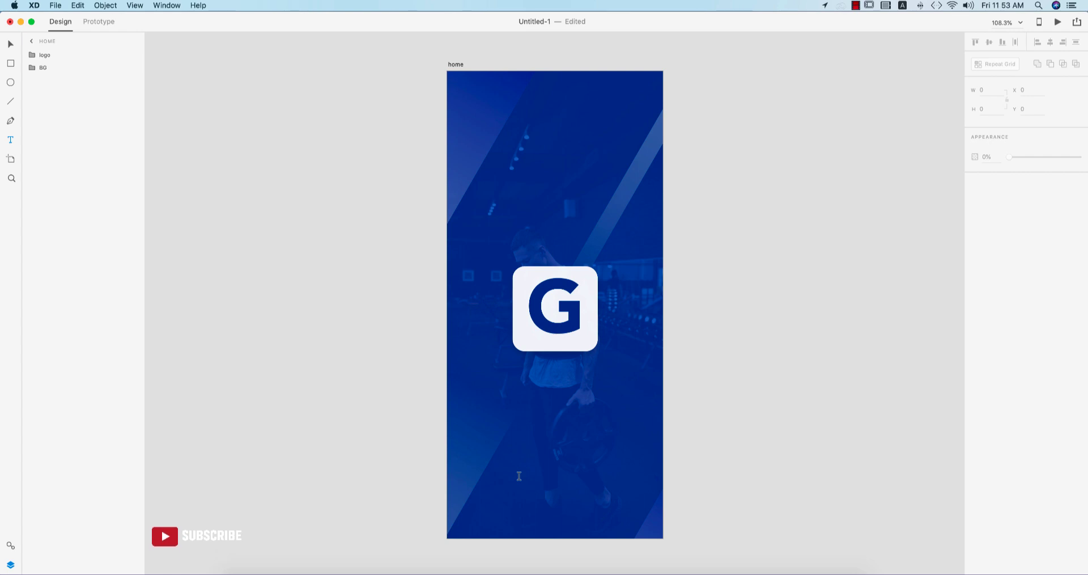
{"action": "left_click", "coordinate": [528, 454]}
{"action": "type", "text": "asdfsdh"}
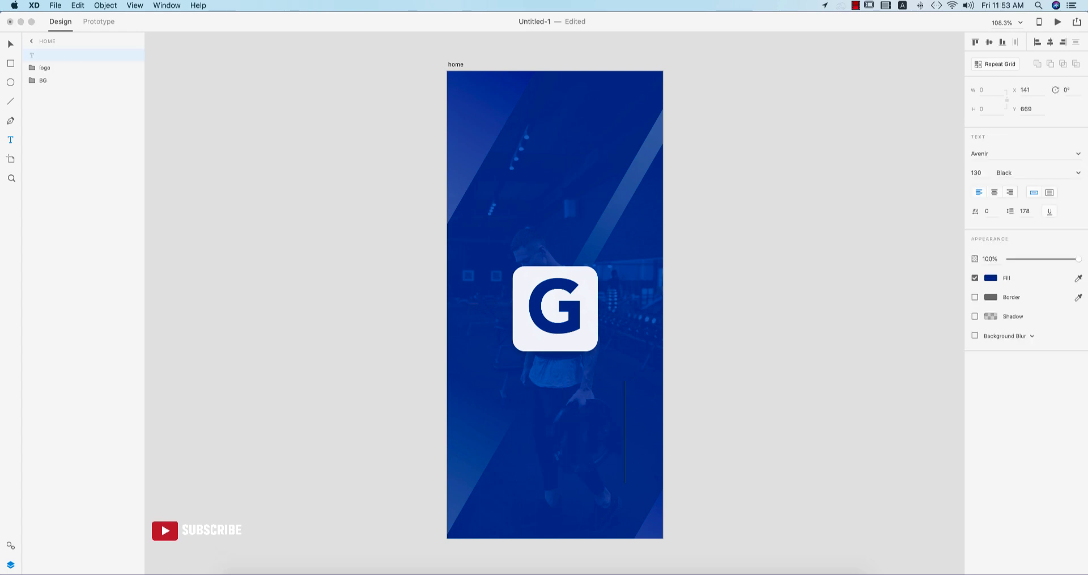
{"action": "key", "text": "super+a"}
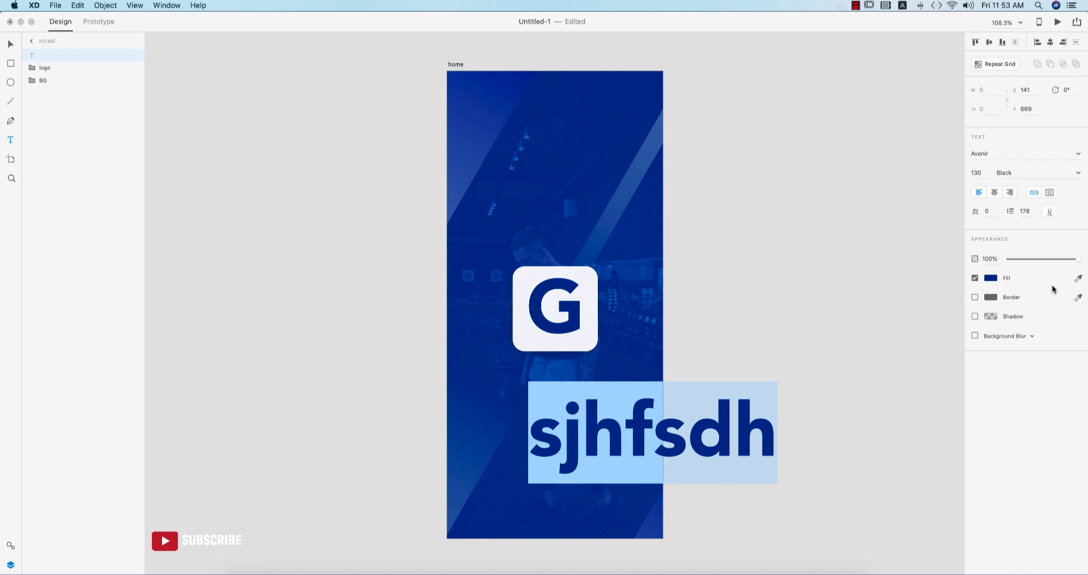
{"action": "left_click", "coordinate": [993, 279]}
{"action": "left_click", "coordinate": [875, 228]}
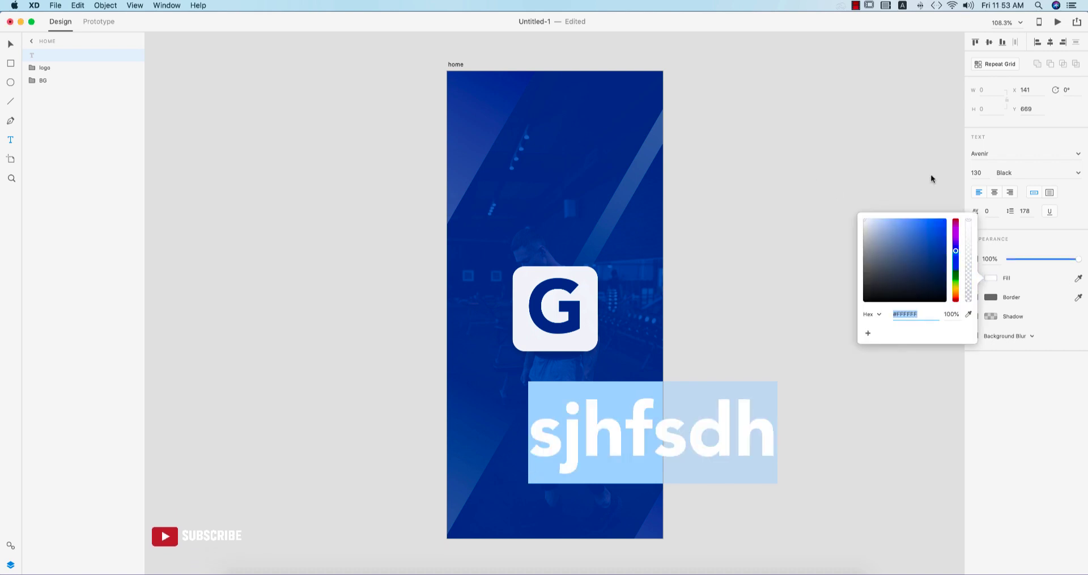
Set the placeholder text below the logo to the Light weight and size 30
{"action": "left_click", "coordinate": [1080, 173]}
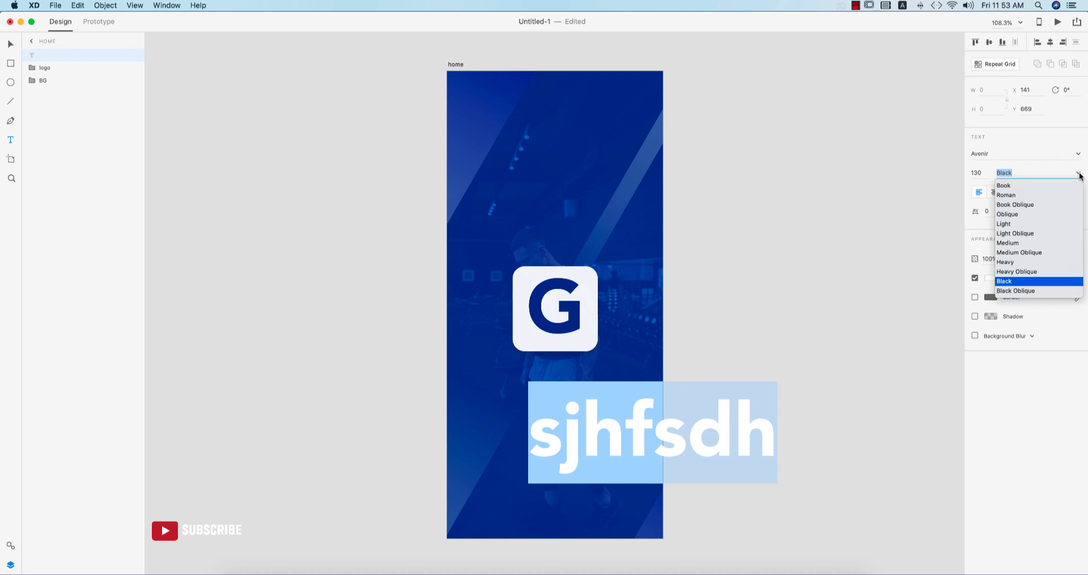
{"action": "left_click", "coordinate": [1004, 224]}
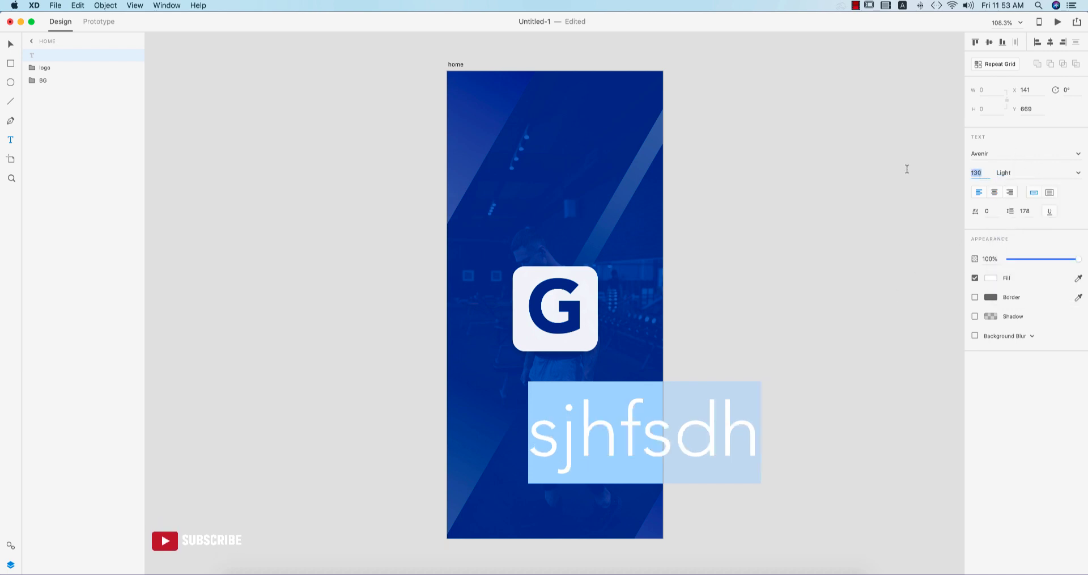
{"action": "type", "text": "30"}
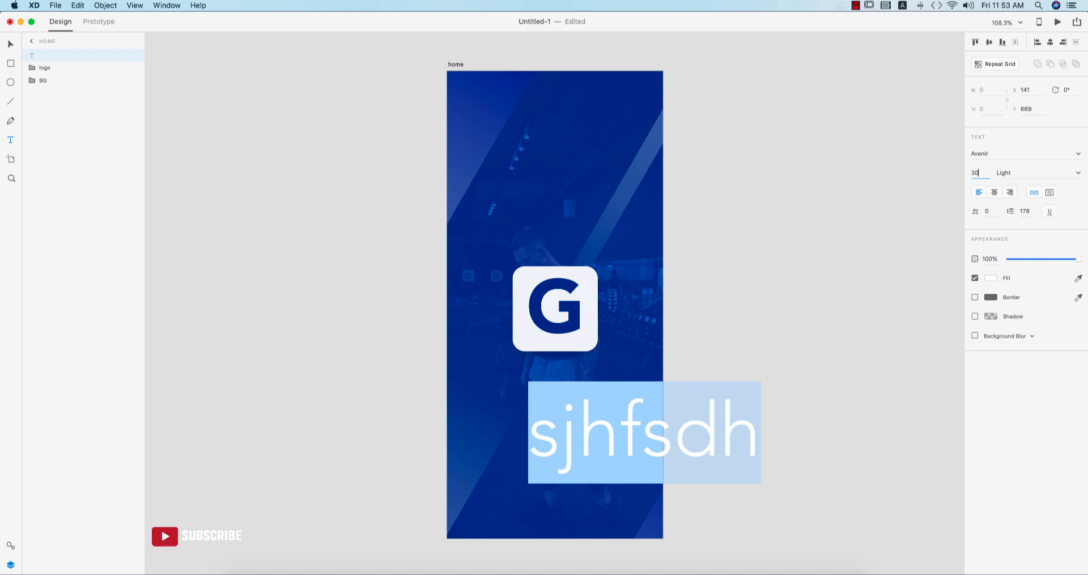
{"action": "key", "text": "Return"}
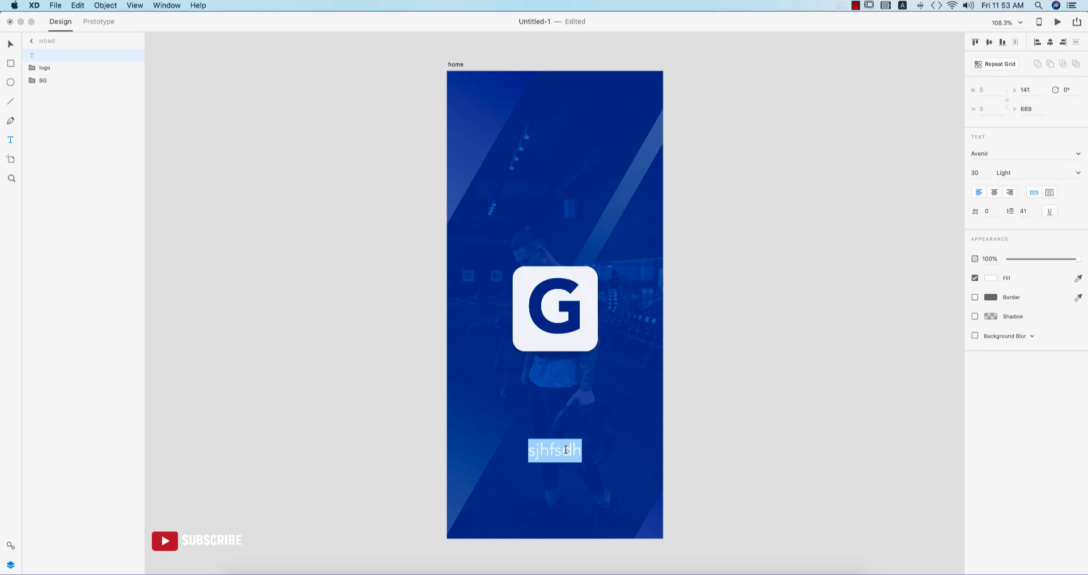
Replace the placeholder text with "make yourself fit" and move it to just below the logo, centred beneath it
{"action": "type", "text": "m"}
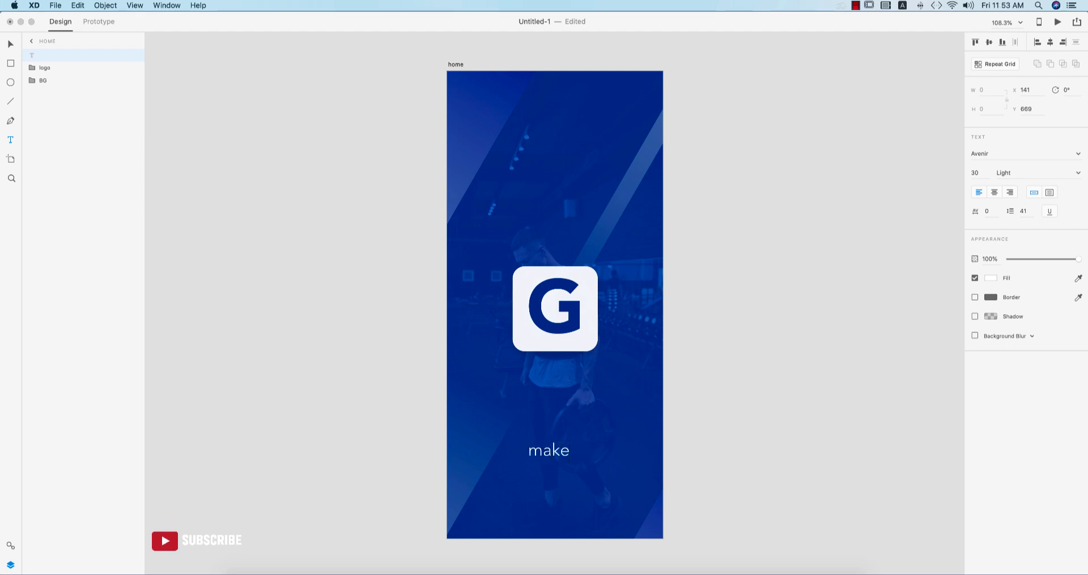
{"action": "type", "text": "ake y"}
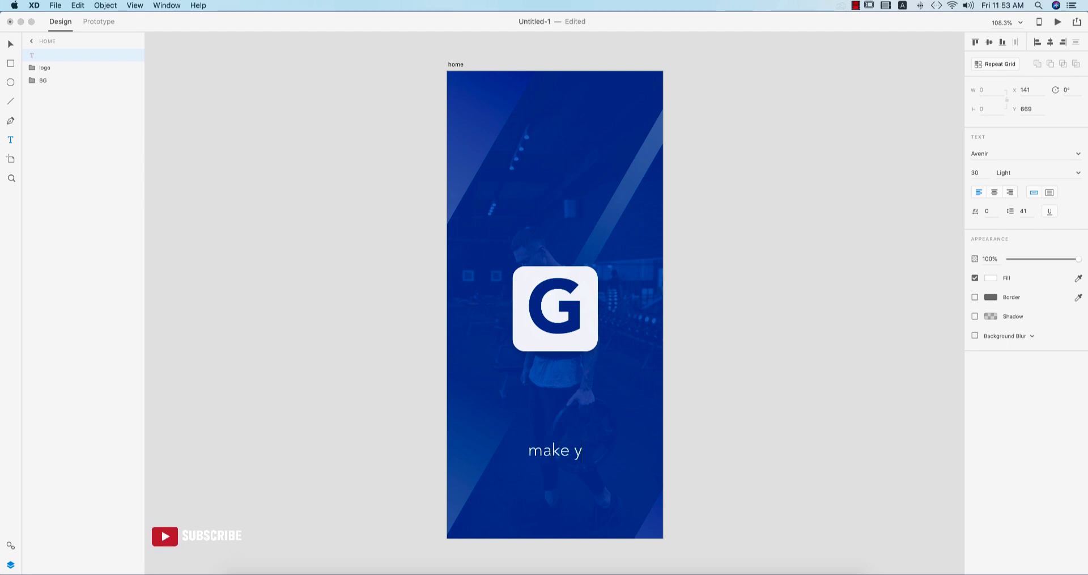
{"action": "type", "text": "ourself fit"}
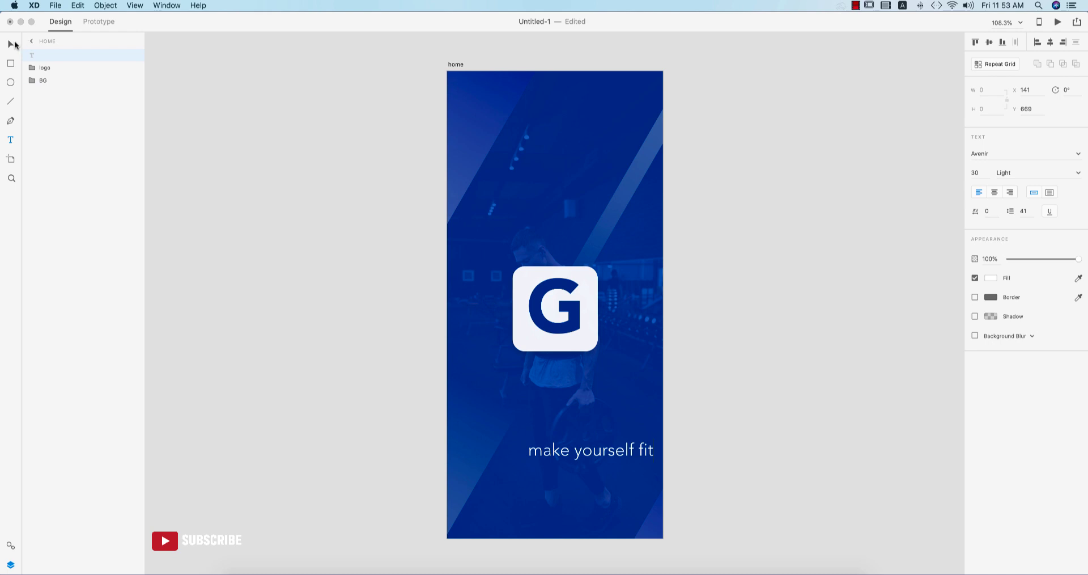
{"action": "left_click", "coordinate": [16, 46]}
{"action": "left_click_drag", "start_coordinate": [614, 455], "coordinate": [578, 385]}
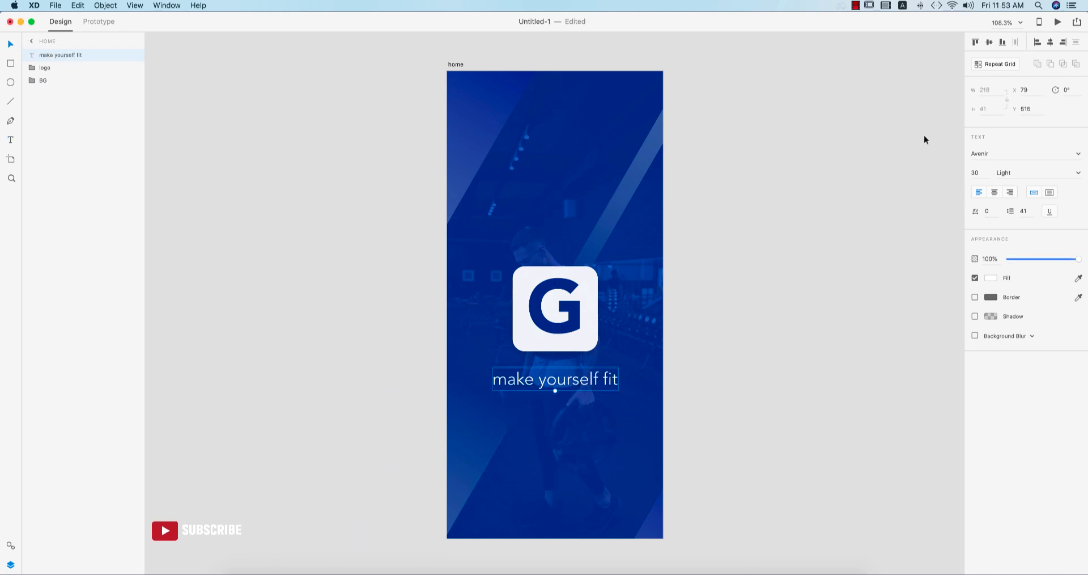
{"action": "left_click", "coordinate": [753, 401]}
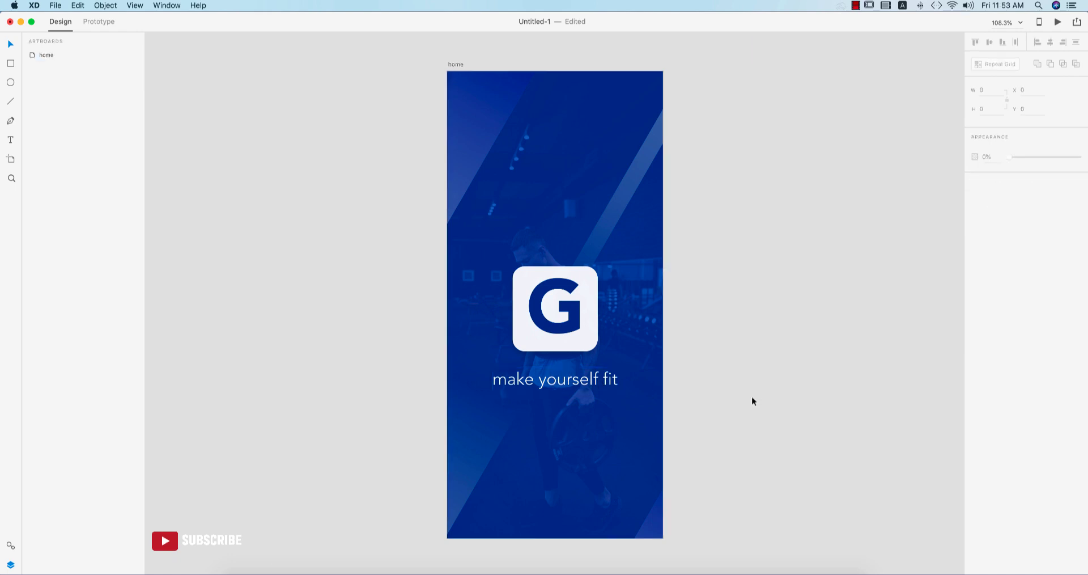
Set the tagline's font size to 25 and centre it horizontally on the artboard
{"action": "left_click", "coordinate": [577, 378]}
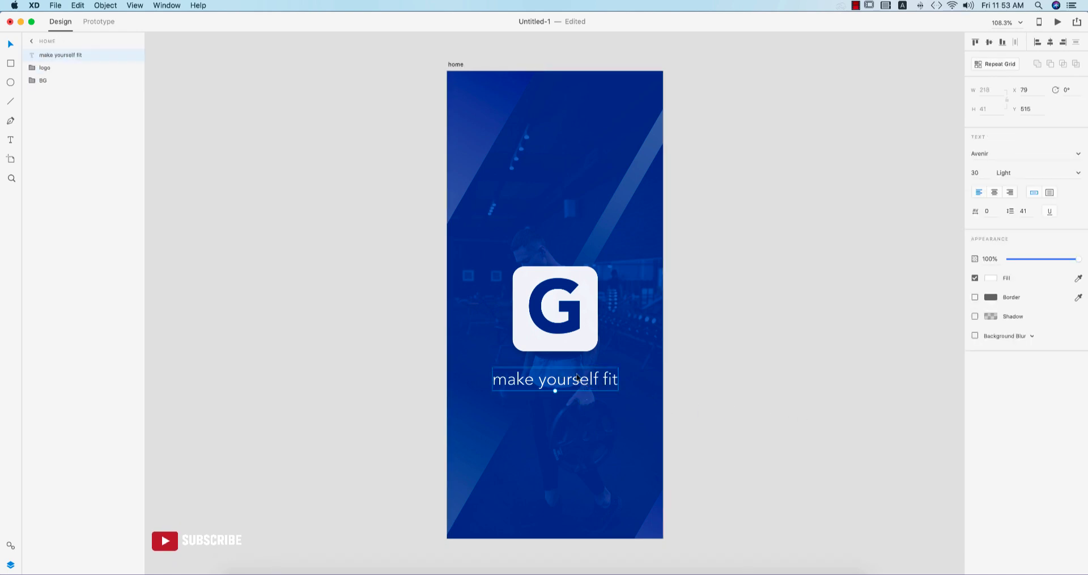
{"action": "left_click", "coordinate": [976, 172]}
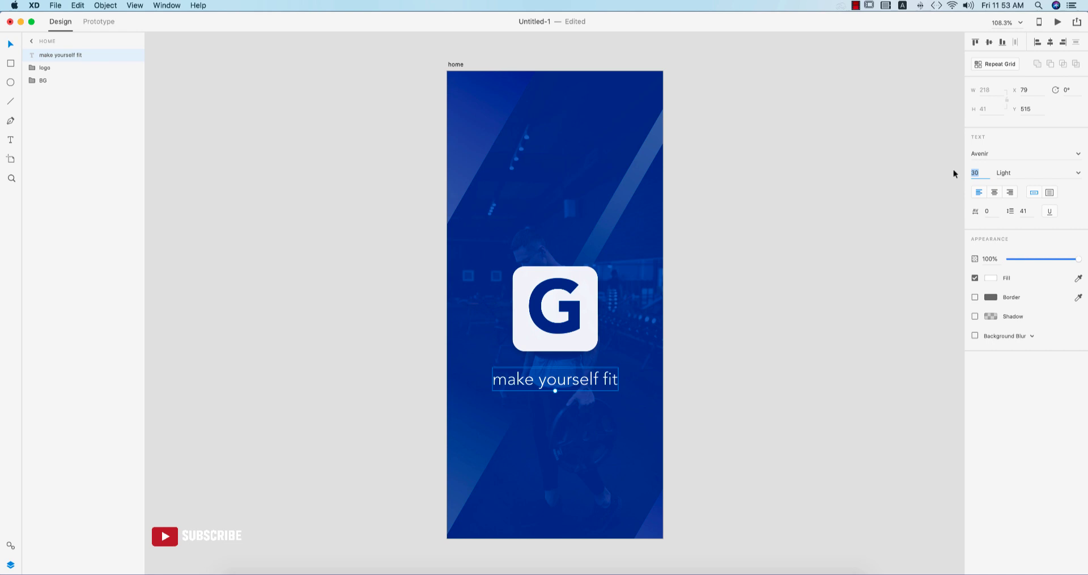
{"action": "type", "text": "20"}
{"action": "key", "text": "Return"}
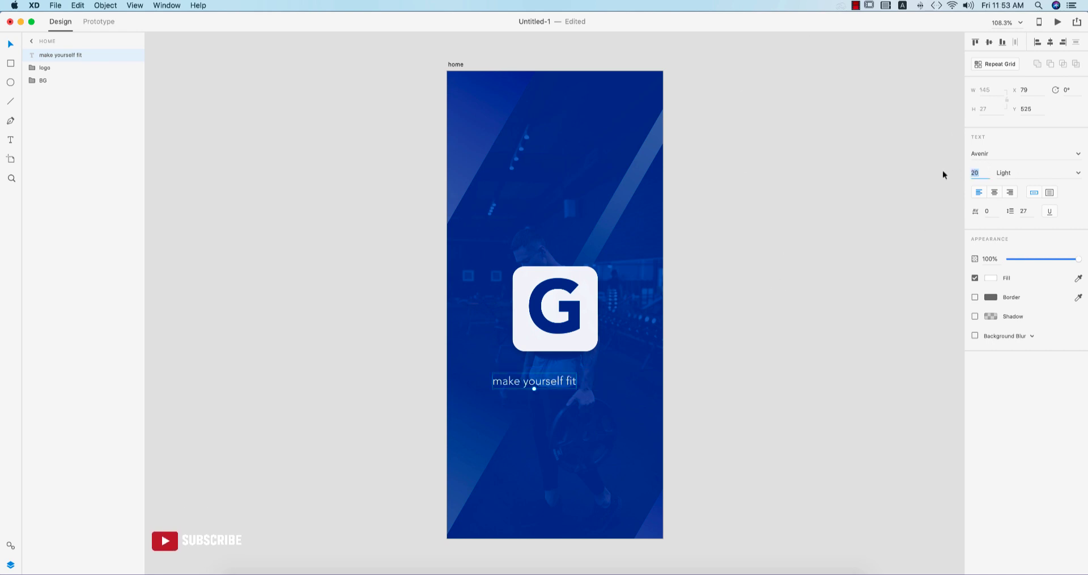
{"action": "type", "text": "5"}
{"action": "key", "text": "Return"}
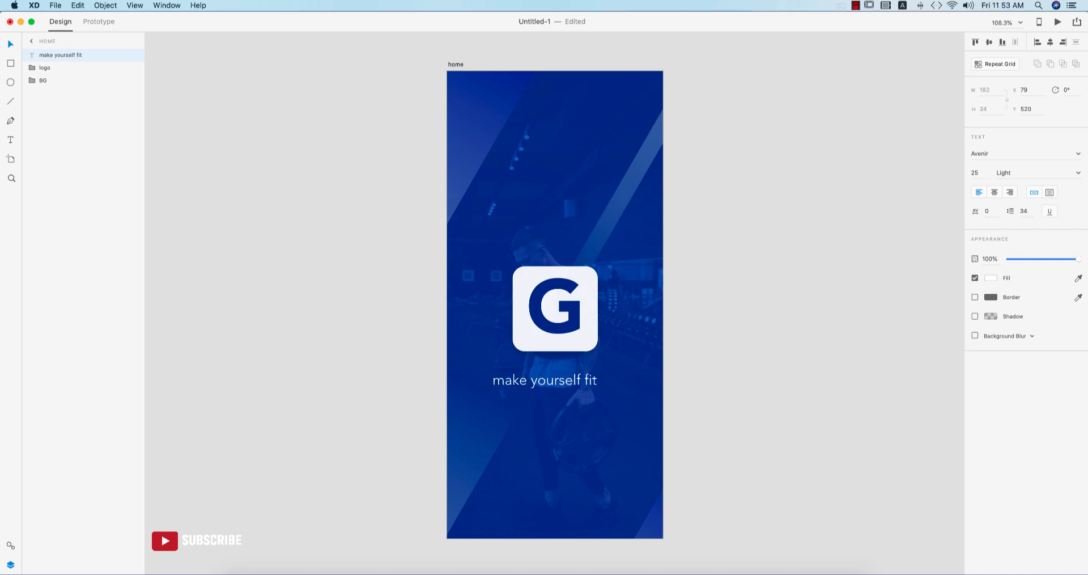
{"action": "left_click", "coordinate": [1051, 42]}
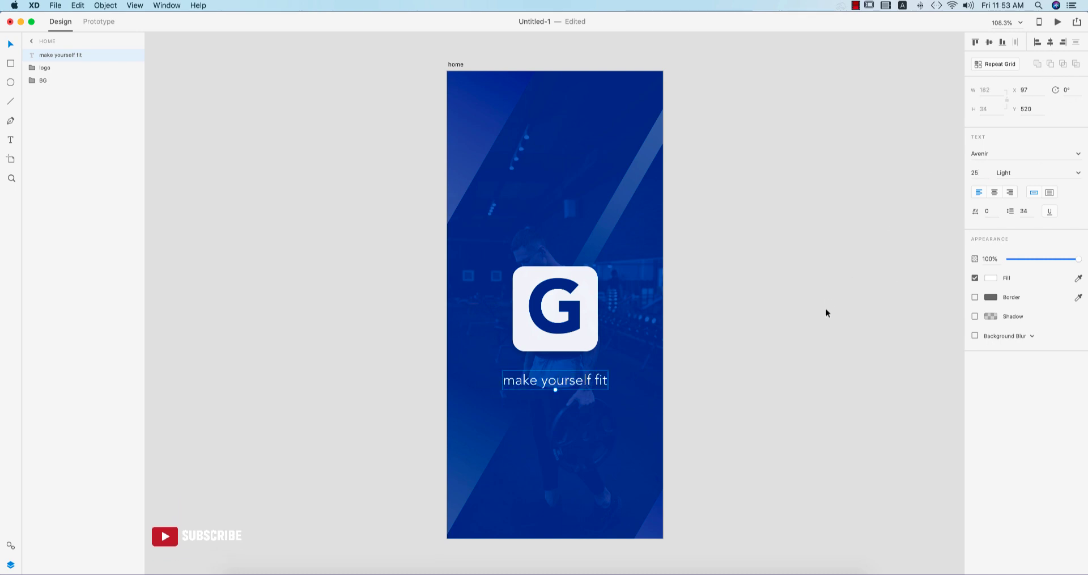
{"action": "left_click", "coordinate": [697, 366]}
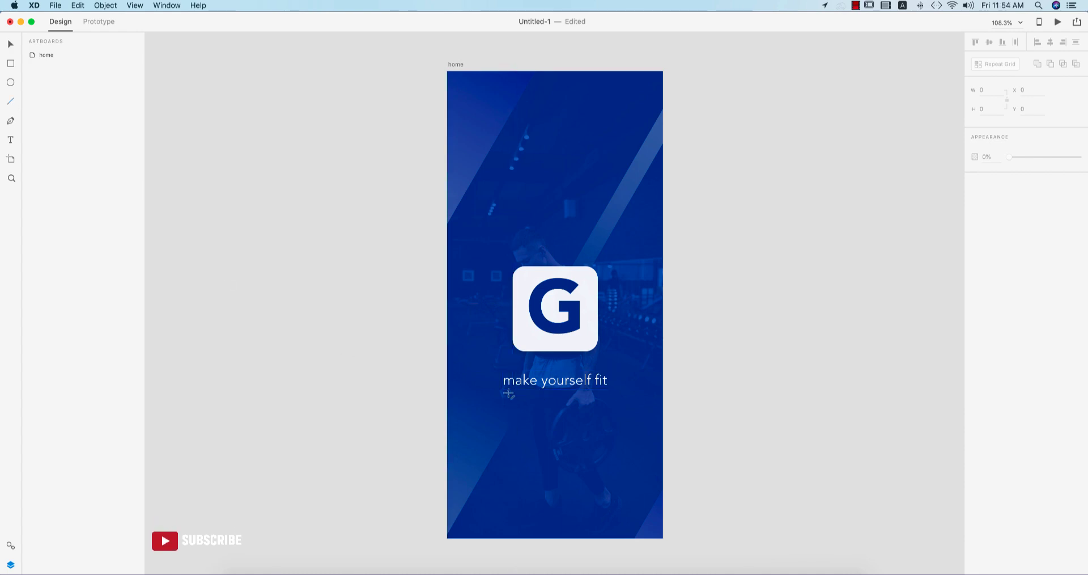
Draw a horizontal line about 45 wide just below the tagline, make its border white and centre it horizontally on the artboard
{"action": "left_click_drag", "start_coordinate": [504, 392], "coordinate": [606, 393]}
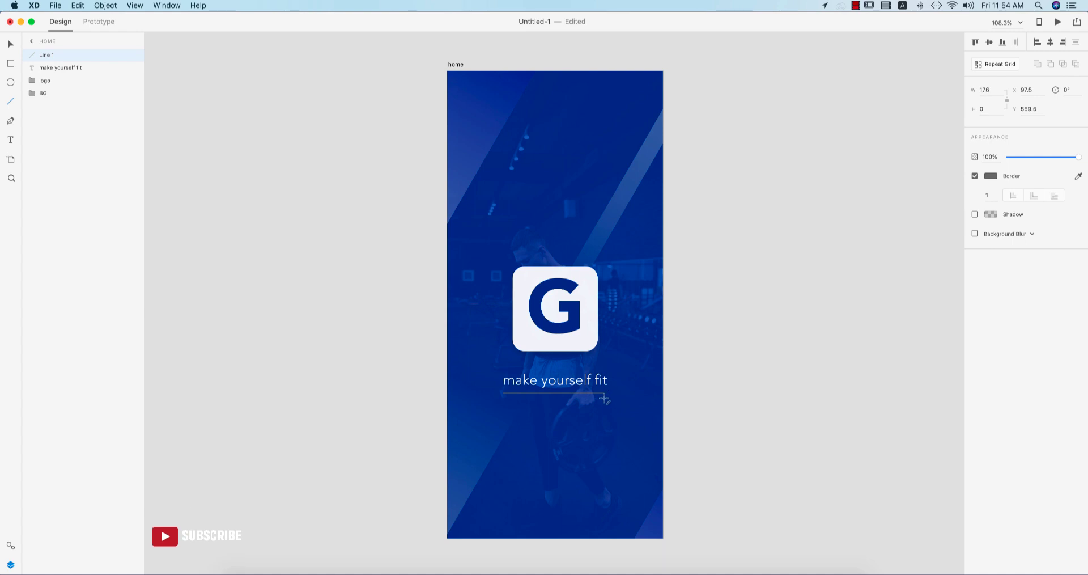
{"action": "key", "text": "super+z"}
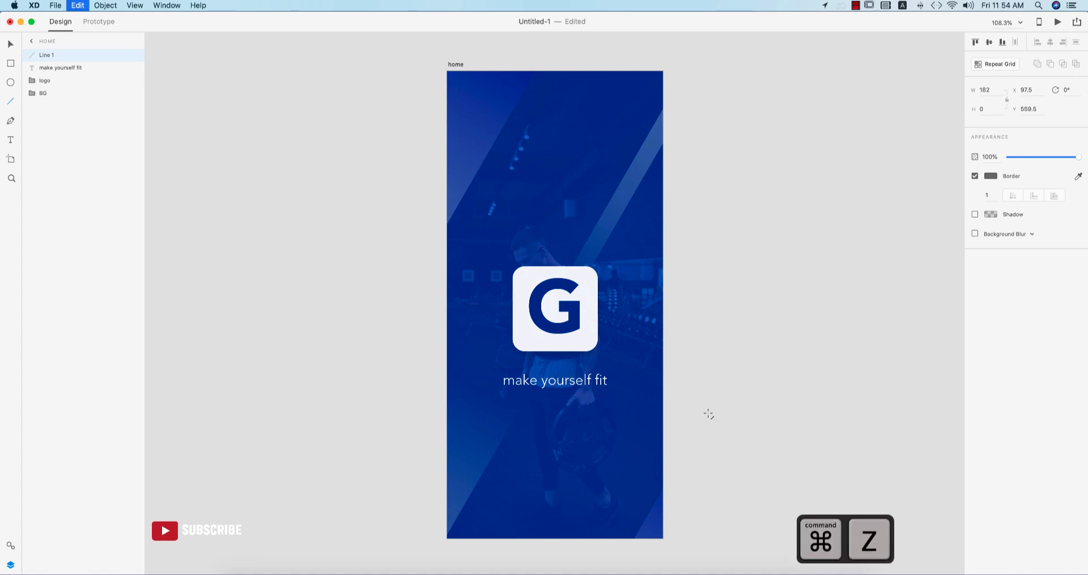
{"action": "scroll", "coordinate": [556, 404], "scroll_direction": "up", "scroll_amount": 5}
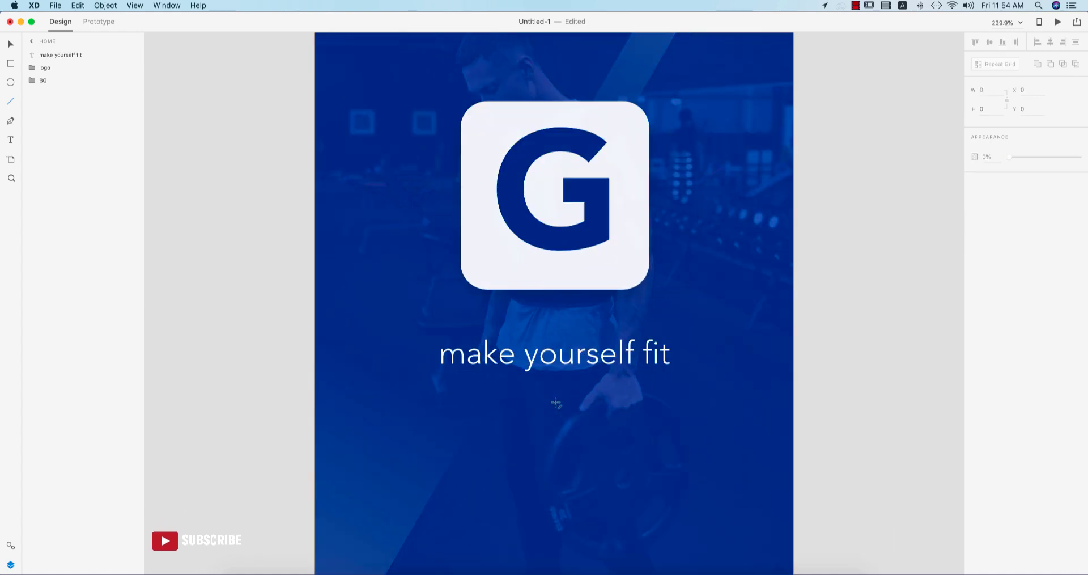
{"action": "left_click_drag", "start_coordinate": [524, 381], "coordinate": [580, 381]}
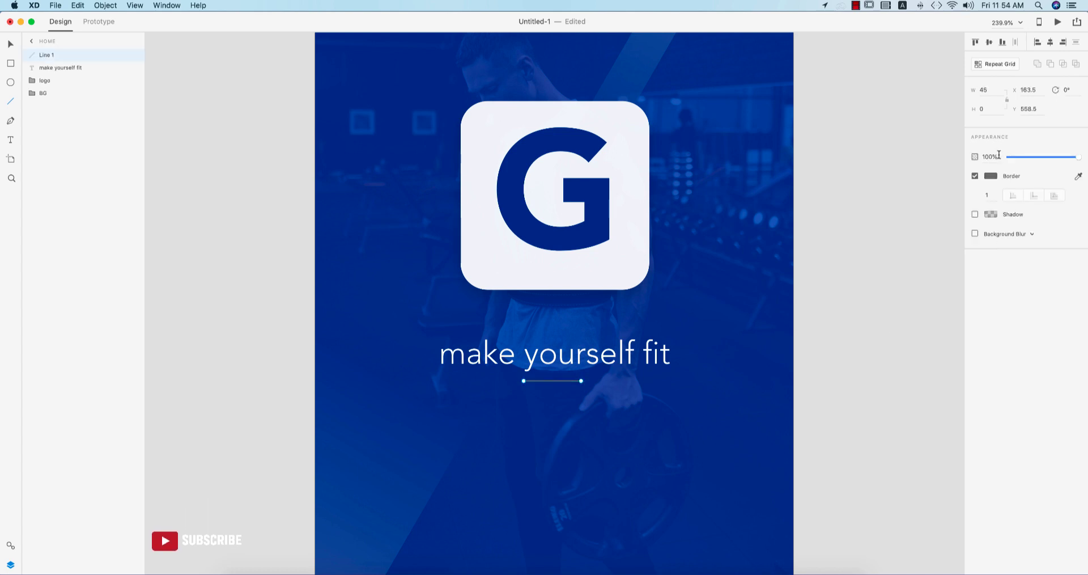
{"action": "left_click", "coordinate": [992, 177]}
{"action": "left_click", "coordinate": [865, 117]}
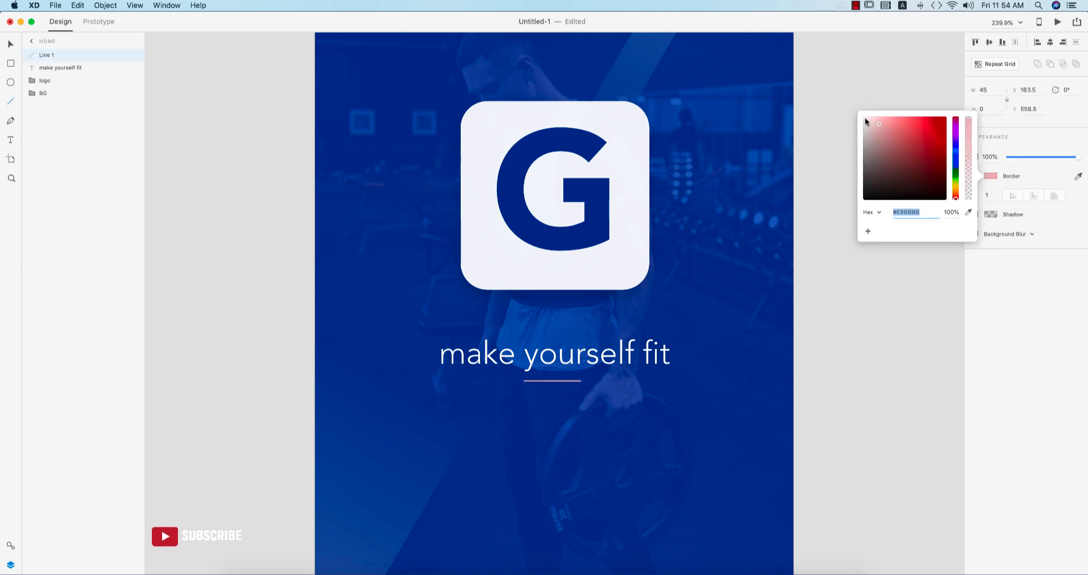
{"action": "left_click", "coordinate": [1051, 42]}
{"action": "key", "text": "v"}
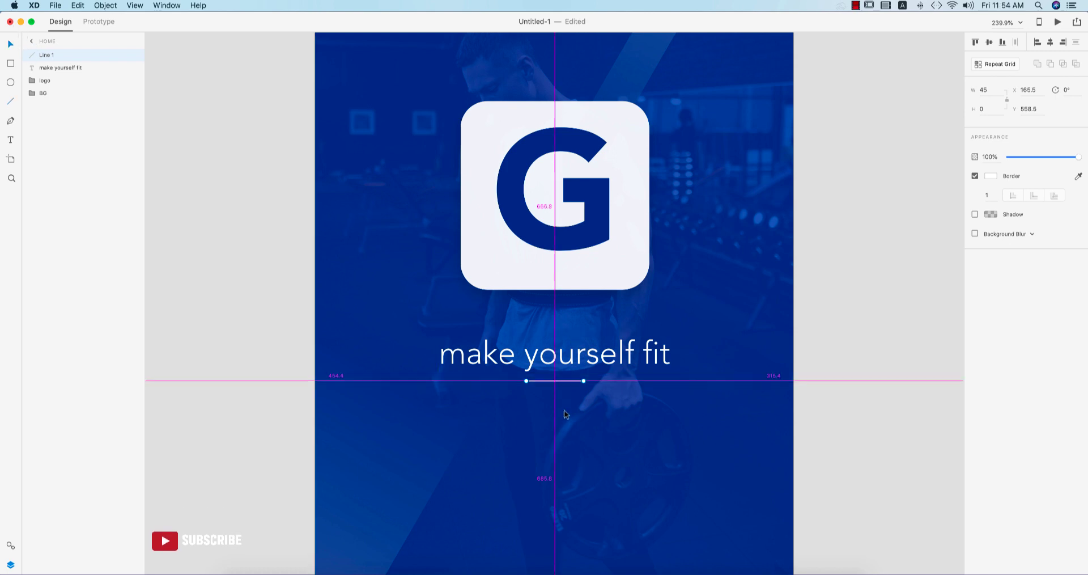
Shorten the white line below the tagline to about 26 wide and centre it horizontally again
{"action": "scroll", "coordinate": [571, 377], "scroll_direction": "up", "scroll_amount": 5}
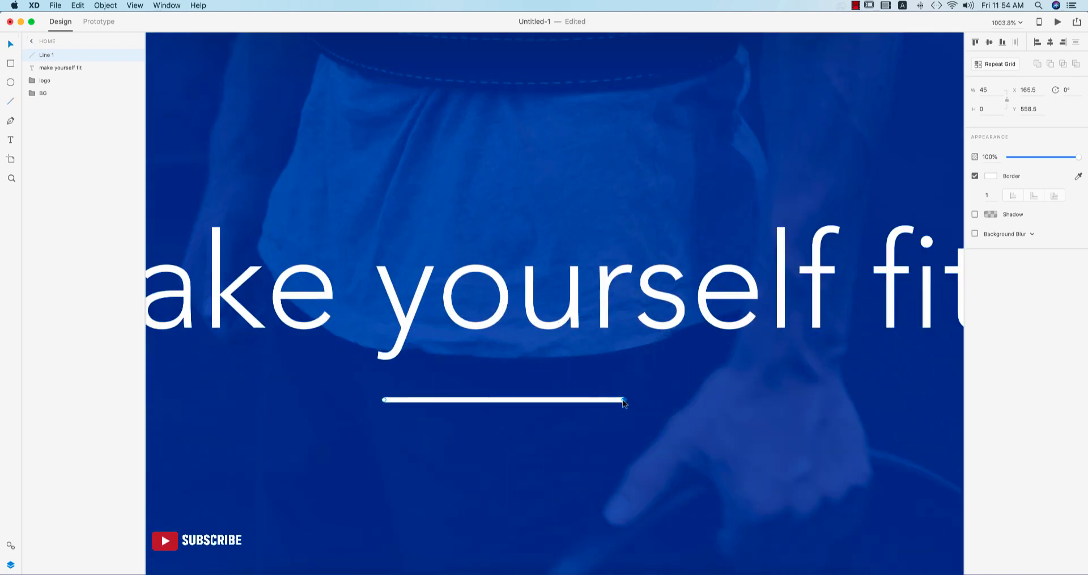
{"action": "left_click_drag", "start_coordinate": [622, 402], "coordinate": [523, 400]}
{"action": "left_click", "coordinate": [1049, 42]}
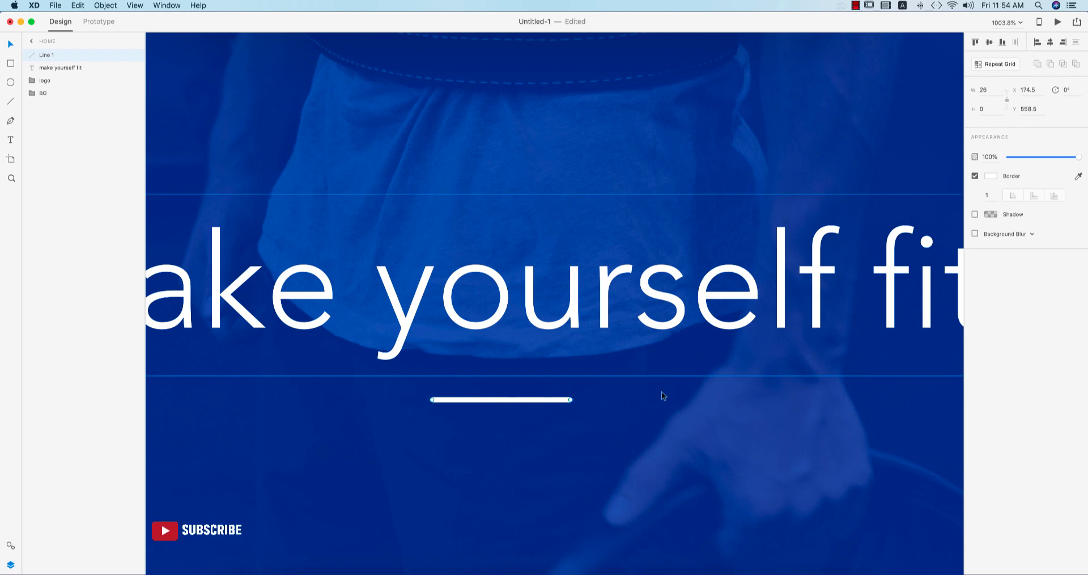
{"action": "key", "text": "super+0"}
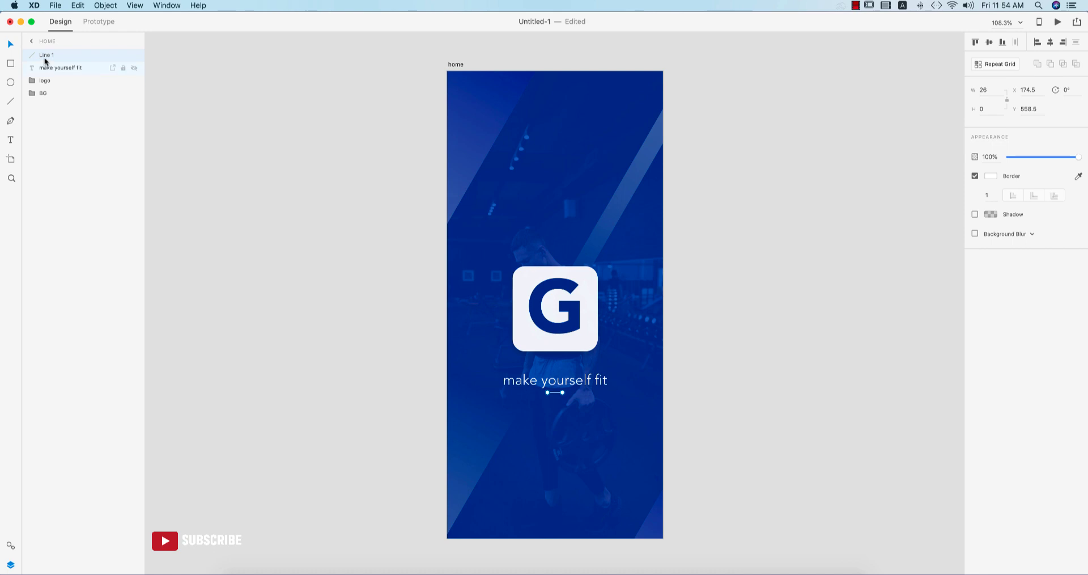
{"action": "left_click", "coordinate": [243, 262]}
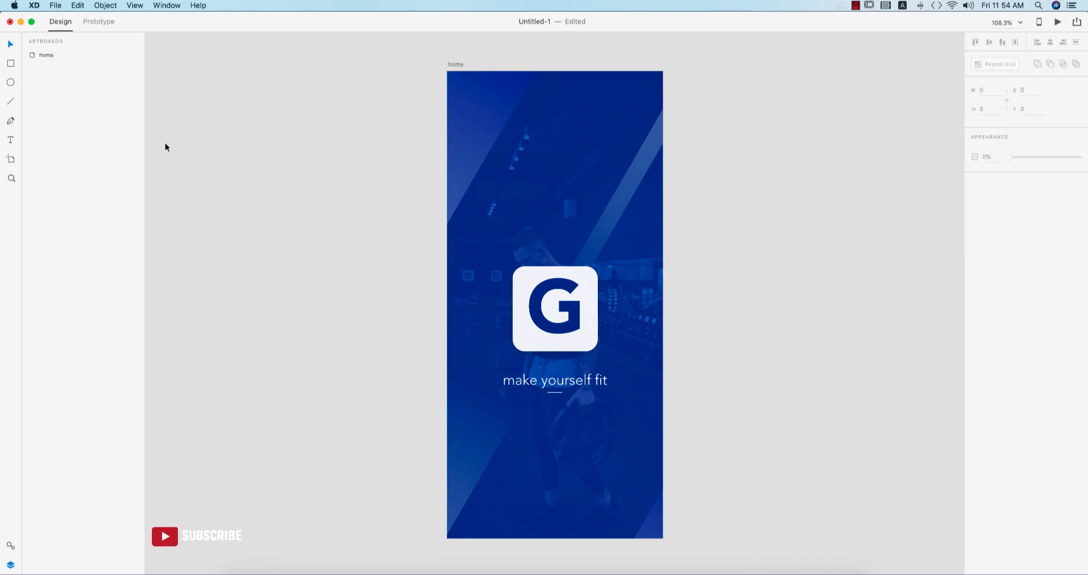
Draw a rectangle about 171 × 42 near the lower edge of the home artboard and remove its fill
{"action": "left_click", "coordinate": [11, 64]}
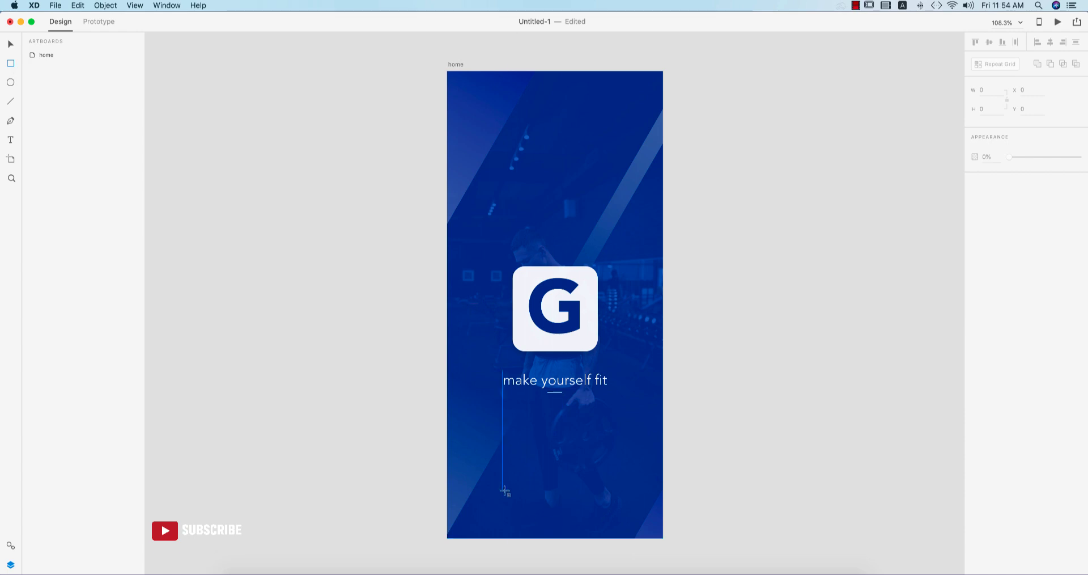
{"action": "left_click_drag", "start_coordinate": [510, 492], "coordinate": [607, 516]}
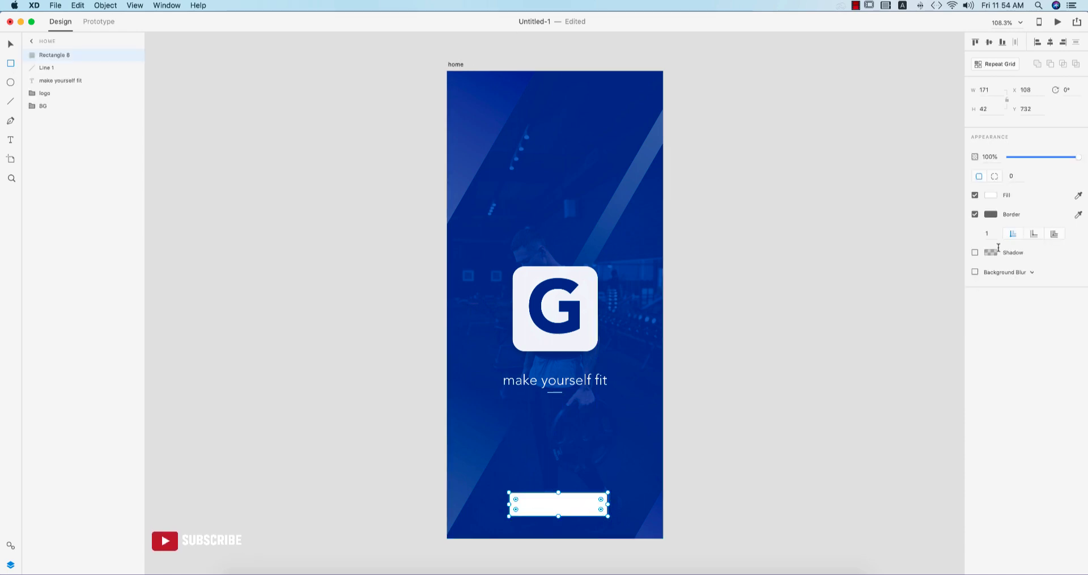
{"action": "left_click", "coordinate": [976, 196]}
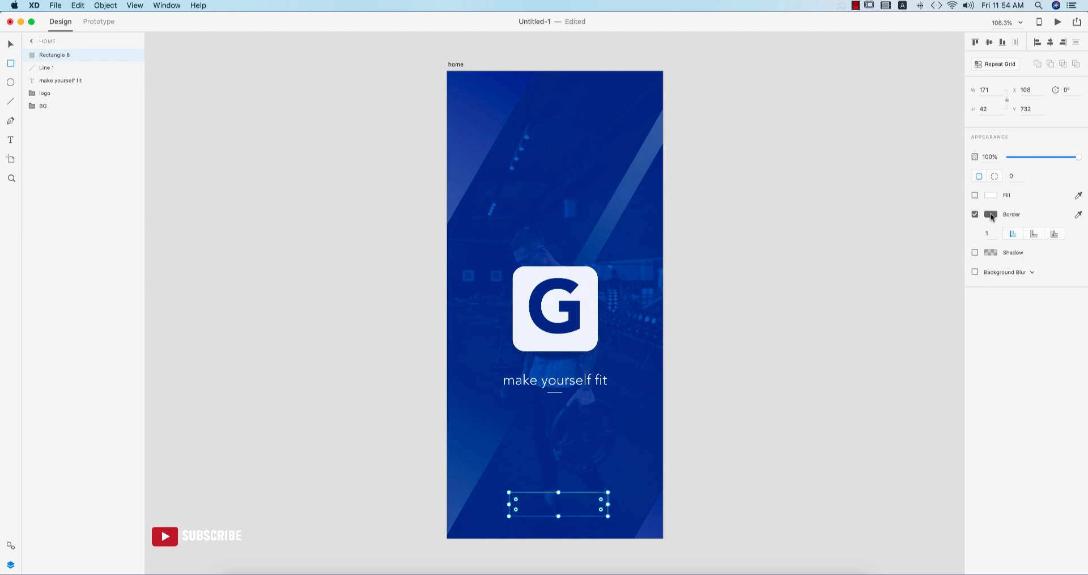
Give the unfilled rectangle a white border (#FFFFFF) and round its corners to a radius of 21
{"action": "left_click", "coordinate": [991, 214]}
{"action": "left_click_drag", "start_coordinate": [877, 172], "coordinate": [696, 156]}
{"action": "key", "text": "v"}
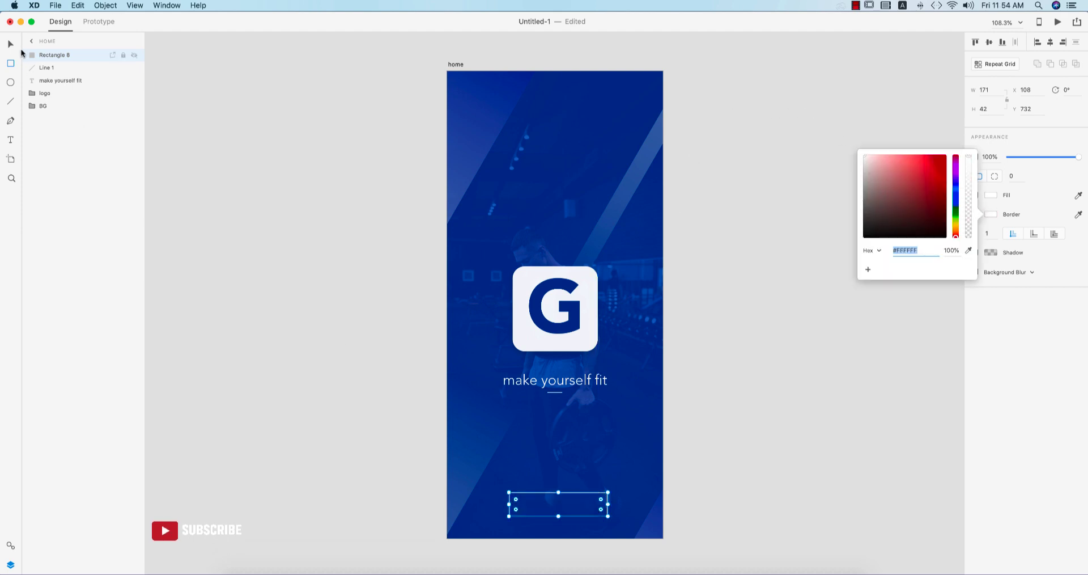
{"action": "key", "text": "Escape"}
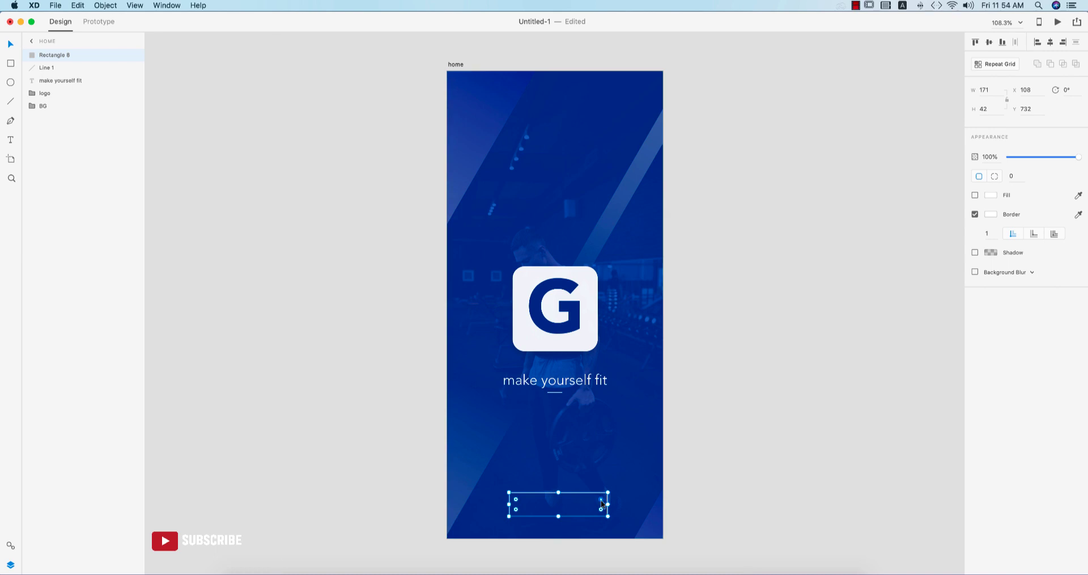
{"action": "scroll", "coordinate": [572, 516], "scroll_direction": "up", "scroll_amount": 5}
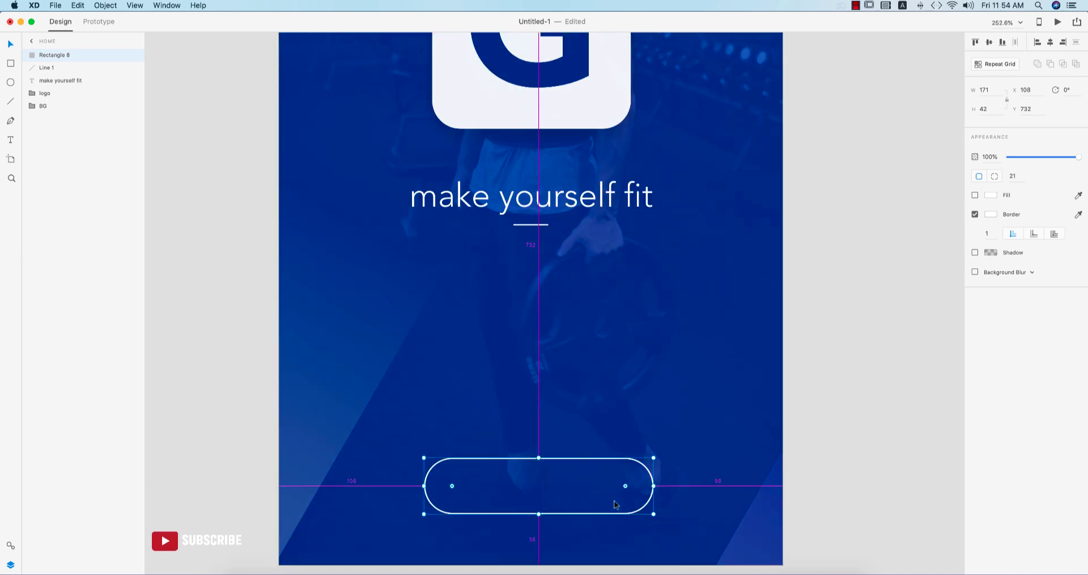
{"action": "left_click", "coordinate": [863, 372]}
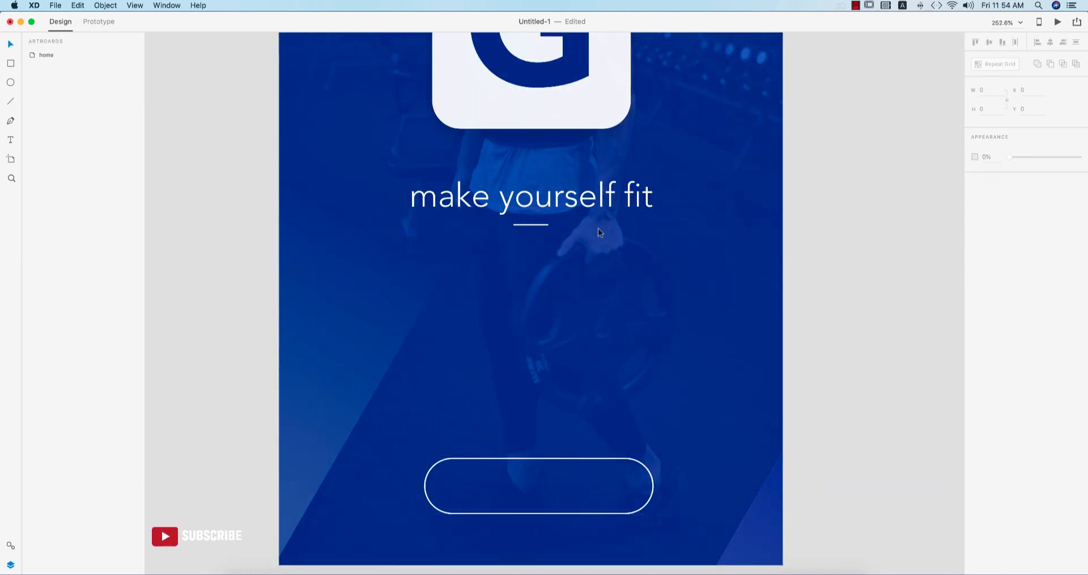
Duplicate the tagline text and place the copy in the middle of the rounded rectangle
{"action": "left_click", "coordinate": [604, 206]}
{"action": "key", "text": "alt"}
{"action": "left_click_drag", "start_coordinate": [605, 205], "coordinate": [612, 495]}
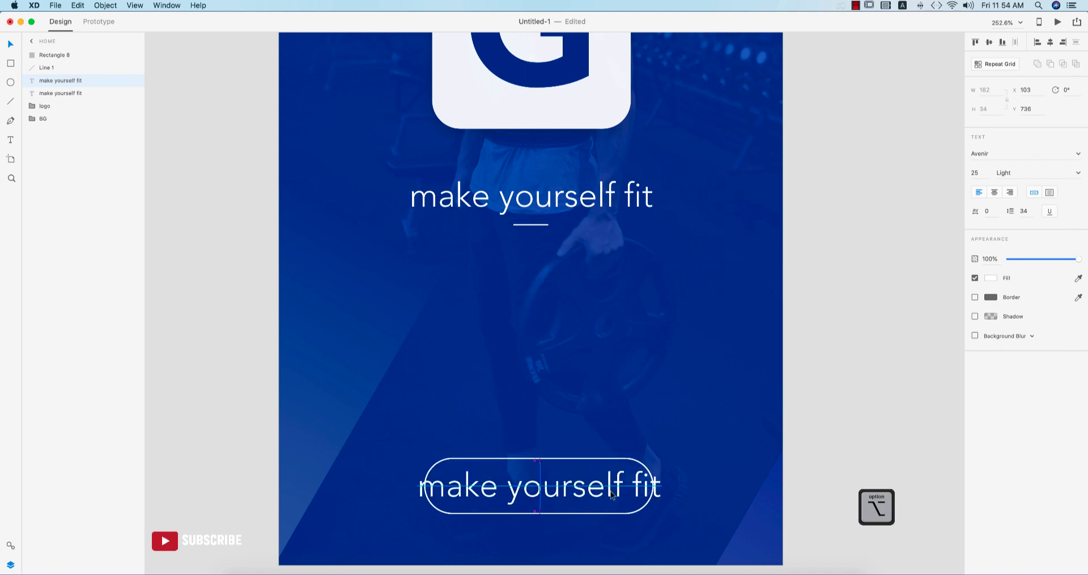
Change the duplicated text on the rounded rectangle to "log in" in lowercase
{"action": "double_click", "coordinate": [593, 491]}
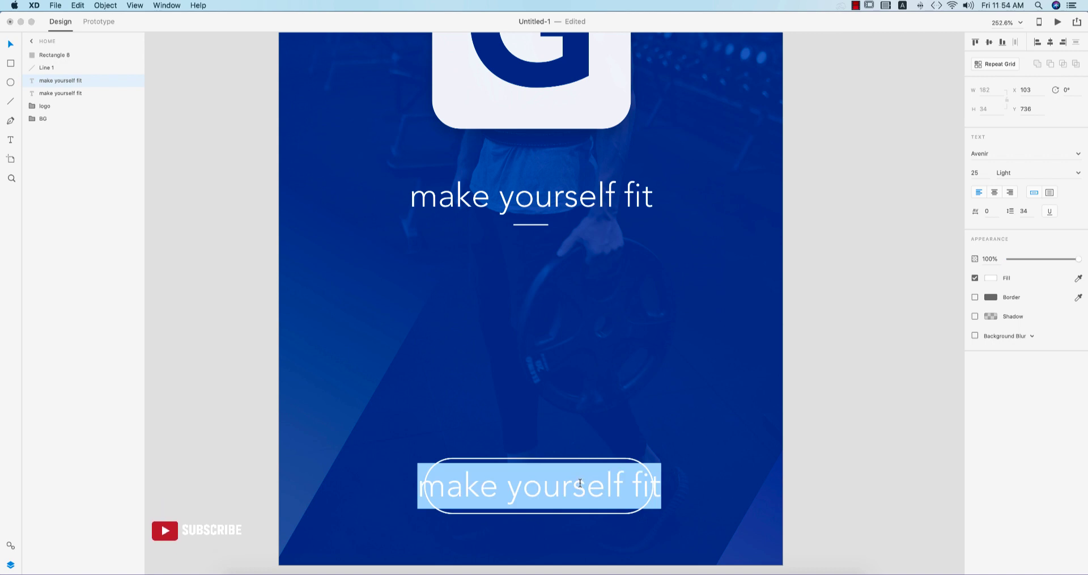
{"action": "type", "text": "Su"}
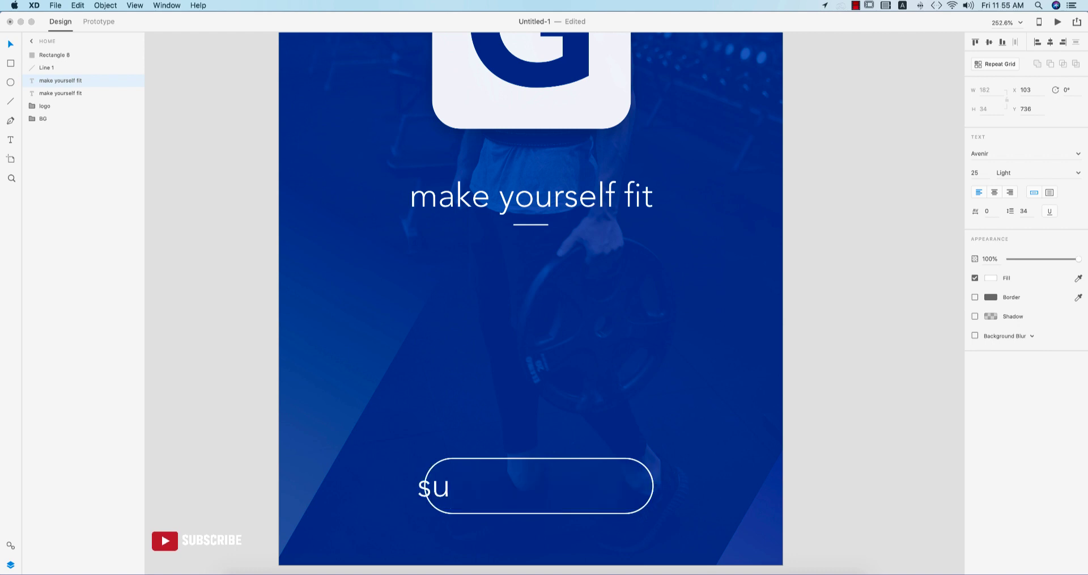
{"action": "type", "text": "ign"}
{"action": "key", "text": "BackSpace"}
{"action": "type", "text": "Lo"}
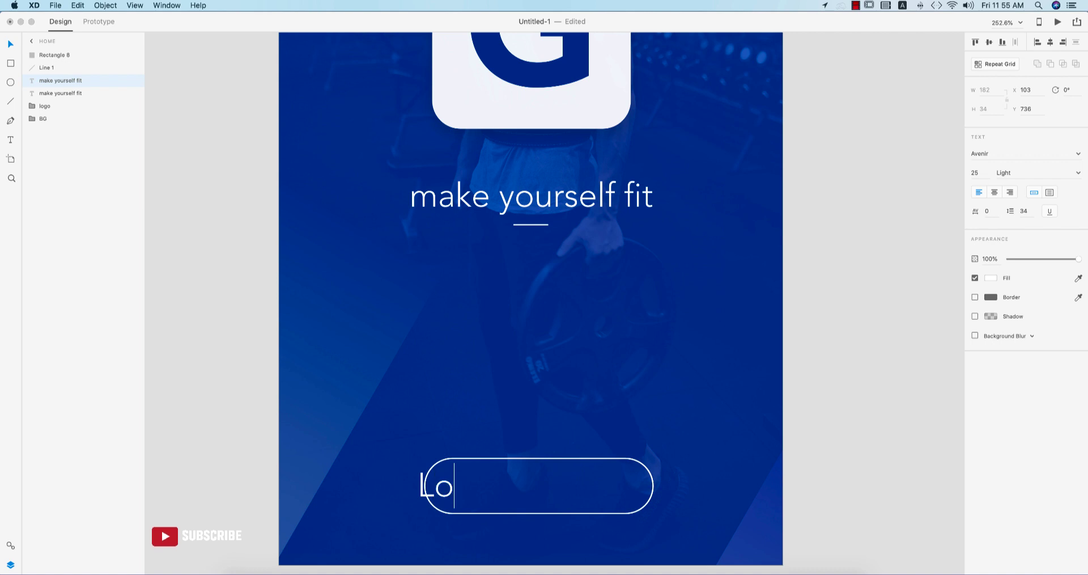
{"action": "type", "text": "g in"}
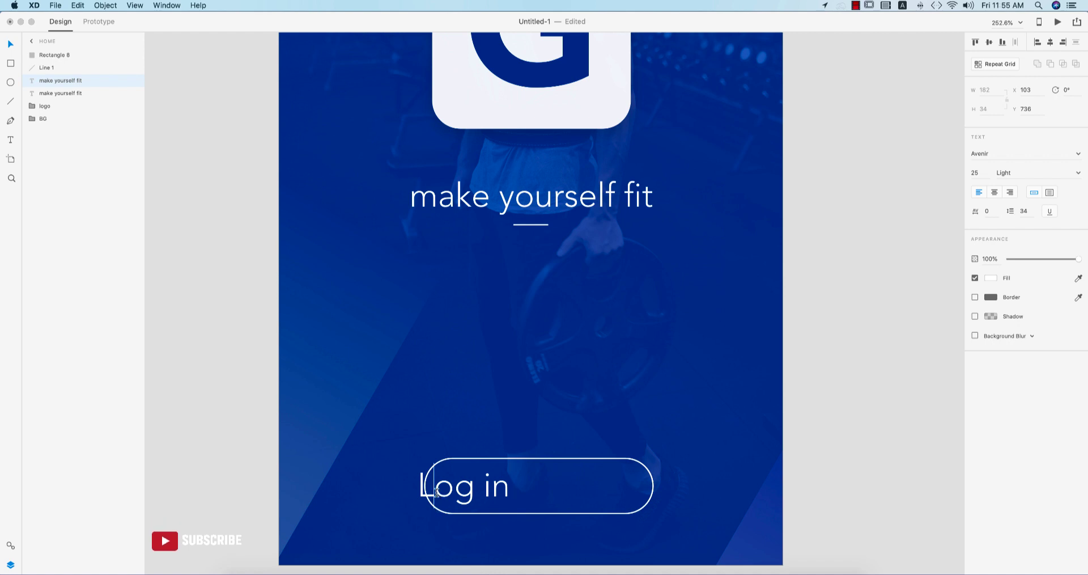
{"action": "left_click_drag", "start_coordinate": [437, 492], "coordinate": [390, 492]}
{"action": "type", "text": "l"}
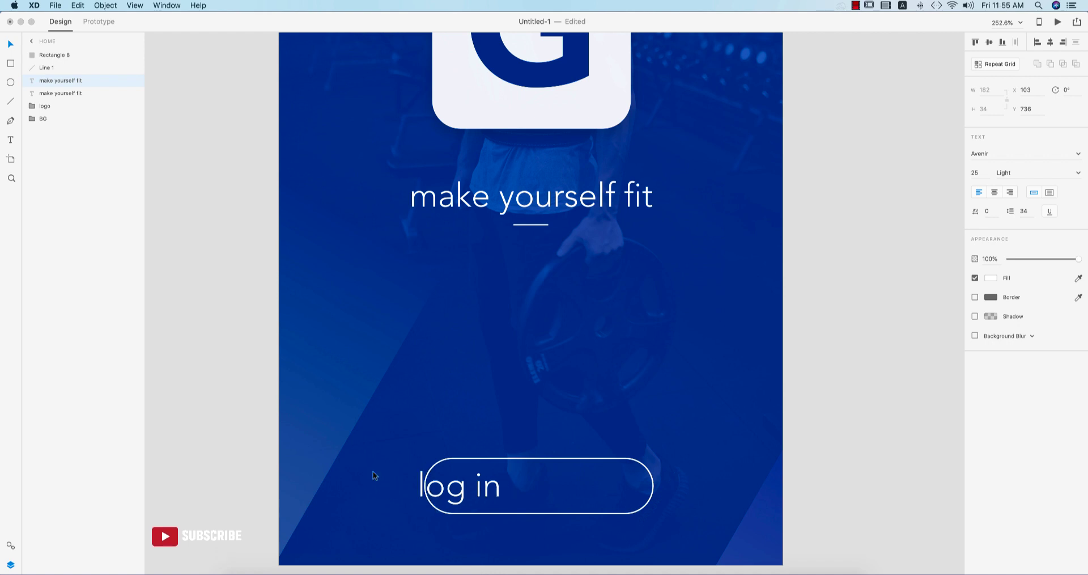
{"action": "left_click", "coordinate": [11, 48]}
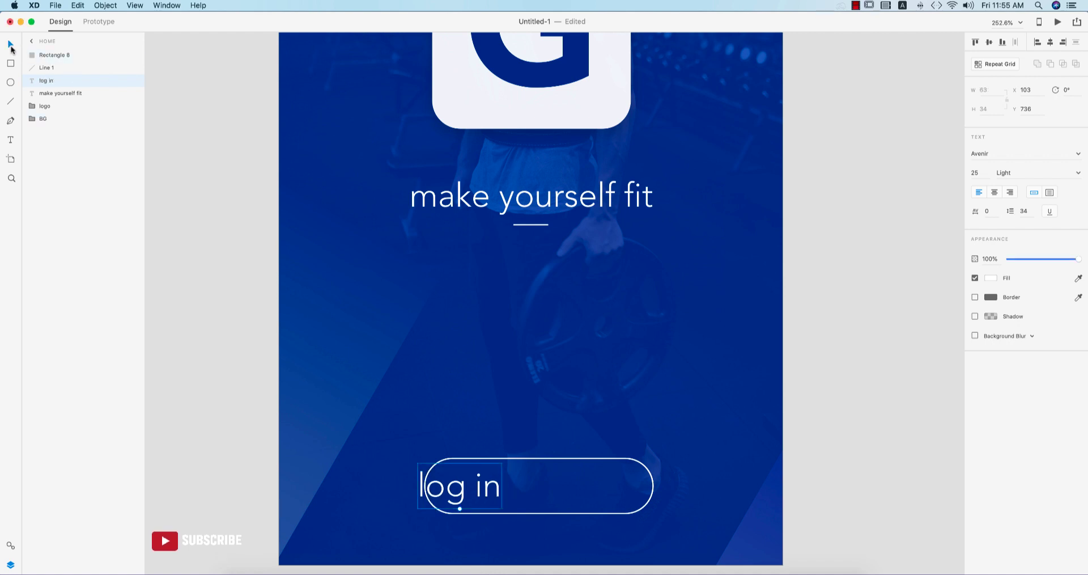
Center the "log in" text horizontally with the rounded rectangle around it
{"action": "left_click", "coordinate": [611, 461], "text": "shift"}
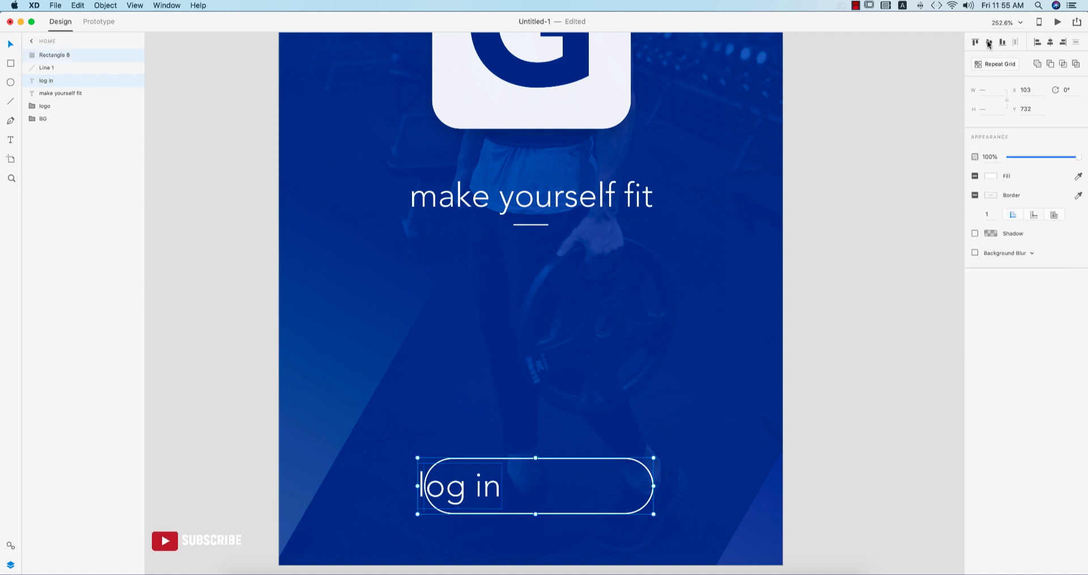
{"action": "left_click", "coordinate": [1051, 44]}
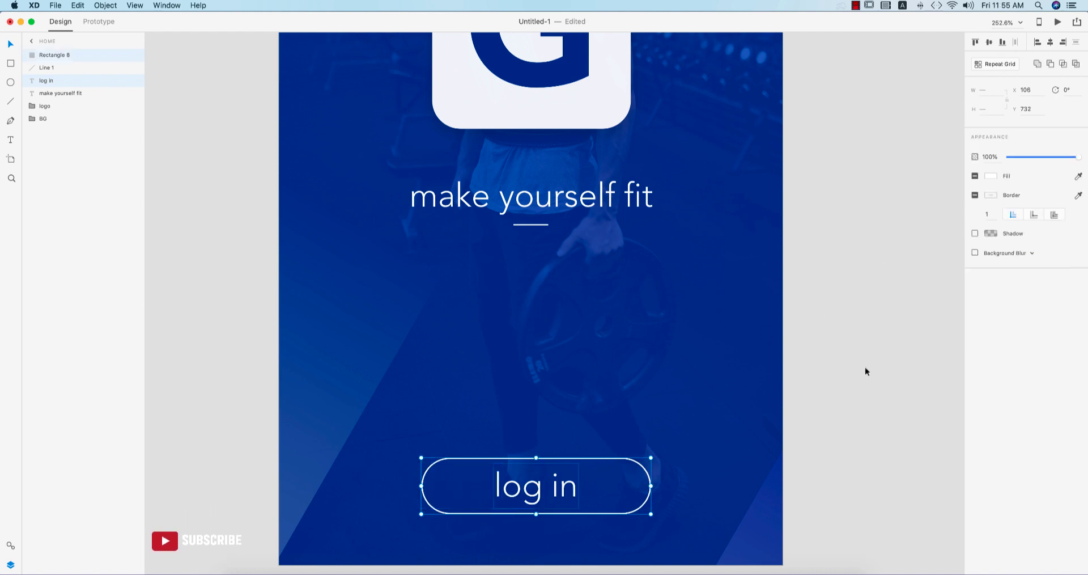
{"action": "key", "text": "Escape"}
{"action": "key", "text": "super+0"}
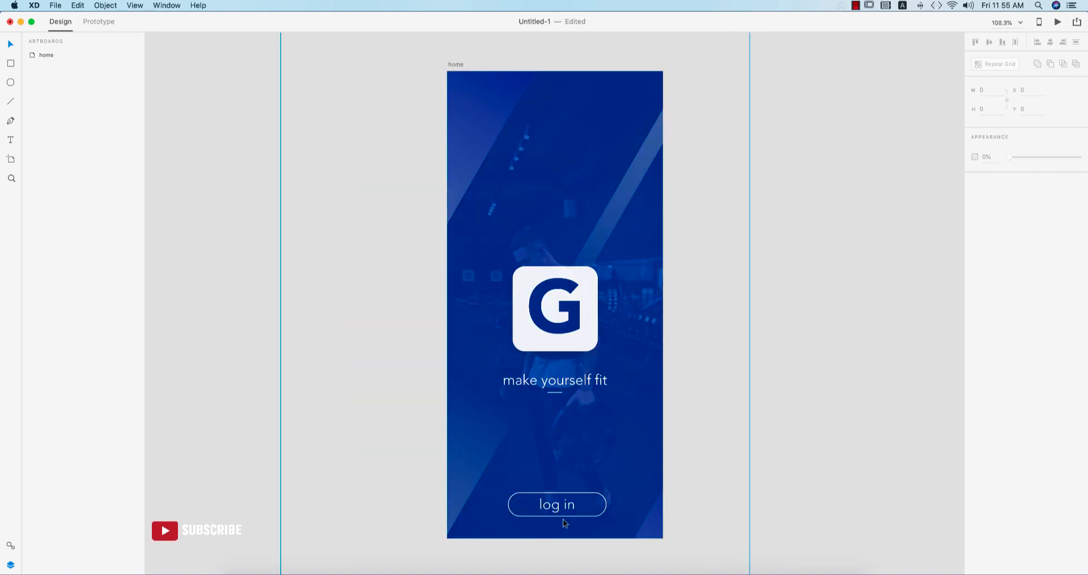
Shrink the rounded rectangle around "log in" from its center to about 139 × 34
{"action": "scroll", "coordinate": [563, 514], "scroll_direction": "up", "scroll_amount": 5}
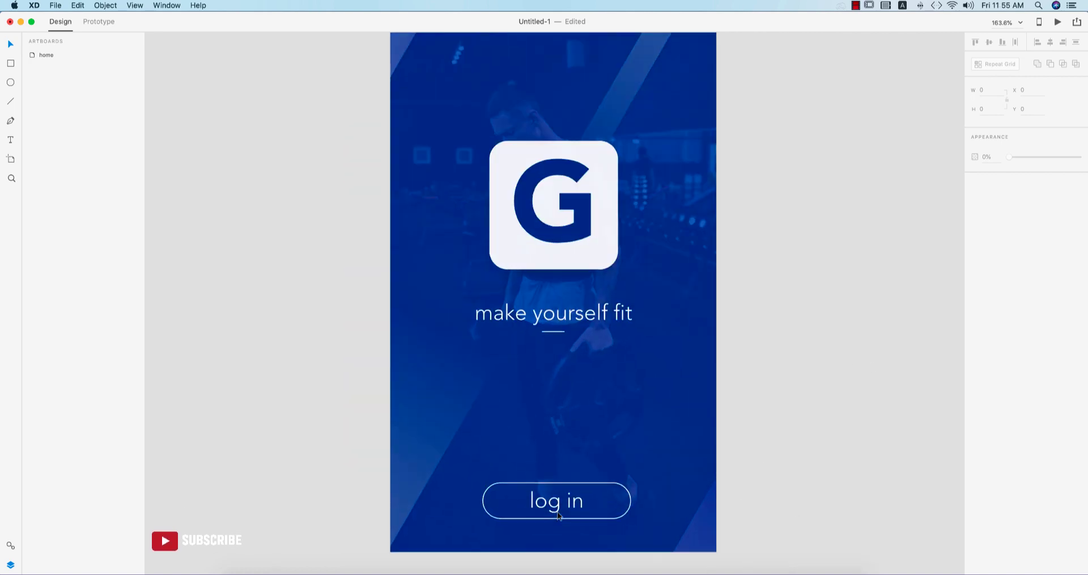
{"action": "left_click", "coordinate": [567, 497]}
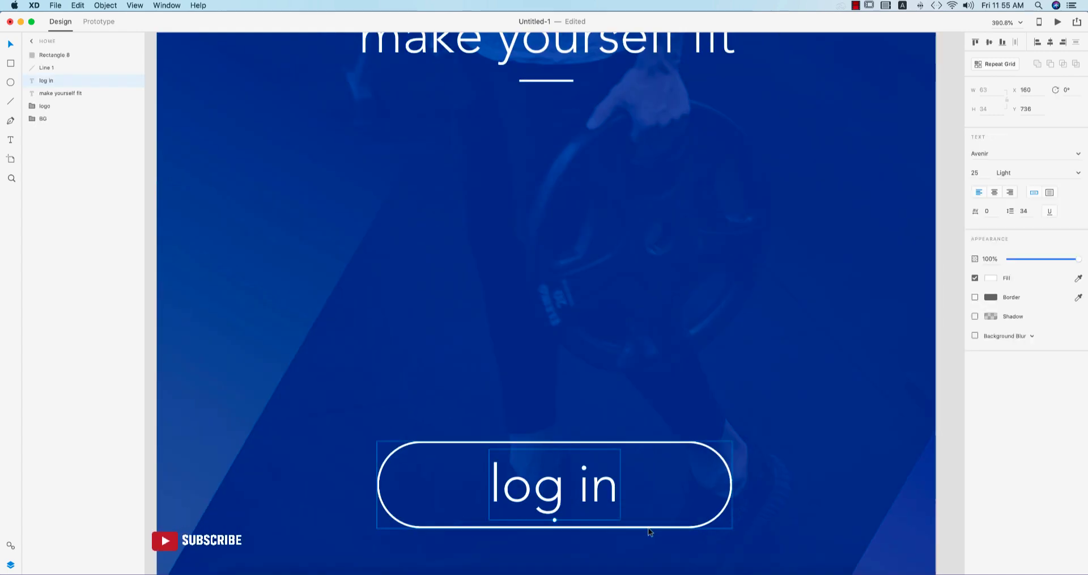
{"action": "left_click", "coordinate": [724, 525]}
{"action": "left_click_drag", "start_coordinate": [731, 528], "coordinate": [699, 519]}
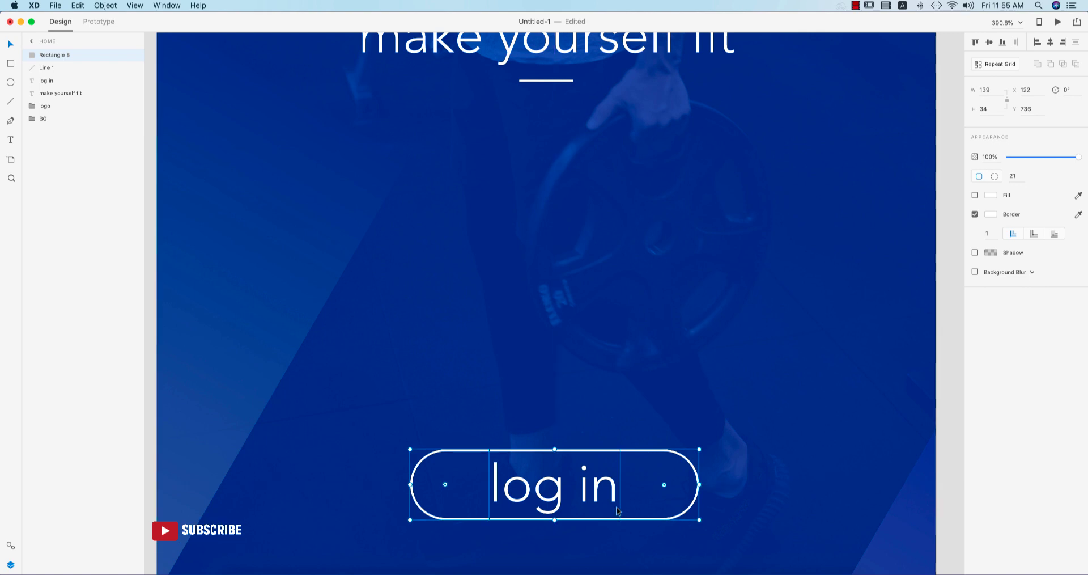
{"action": "left_click", "coordinate": [80, 299]}
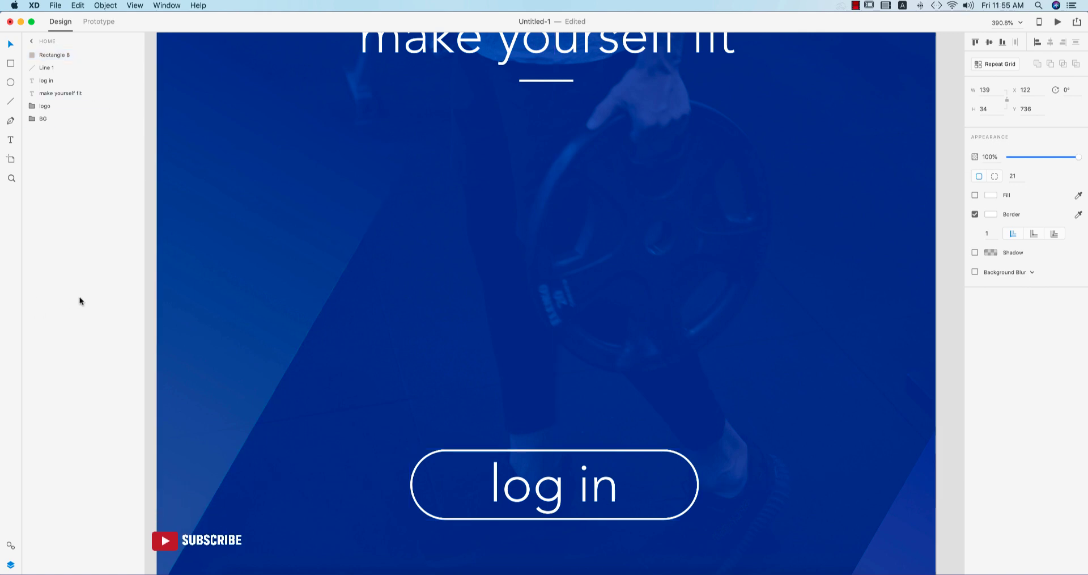
Compare the text size and placement of the "log in" label with the tagline
{"action": "left_click", "coordinate": [554, 513]}
{"action": "left_click", "coordinate": [696, 495], "text": "shift"}
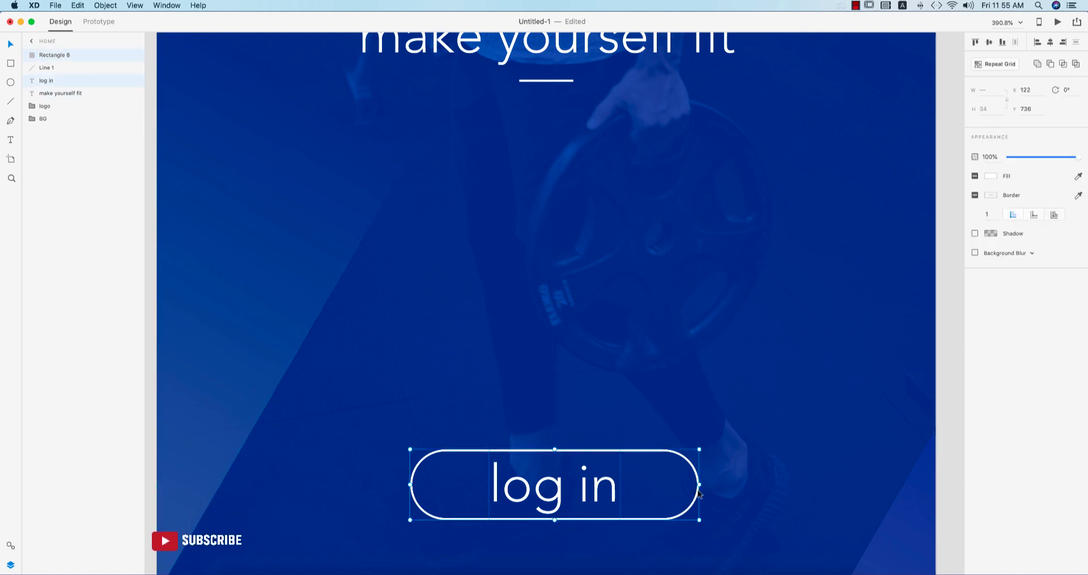
{"action": "left_click", "coordinate": [943, 333]}
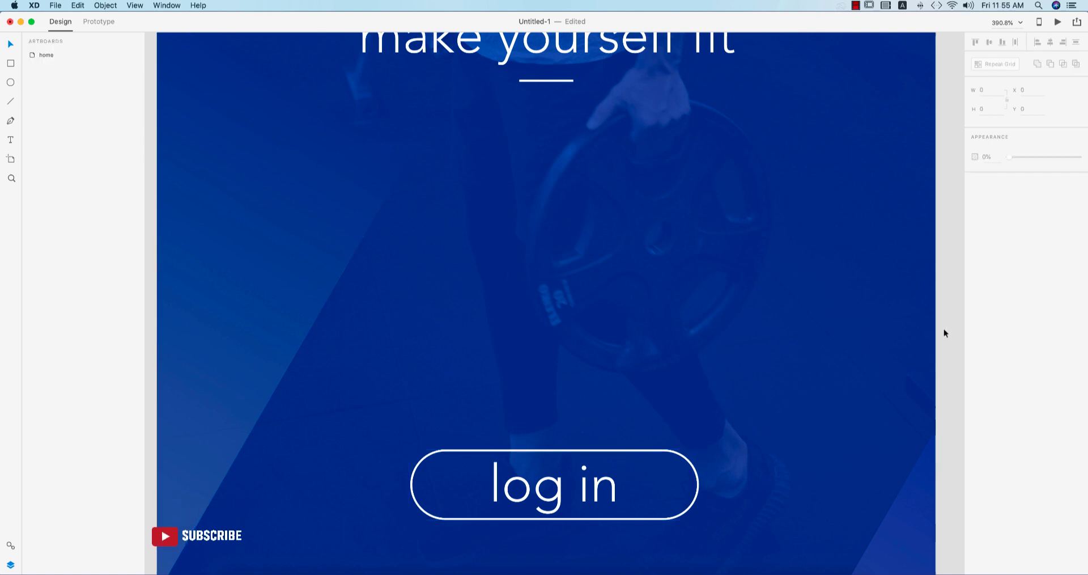
{"action": "left_click", "coordinate": [598, 484]}
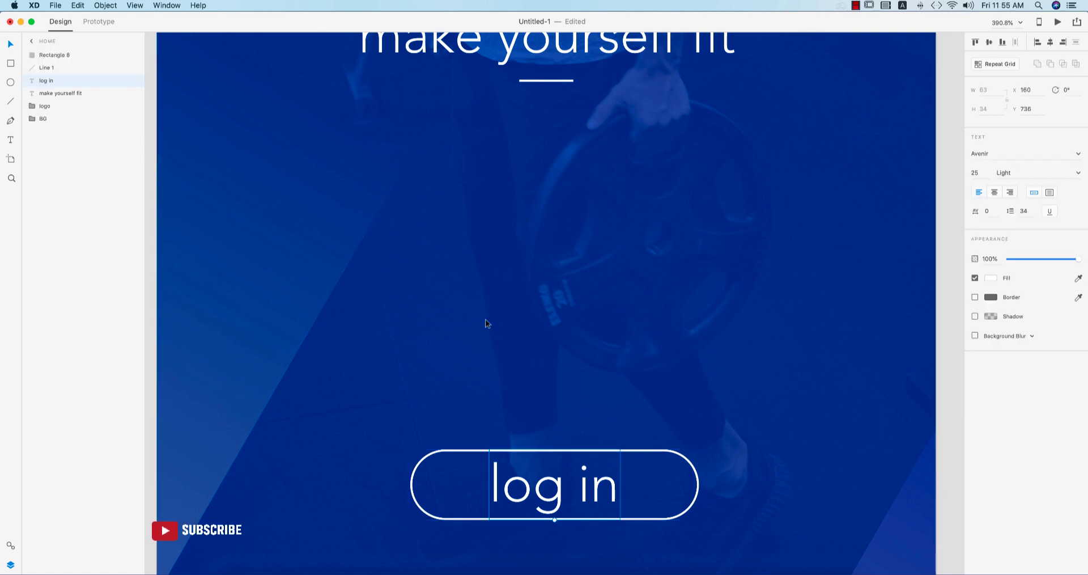
{"action": "scroll", "coordinate": [521, 343], "scroll_direction": "up", "scroll_amount": 5}
{"action": "left_click", "coordinate": [635, 125]}
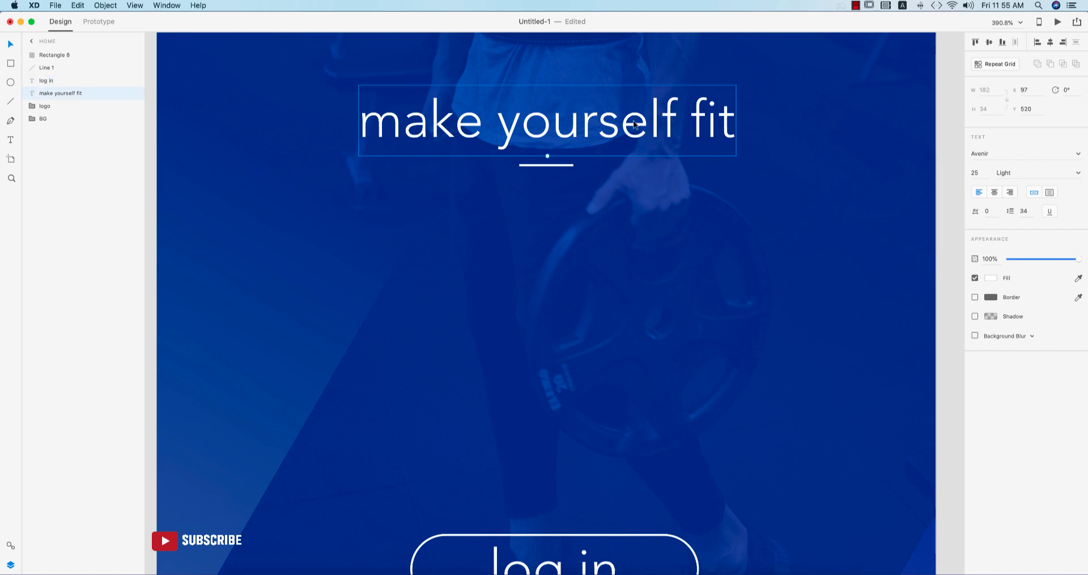
{"action": "scroll", "coordinate": [701, 542], "scroll_direction": "down", "scroll_amount": 2}
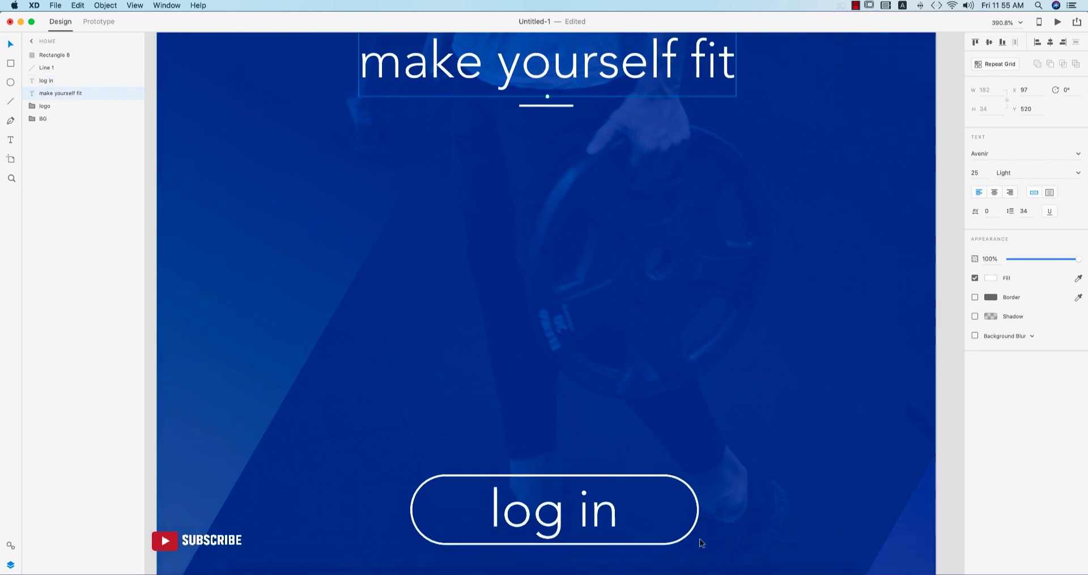
{"action": "scroll", "coordinate": [702, 542], "scroll_direction": "up", "scroll_amount": 1}
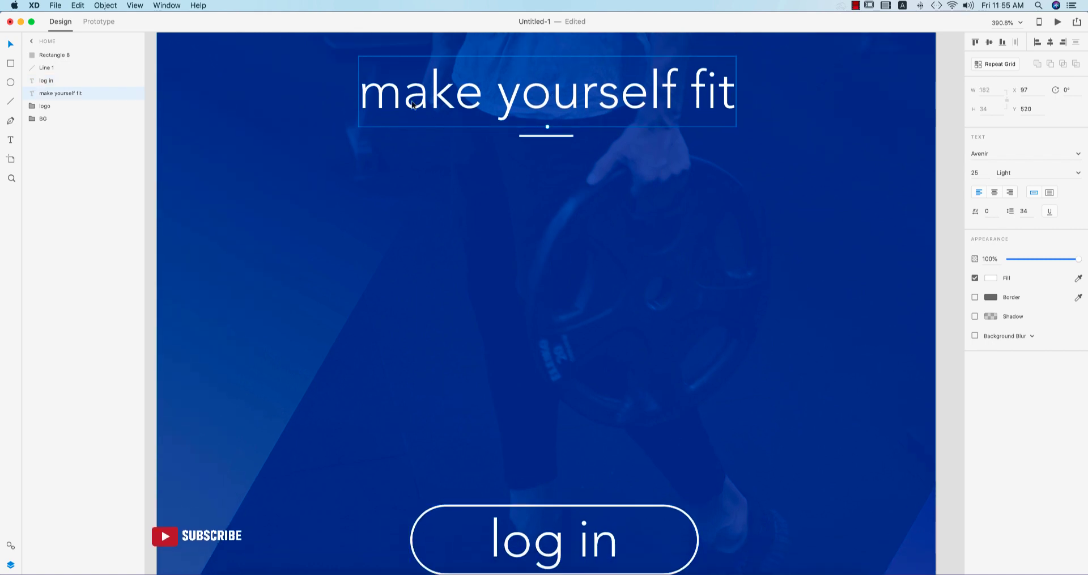
{"action": "scroll", "coordinate": [545, 505], "scroll_direction": "down", "scroll_amount": 1}
Set the font size of the "log in" text to 20
{"action": "left_click", "coordinate": [556, 510]}
{"action": "double_click", "coordinate": [549, 508]}
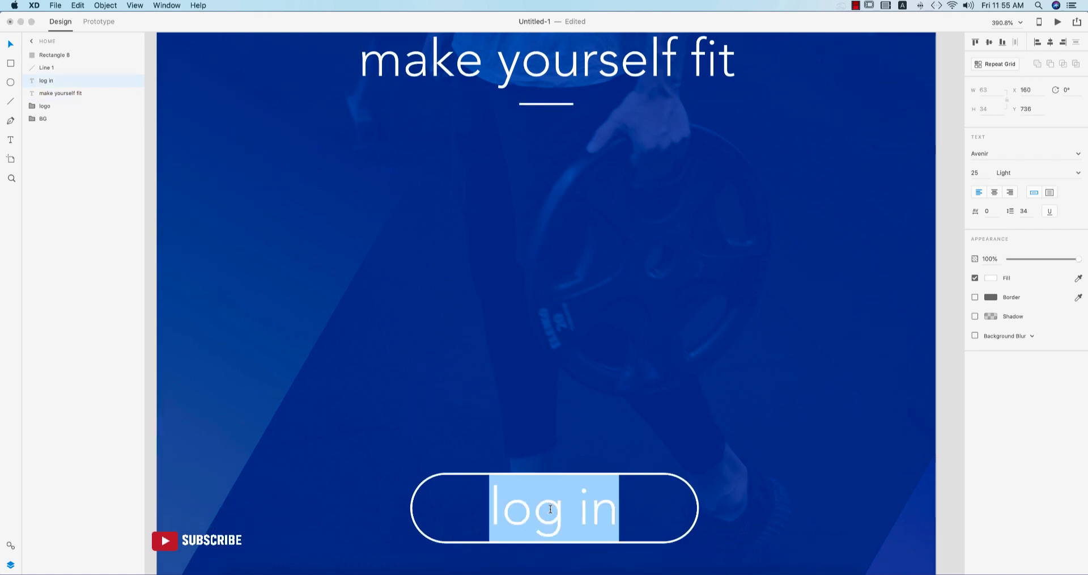
{"action": "left_click", "coordinate": [976, 172]}
{"action": "type", "text": "20"}
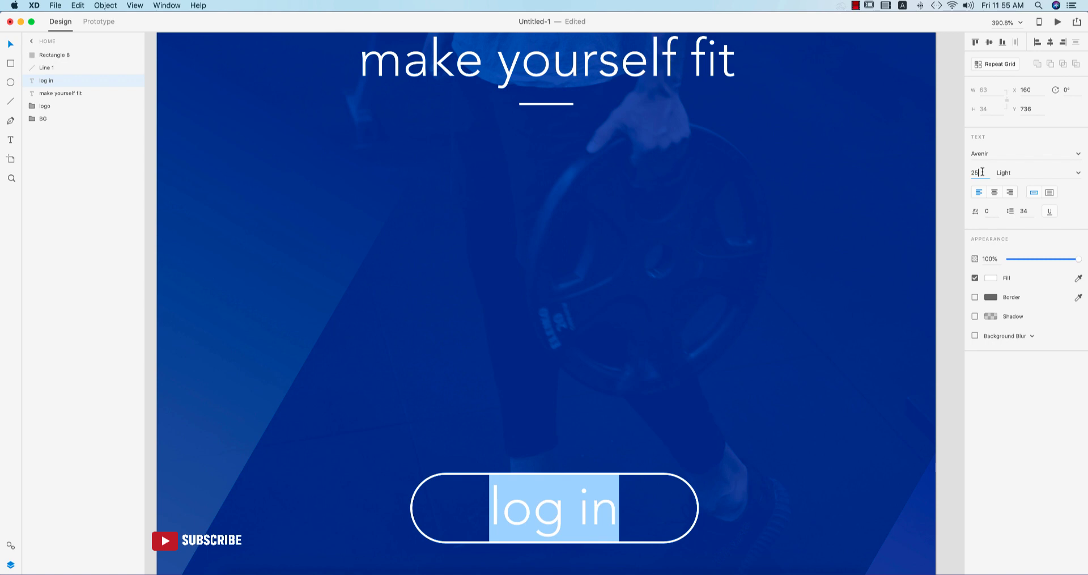
{"action": "key", "text": "Return"}
Center the "log in" text vertically and horizontally with its rounded rectangle
{"action": "left_click", "coordinate": [646, 479], "text": "shift"}
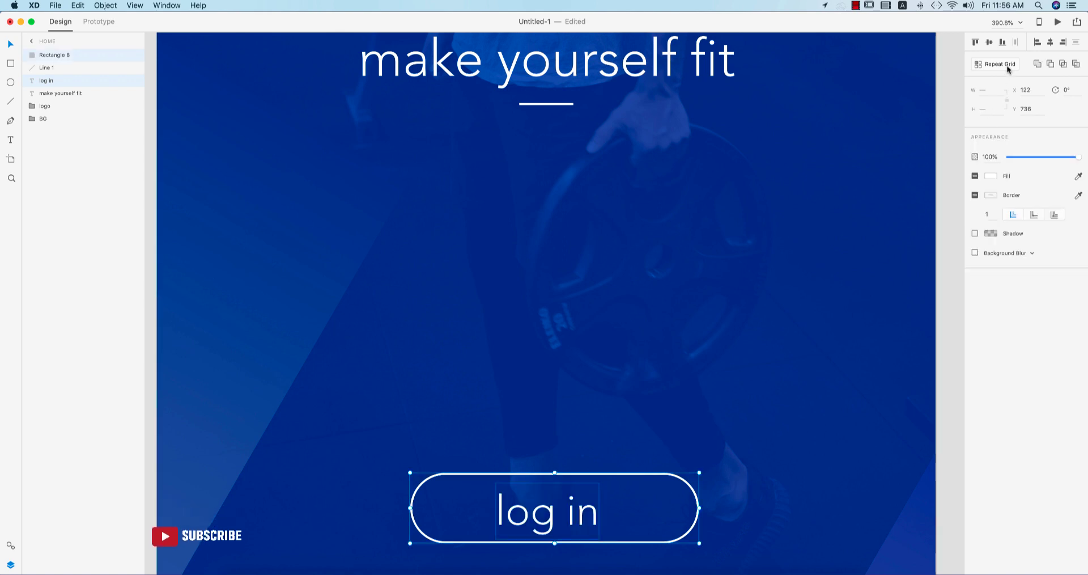
{"action": "left_click", "coordinate": [990, 43]}
{"action": "left_click", "coordinate": [1051, 43]}
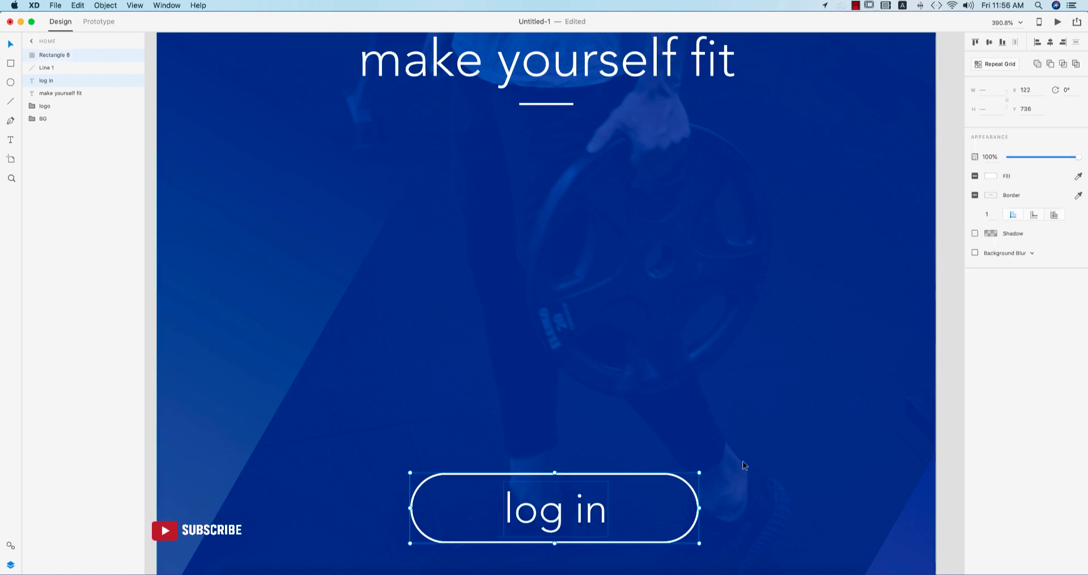
Group the "log in" text with its rounded rectangle and name the group "login"
{"action": "key", "text": "cmd+g"}
{"action": "double_click", "coordinate": [53, 56]}
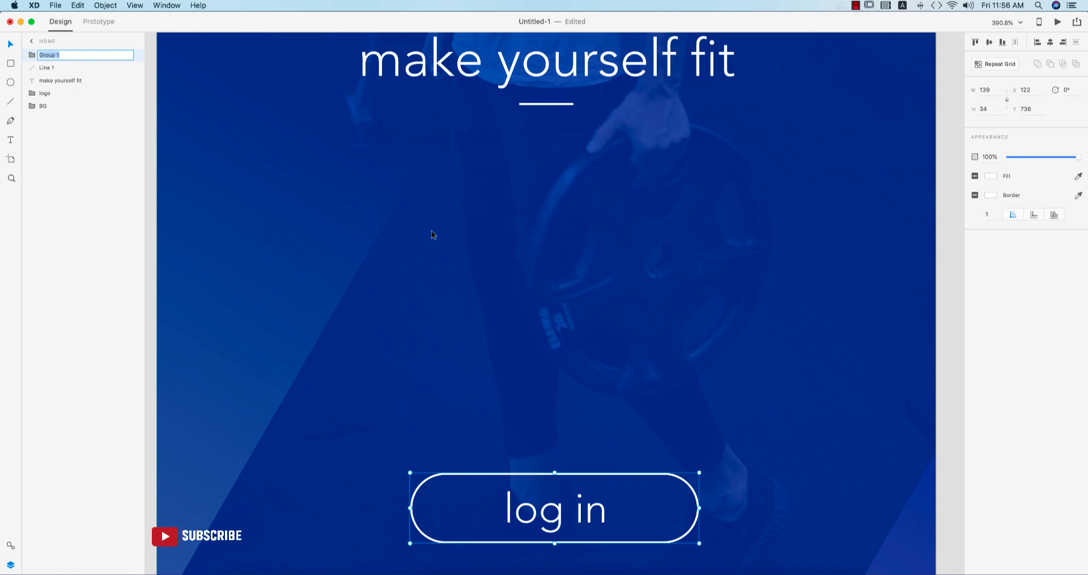
{"action": "type", "text": "login"}
{"action": "key", "text": "Return"}
Draw a circle about 16 × 16 near the upper right corner of the home artboard
{"action": "key", "text": "super+0"}
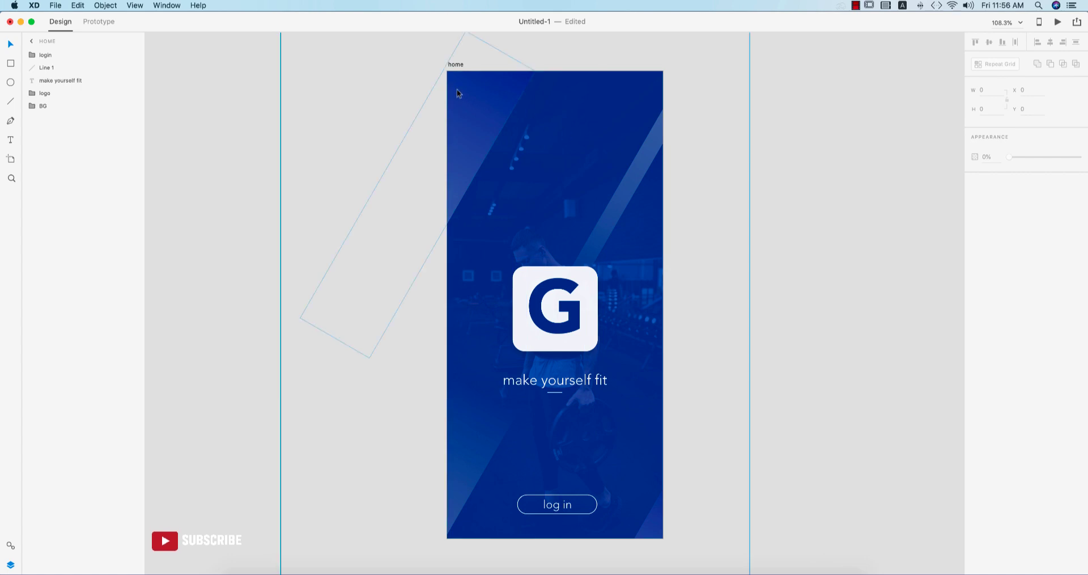
{"action": "scroll", "coordinate": [624, 83], "scroll_direction": "up", "scroll_amount": 5}
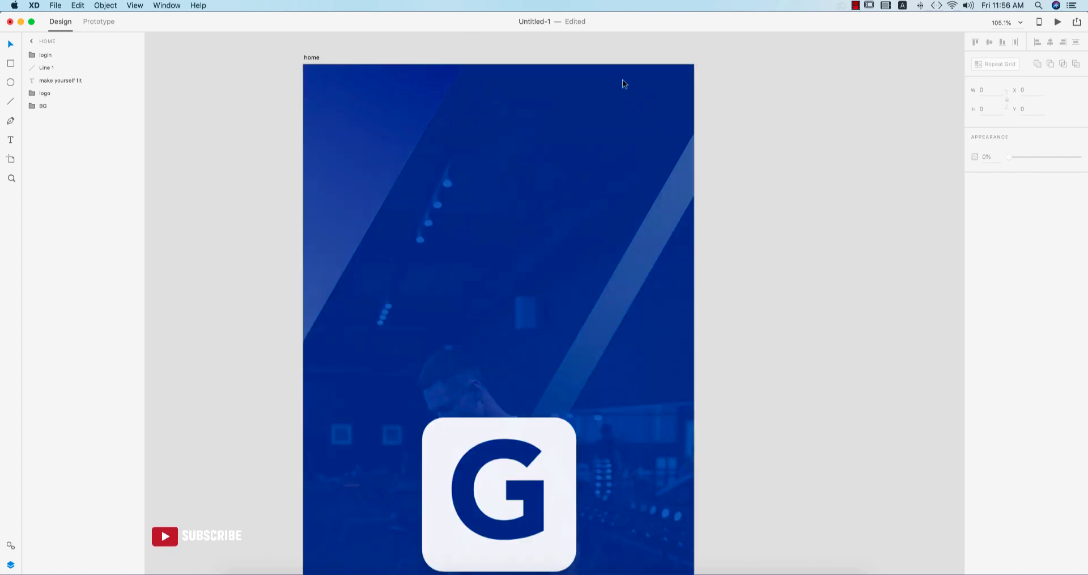
{"action": "scroll", "coordinate": [620, 79], "scroll_direction": "up", "scroll_amount": 3}
{"action": "key", "text": "e"}
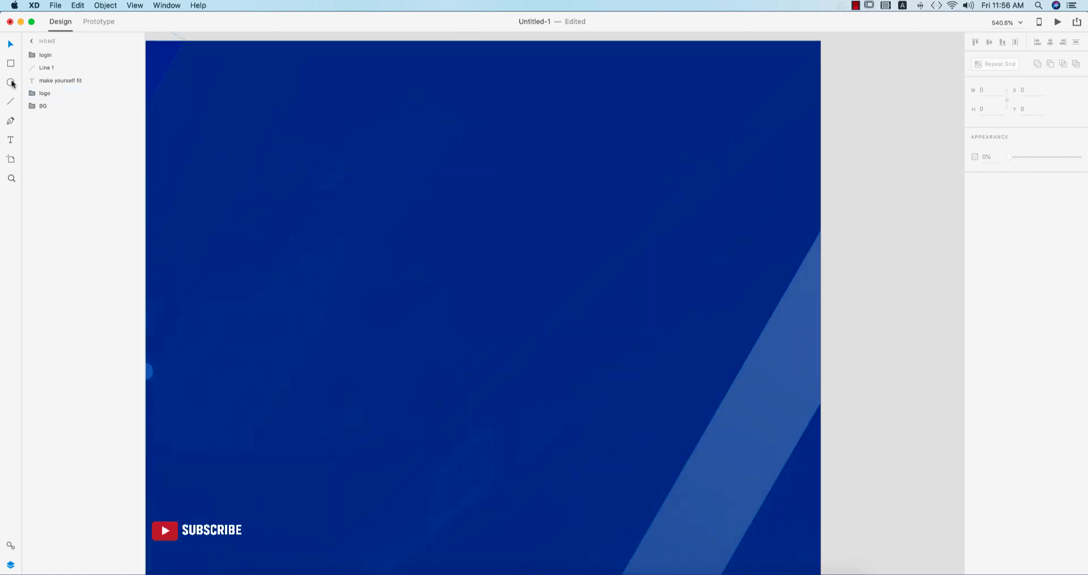
{"action": "left_click_drag", "start_coordinate": [562, 92], "coordinate": [608, 200]}
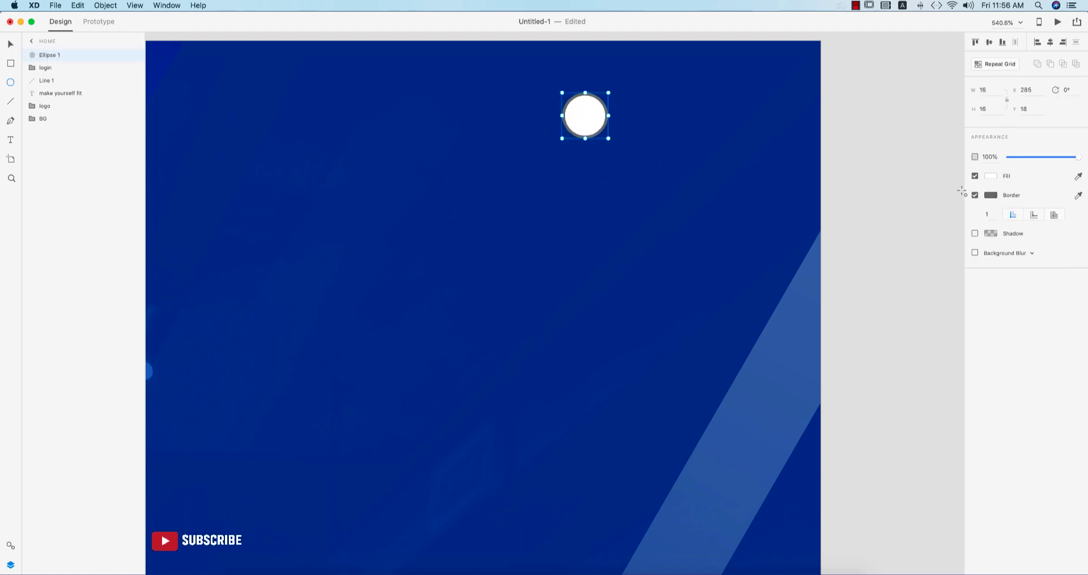
Remove the circle's fill and give it a white border (#FFFFFF)
{"action": "left_click", "coordinate": [975, 176]}
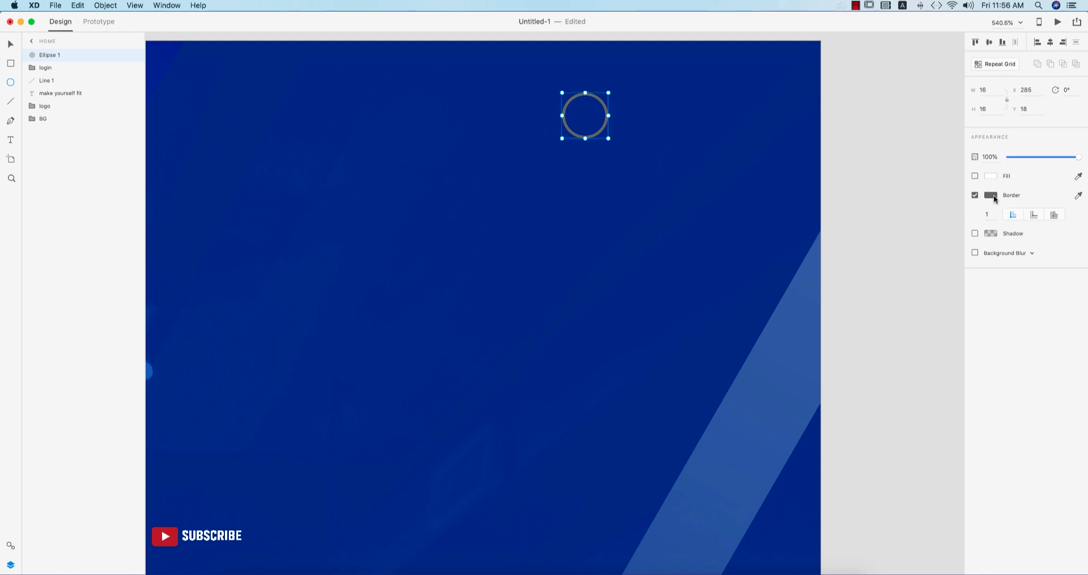
{"action": "left_click", "coordinate": [991, 195]}
{"action": "left_click", "coordinate": [867, 146]}
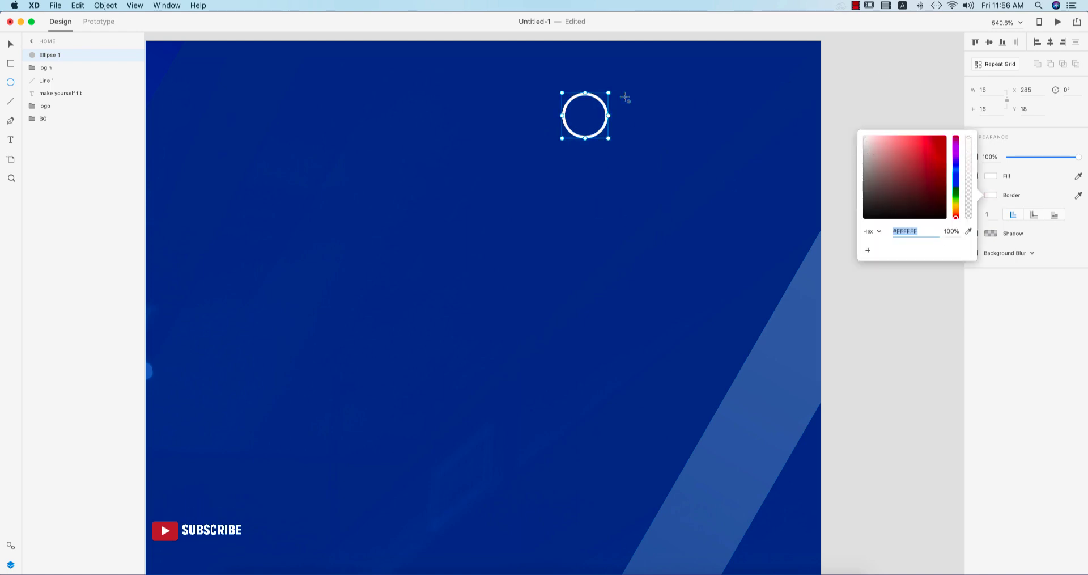
Draw a white diagonal line about 6 × 6 and attach it to the circle's lower right as a magnifier handle
{"action": "left_click", "coordinate": [12, 46]}
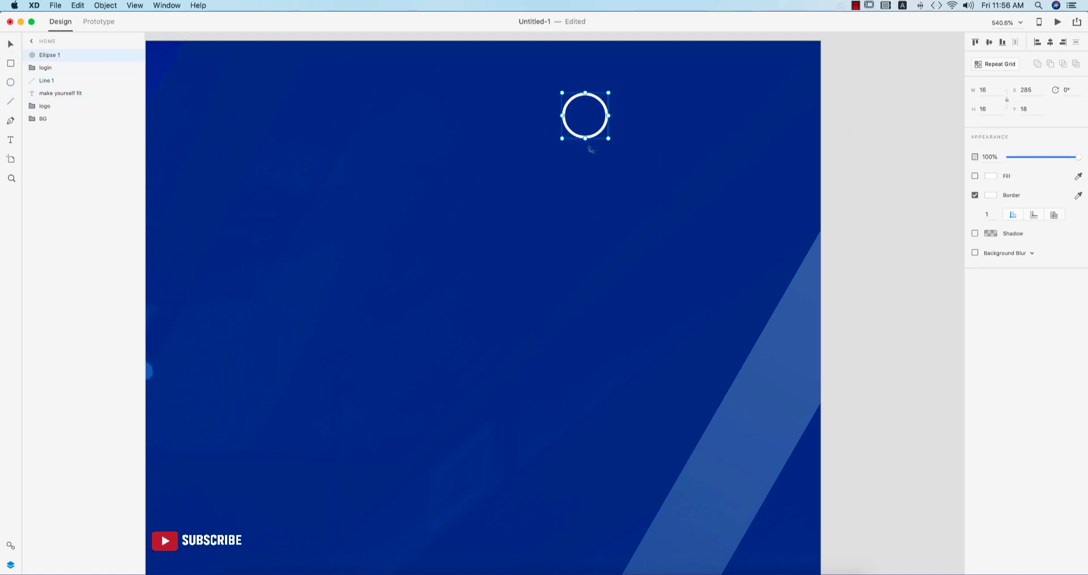
{"action": "mouse_move", "coordinate": [624, 117]}
{"action": "left_mouse_down"}
{"action": "mouse_move", "coordinate": [643, 144]}
{"action": "mouse_move", "coordinate": [642, 134]}
{"action": "left_mouse_up"}
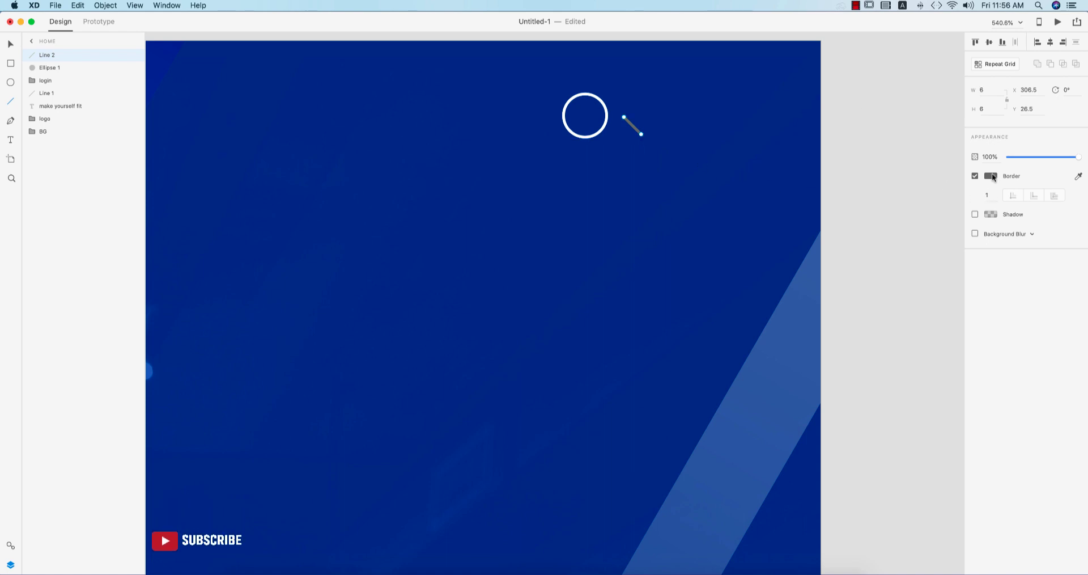
{"action": "left_click", "coordinate": [993, 178]}
{"action": "left_click", "coordinate": [9, 46]}
{"action": "left_click_drag", "start_coordinate": [636, 131], "coordinate": [610, 142]}
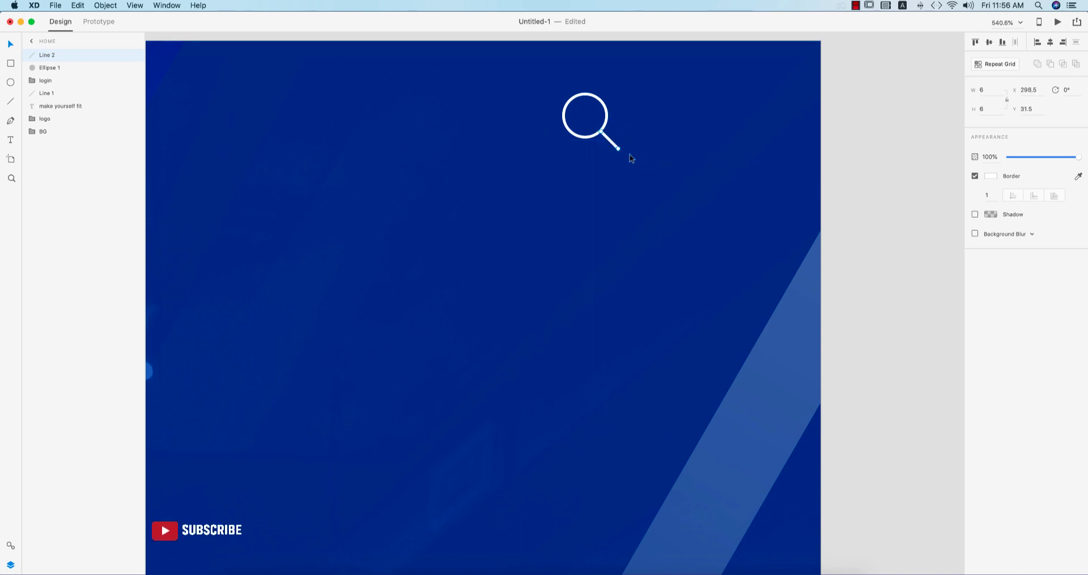
Group the circle and its diagonal handle into one search icon
{"action": "scroll", "coordinate": [619, 143], "scroll_direction": "down", "scroll_amount": 2}
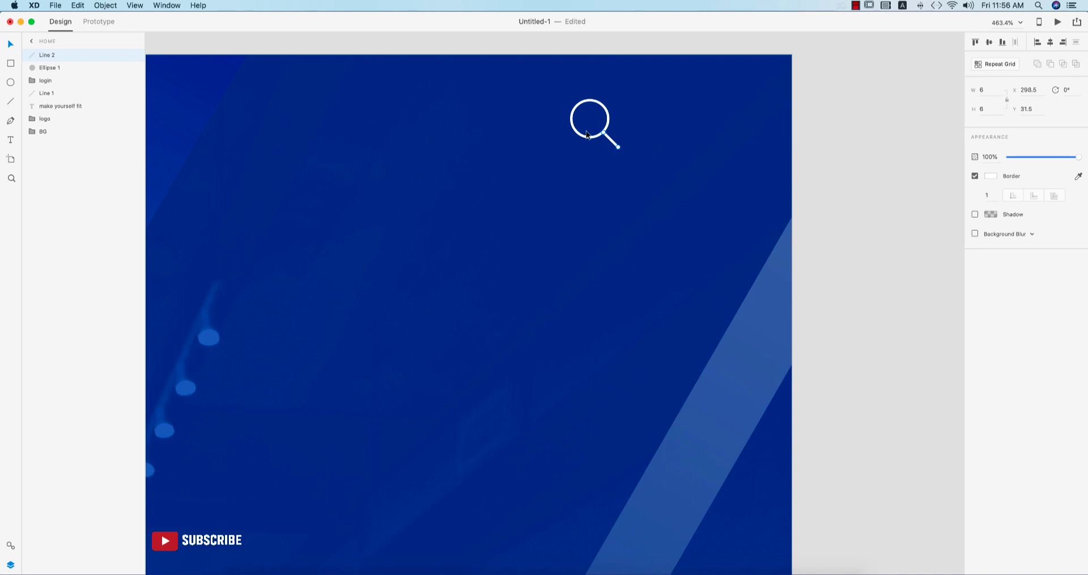
{"action": "left_click", "coordinate": [608, 110], "text": "shift"}
{"action": "key", "text": "super+g"}
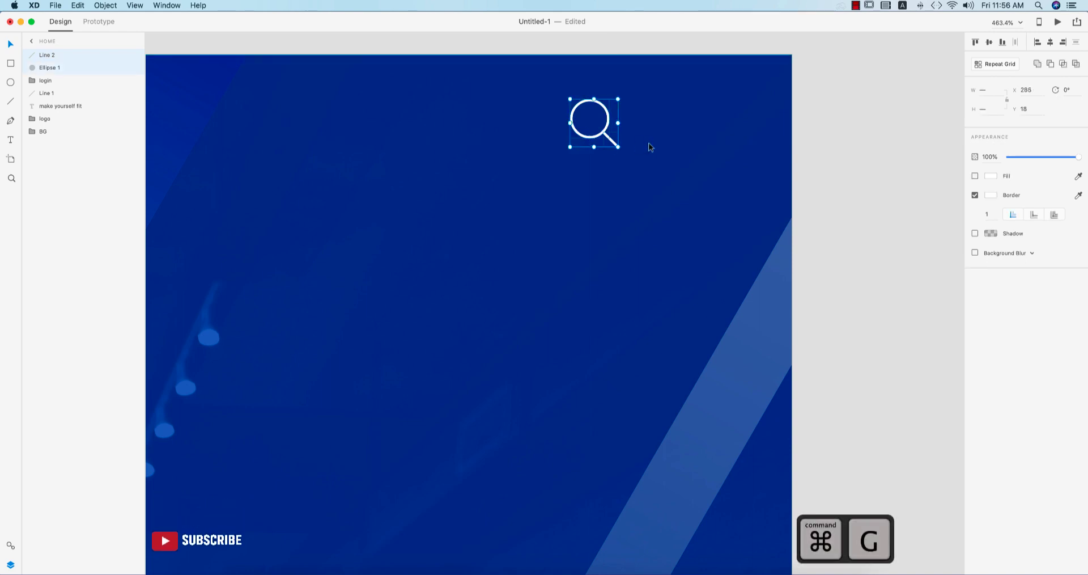
Draw a horizontal line about 17 long to the left of the search icon and make it white
{"action": "left_click_drag", "start_coordinate": [412, 163], "coordinate": [440, 221]}
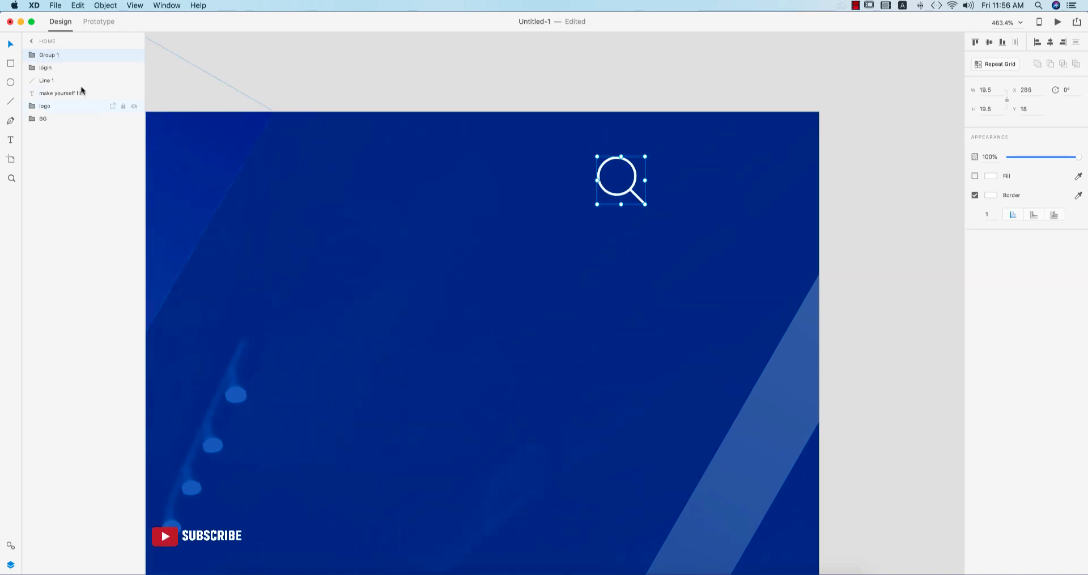
{"action": "left_click_drag", "start_coordinate": [524, 163], "coordinate": [567, 162]}
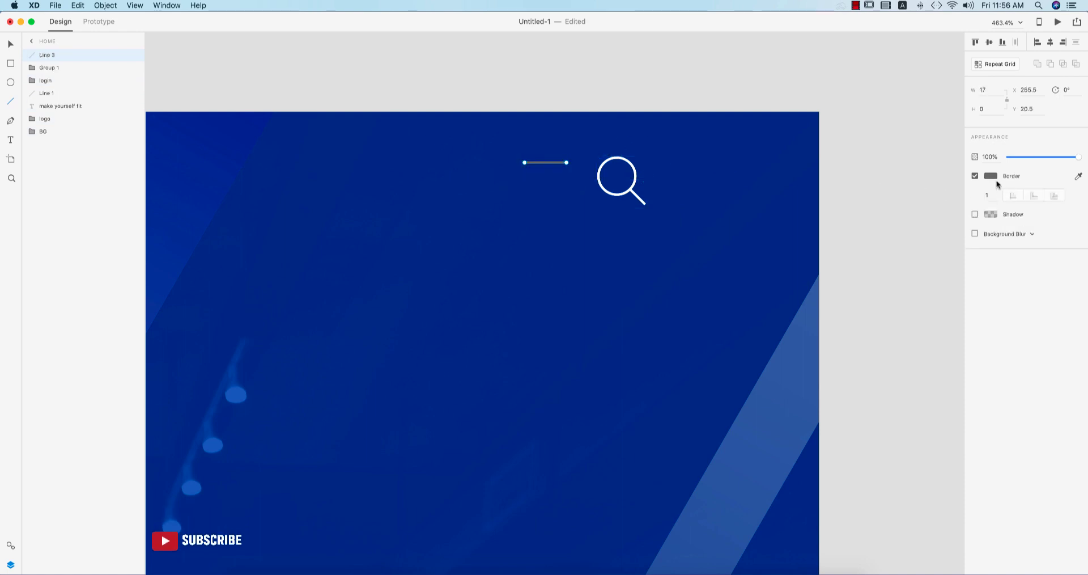
{"action": "left_click", "coordinate": [992, 176]}
{"action": "left_click", "coordinate": [865, 118]}
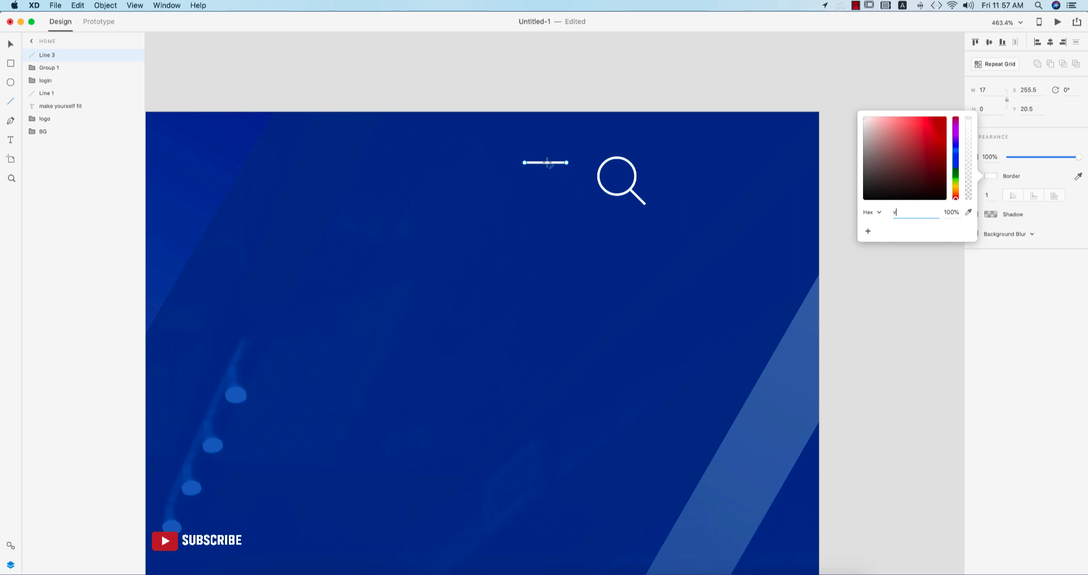
{"action": "left_click", "coordinate": [10, 44]}
Duplicate the horizontal line twice below itself at a spacing of 6 and group the three lines as a menu icon
{"action": "left_click_drag", "start_coordinate": [564, 163], "coordinate": [559, 177]}
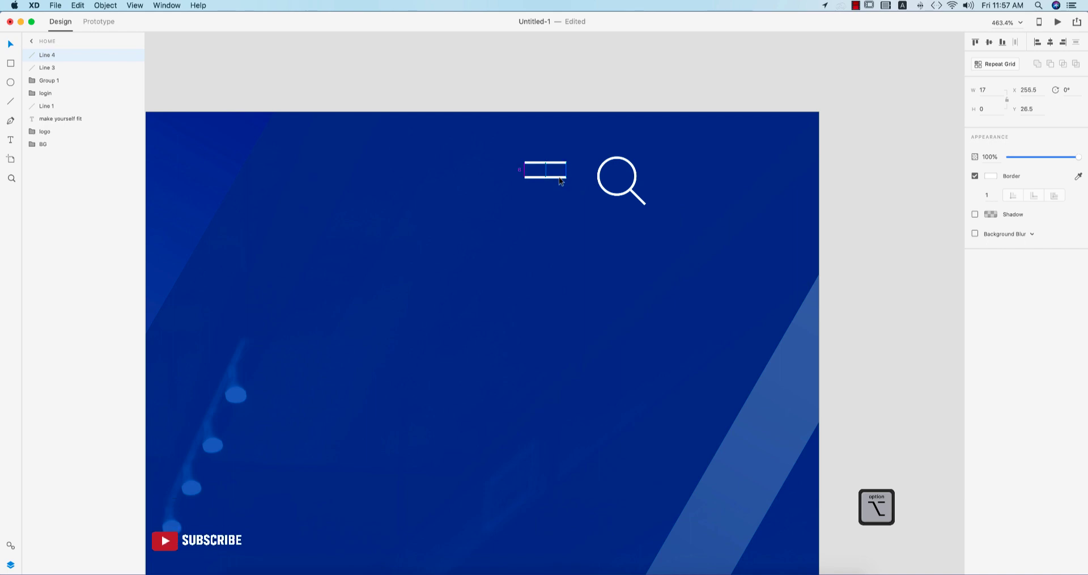
{"action": "left_click_drag", "start_coordinate": [561, 180], "coordinate": [560, 195]}
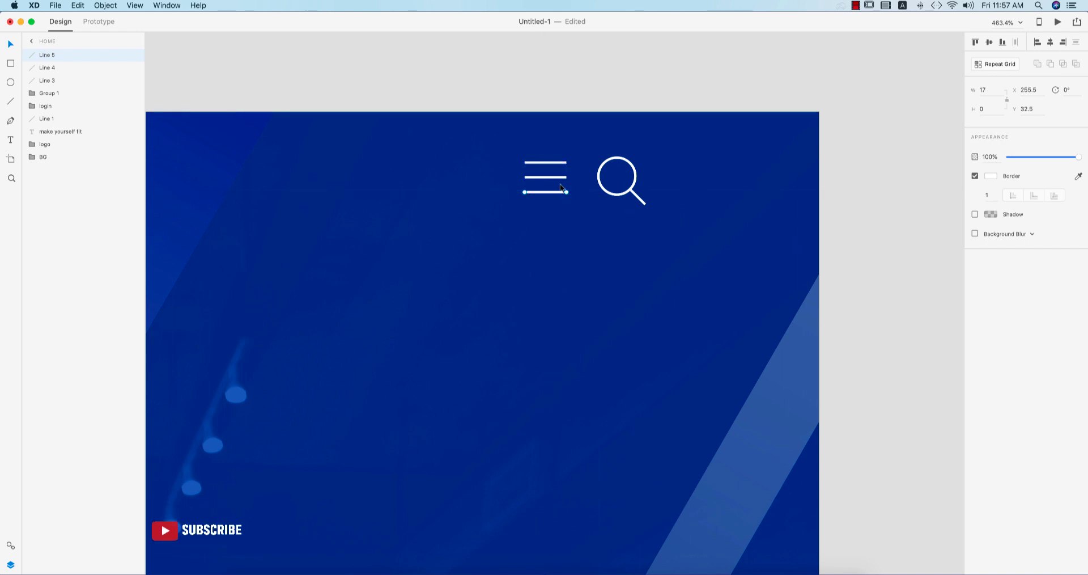
{"action": "left_click", "coordinate": [556, 176], "text": "shift"}
{"action": "left_click", "coordinate": [557, 164], "text": "shift"}
{"action": "key", "text": "ctrl+g"}
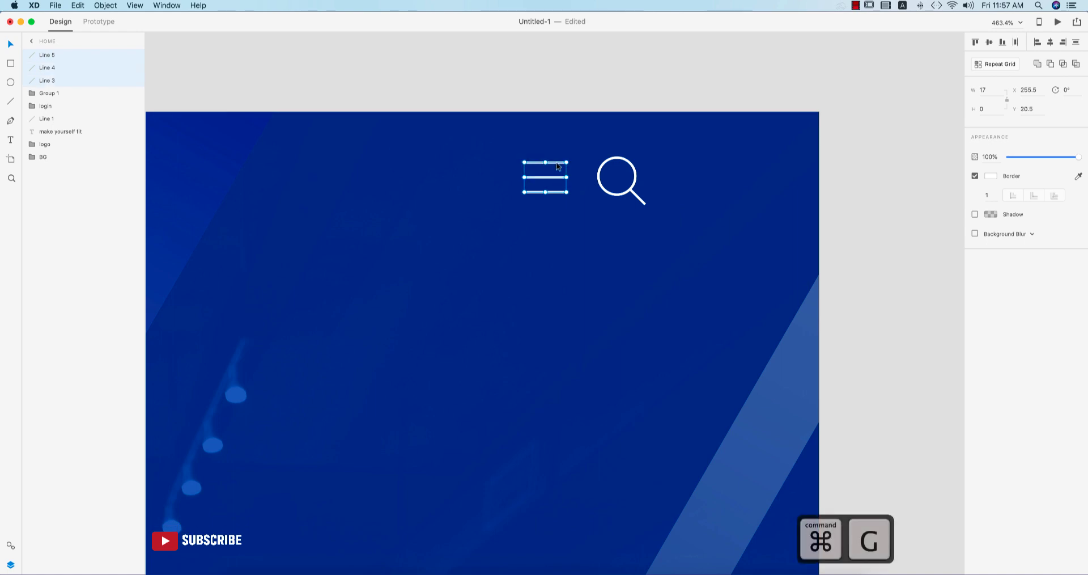
Align the menu icon to the artboard's left edge and the search icon to its right edge
{"action": "key", "text": "Escape"}
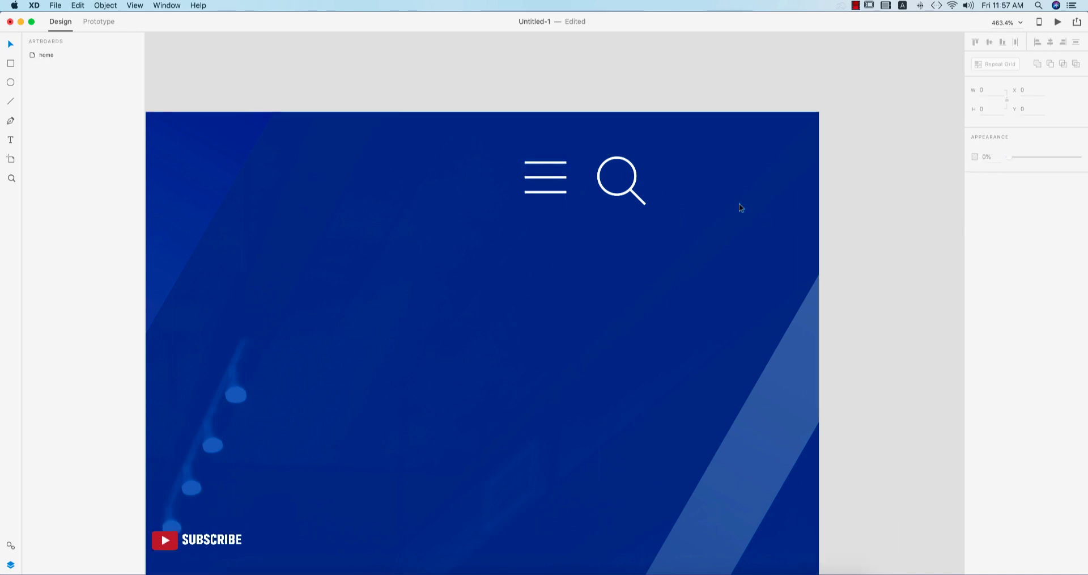
{"action": "left_click", "coordinate": [551, 179]}
{"action": "left_click", "coordinate": [551, 177]}
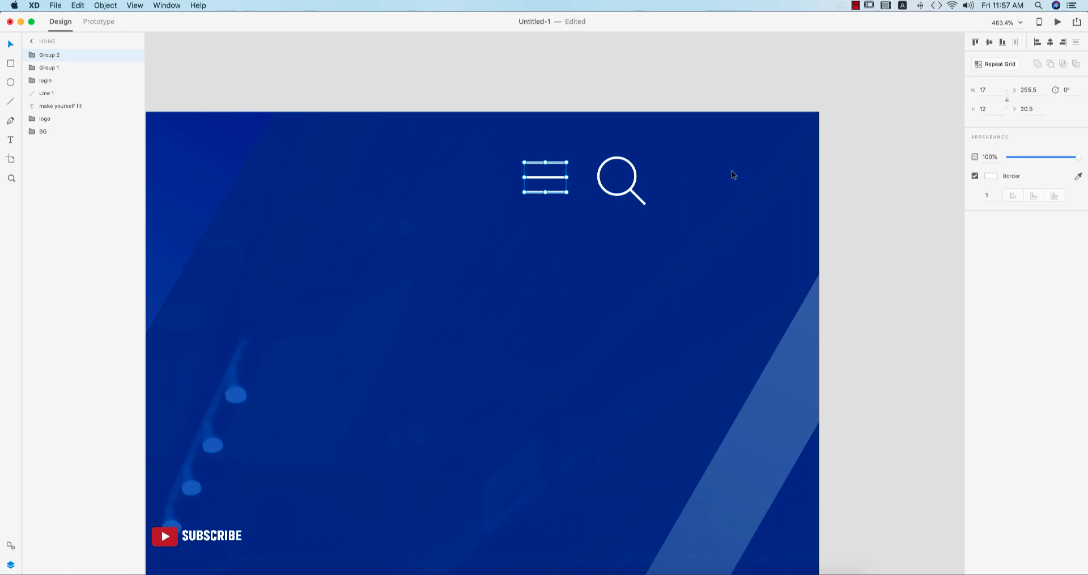
{"action": "left_click", "coordinate": [1037, 42]}
{"action": "left_click", "coordinate": [630, 193]}
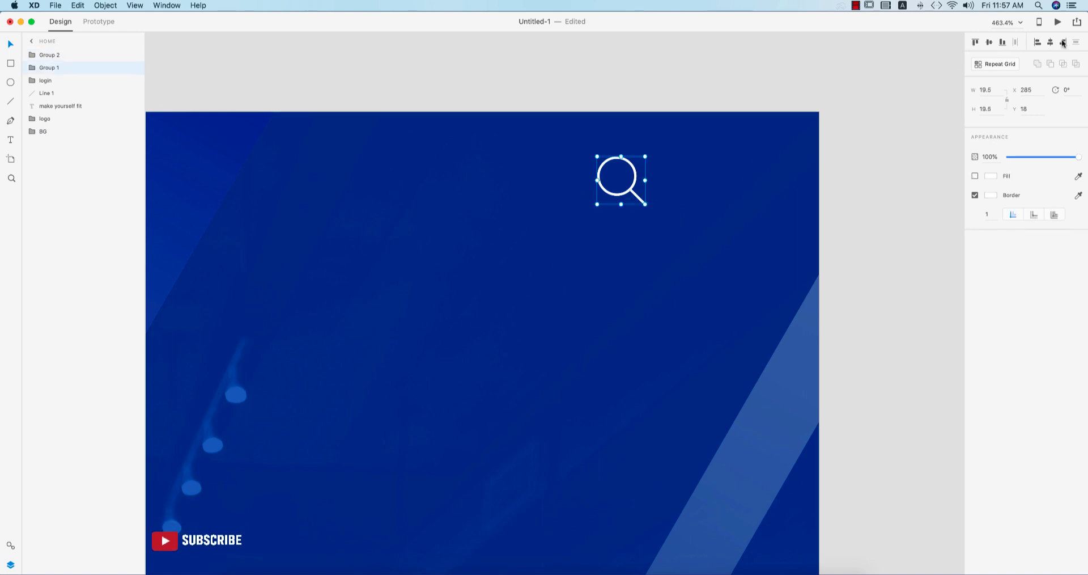
{"action": "left_click", "coordinate": [1064, 43]}
Move the search icon 30 inward from the artboard's right edge
{"action": "key", "text": "super+0"}
{"action": "left_click", "coordinate": [821, 145]}
{"action": "left_click", "coordinate": [656, 88]}
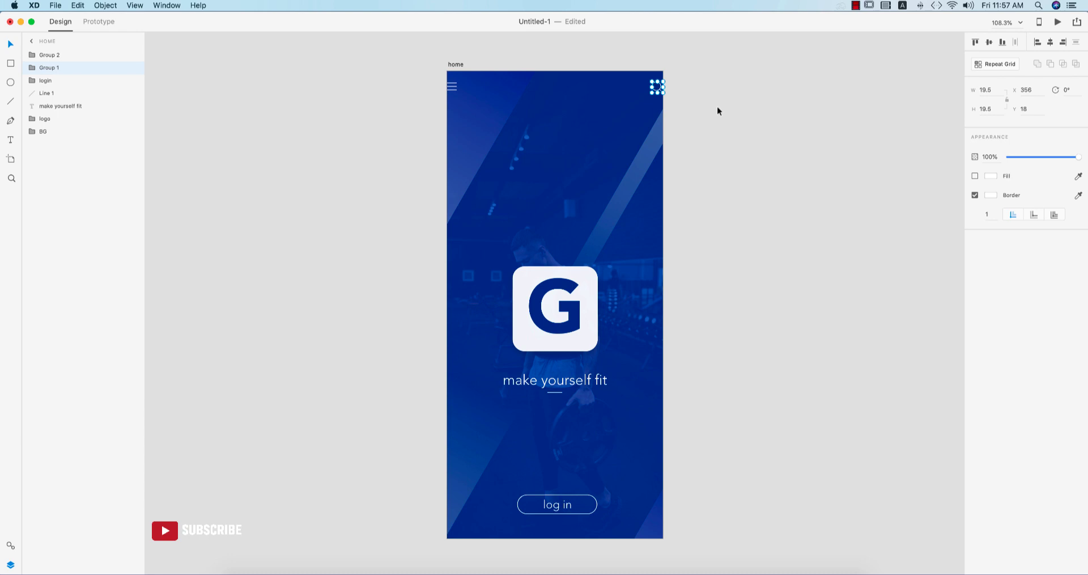
{"action": "key", "text": "Left"}
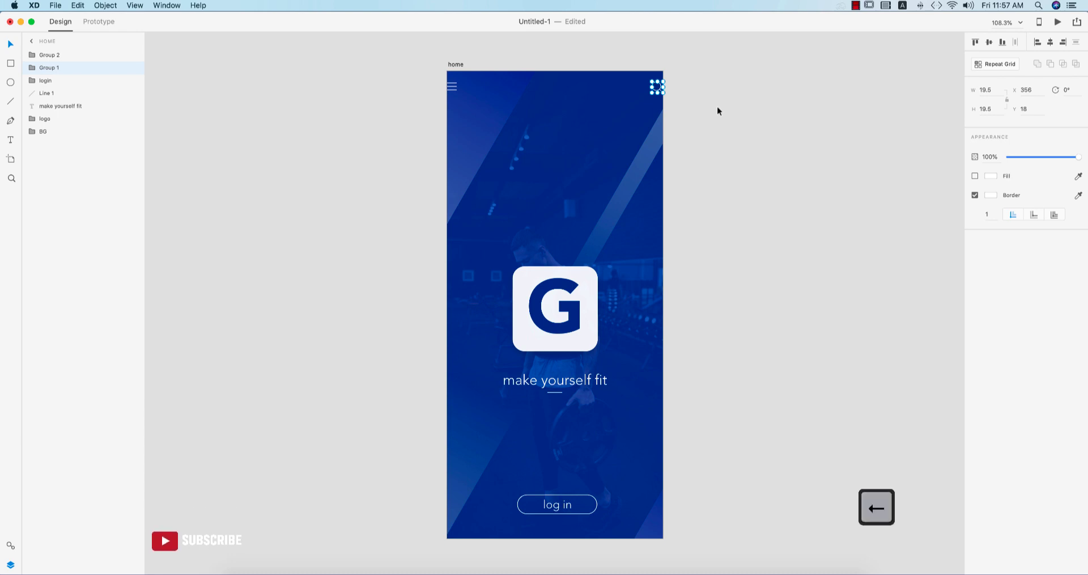
{"action": "key", "text": "Left"}
{"action": "key", "text": "Left"}
{"action": "key", "text": "Left"}
{"action": "key", "text": "Left"}
{"action": "key", "text": "Left"}
{"action": "key", "text": "Left"}
{"action": "key", "text": "Left"}
{"action": "key", "text": "Left"}
{"action": "key", "text": "Left"}
{"action": "key", "text": "Left"}
{"action": "key", "text": "Left"}
{"action": "key", "text": "Left"}
{"action": "key", "text": "Left"}
{"action": "key", "text": "Left"}
{"action": "key", "text": "Left"}
{"action": "key", "text": "Left"}
{"action": "key", "text": "Left"}
{"action": "key", "text": "Left"}
{"action": "key", "text": "Left"}
{"action": "key", "text": "Left"}
Move the menu icon inward from the artboard's left edge to X 30
{"action": "left_click", "coordinate": [465, 93]}
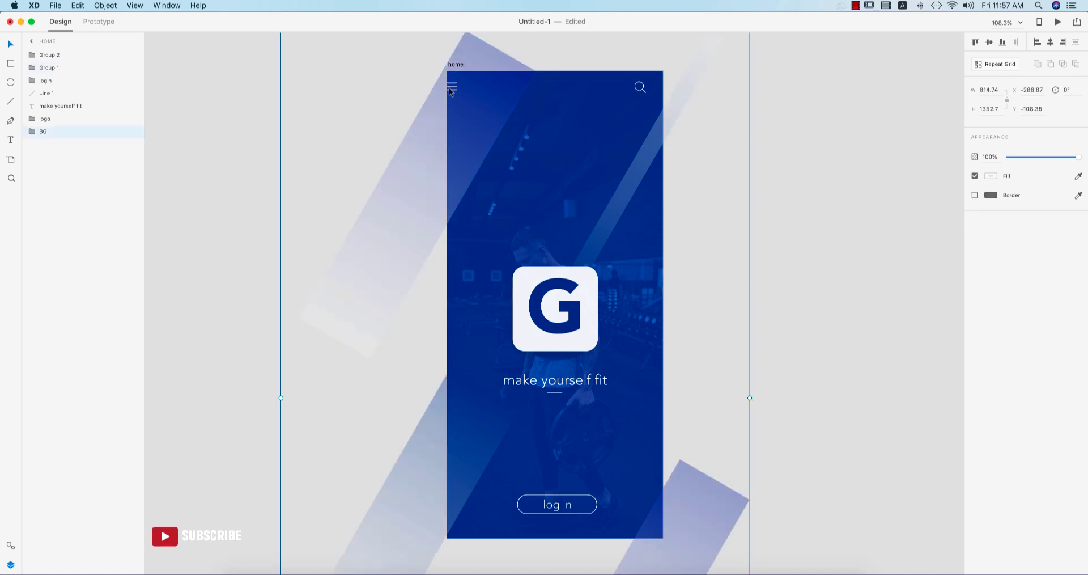
{"action": "left_click", "coordinate": [829, 168]}
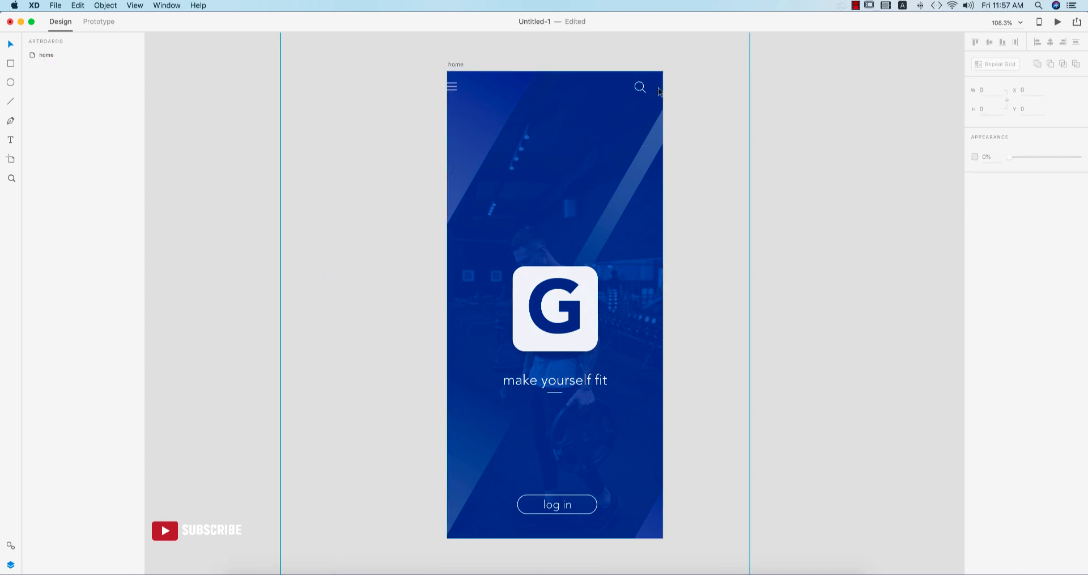
{"action": "left_click", "coordinate": [451, 86]}
{"action": "key", "text": "Right"}
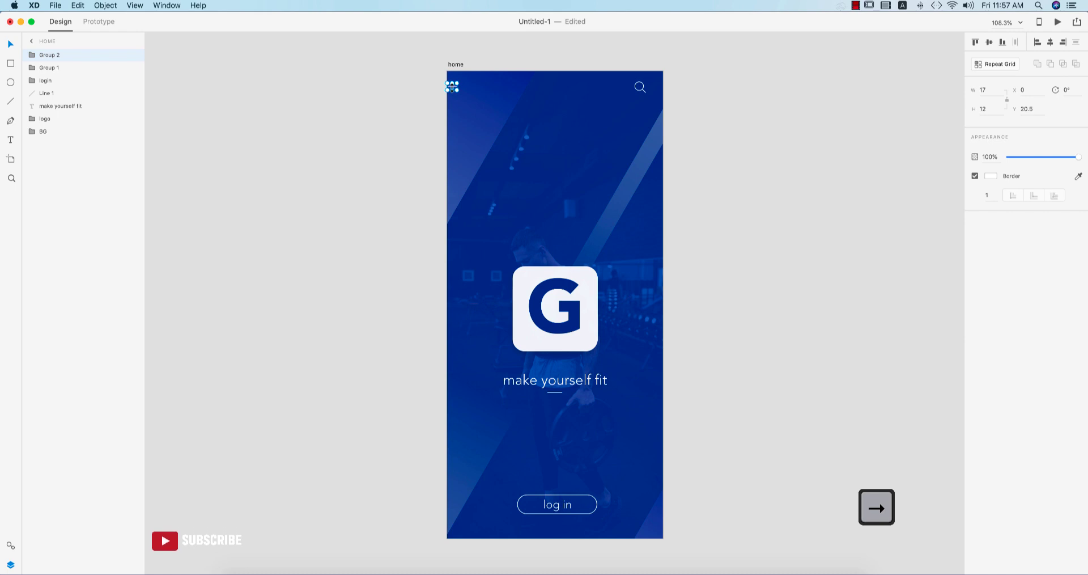
{"action": "left_click_drag", "start_coordinate": [452, 86], "coordinate": [469, 86]}
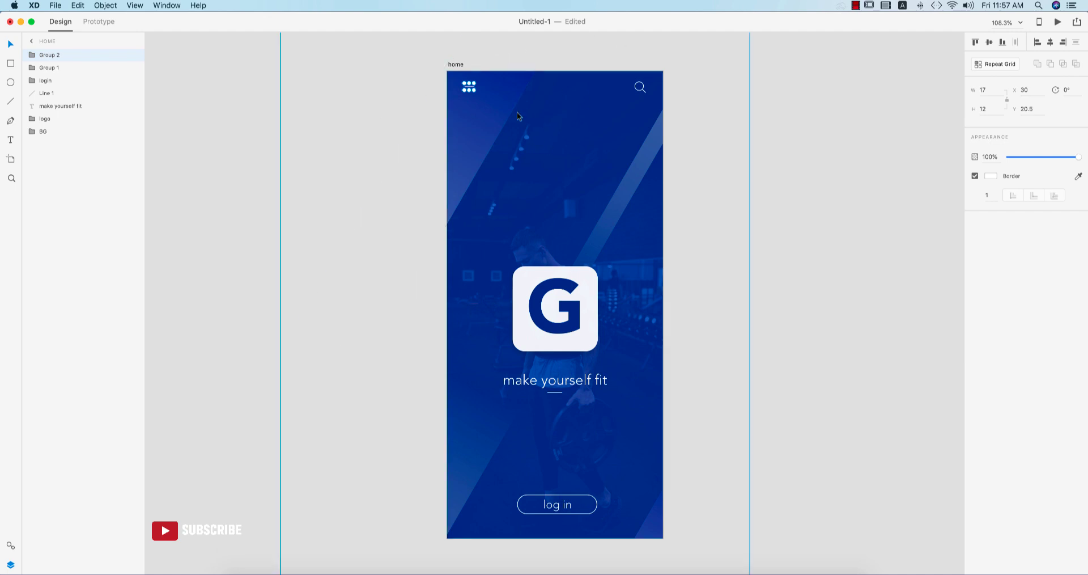
Group the menu and search icons and place the group 30 below the artboard's top edge
{"action": "left_click", "coordinate": [644, 88], "text": "shift"}
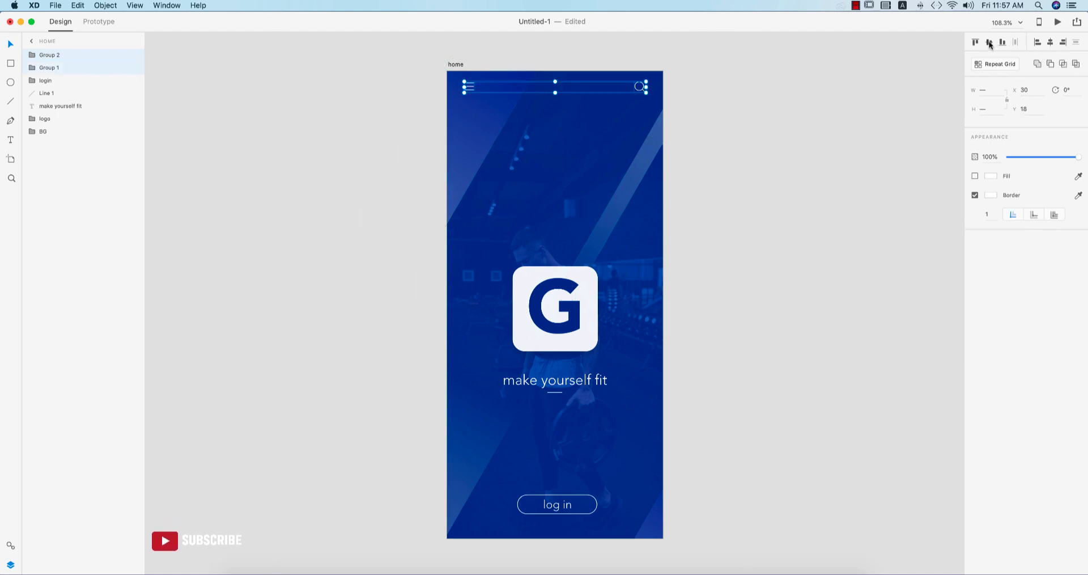
{"action": "key", "text": "super+g"}
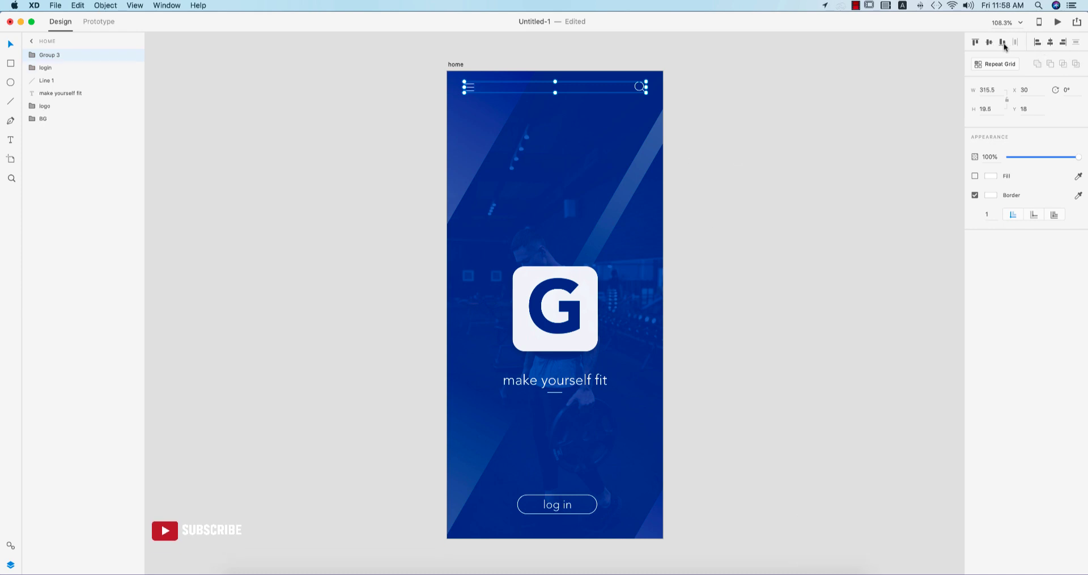
{"action": "left_click", "coordinate": [976, 42]}
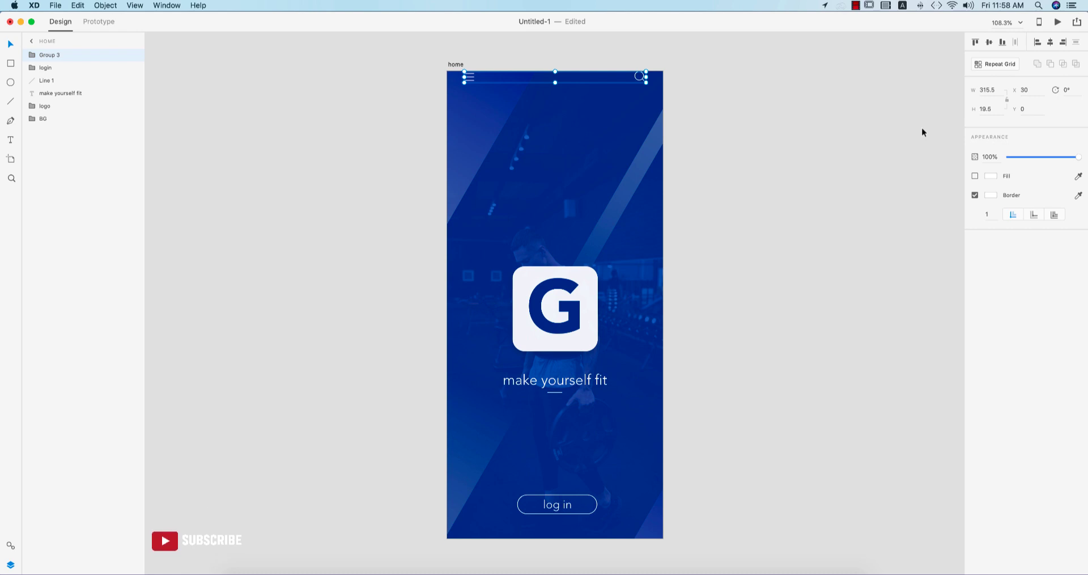
{"action": "key", "text": "Down"}
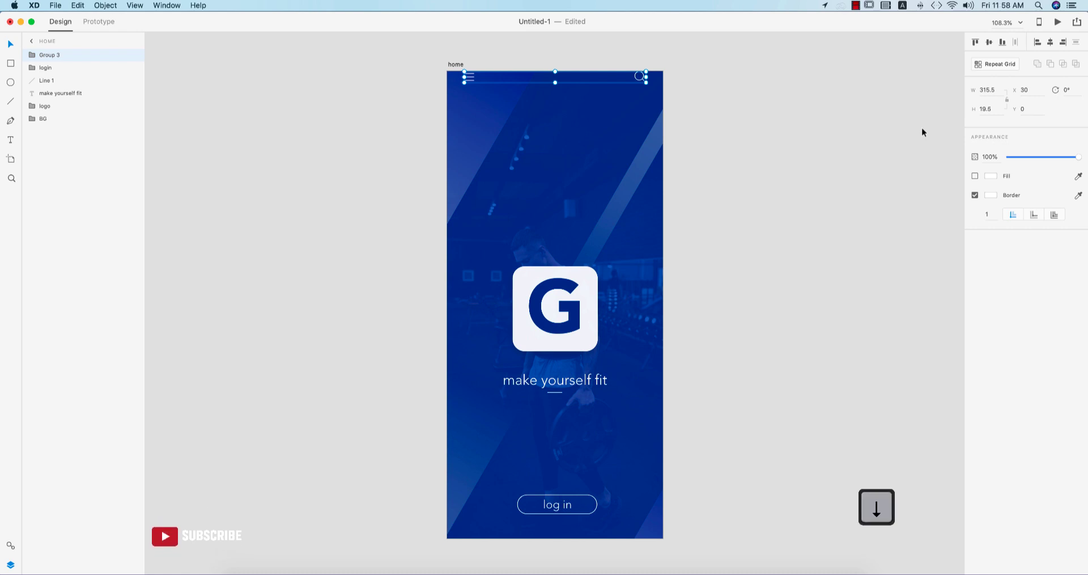
{"action": "key", "text": "shift+Down"}
{"action": "key", "text": "shift+Down"}
{"action": "key", "text": "shift+Down"}
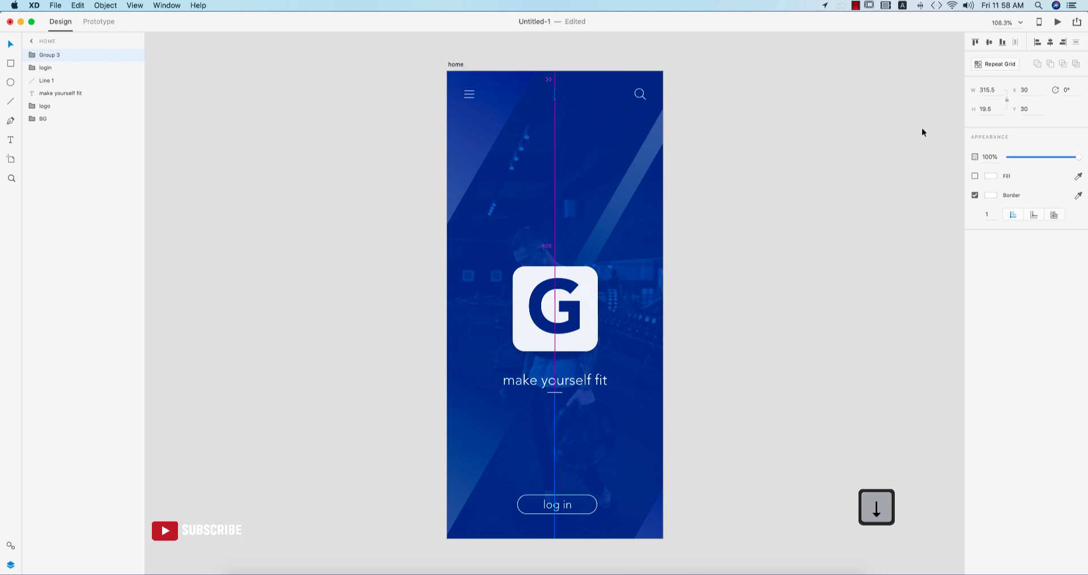
{"action": "left_click", "coordinate": [924, 135]}
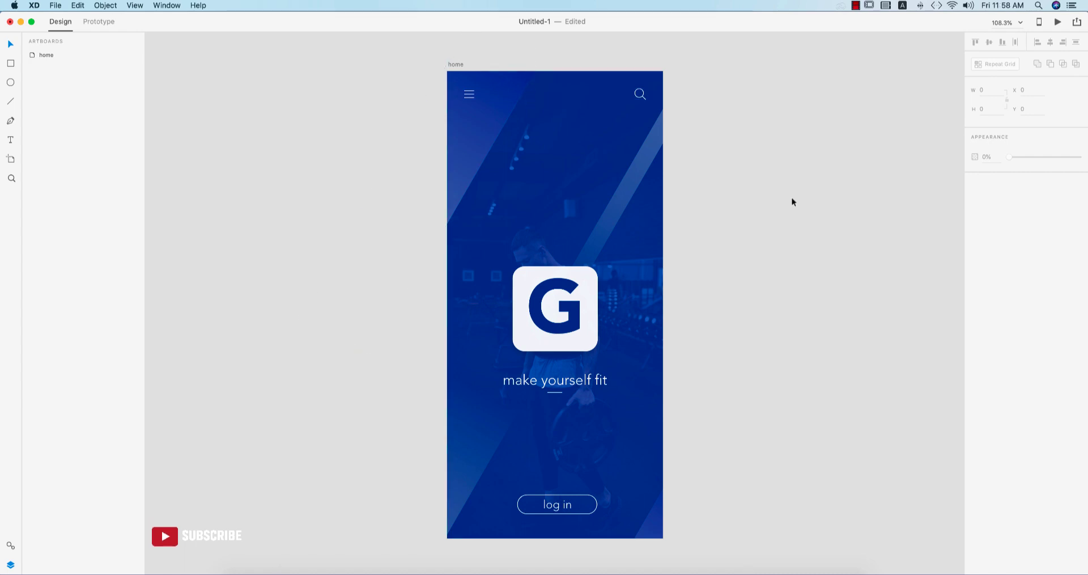
Save the document as "gym home screen ui" in the 5-6-2020 folder
{"action": "key", "text": "super+s"}
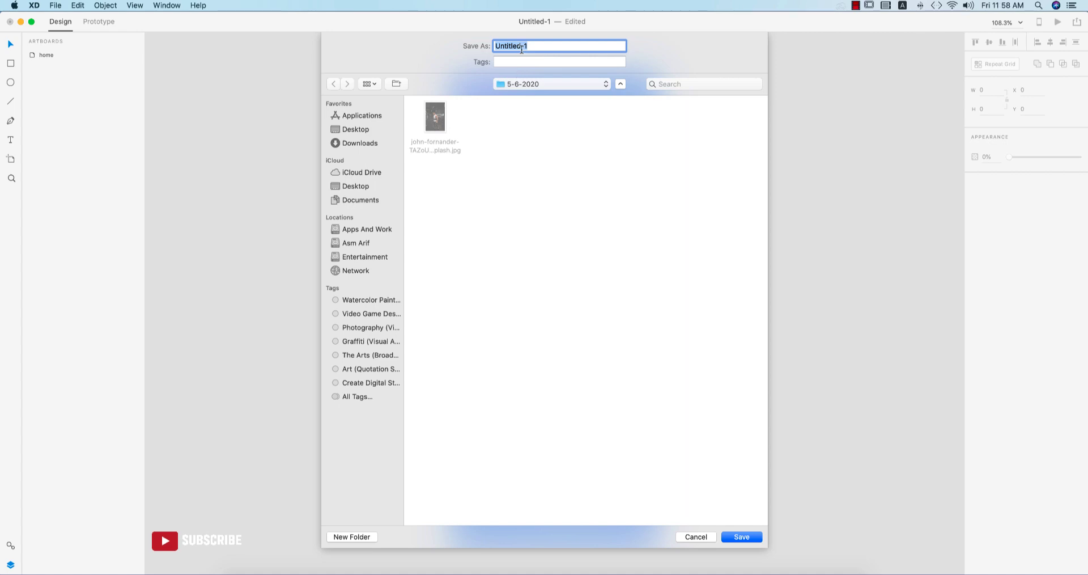
{"action": "type", "text": "gu"}
{"action": "type", "text": "m hom"}
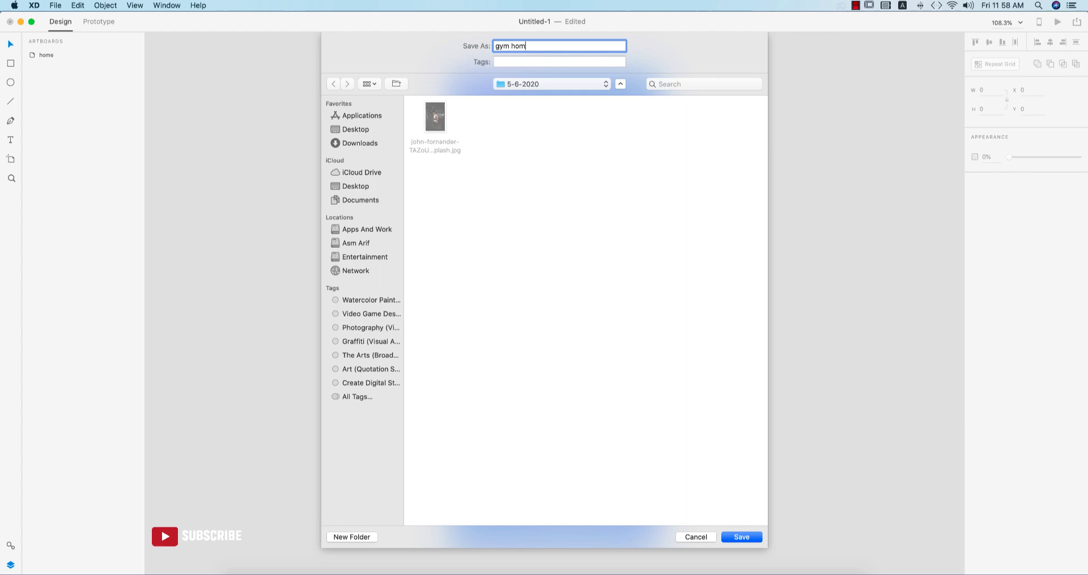
{"action": "type", "text": "e screen ui"}
{"action": "key", "text": "Return"}
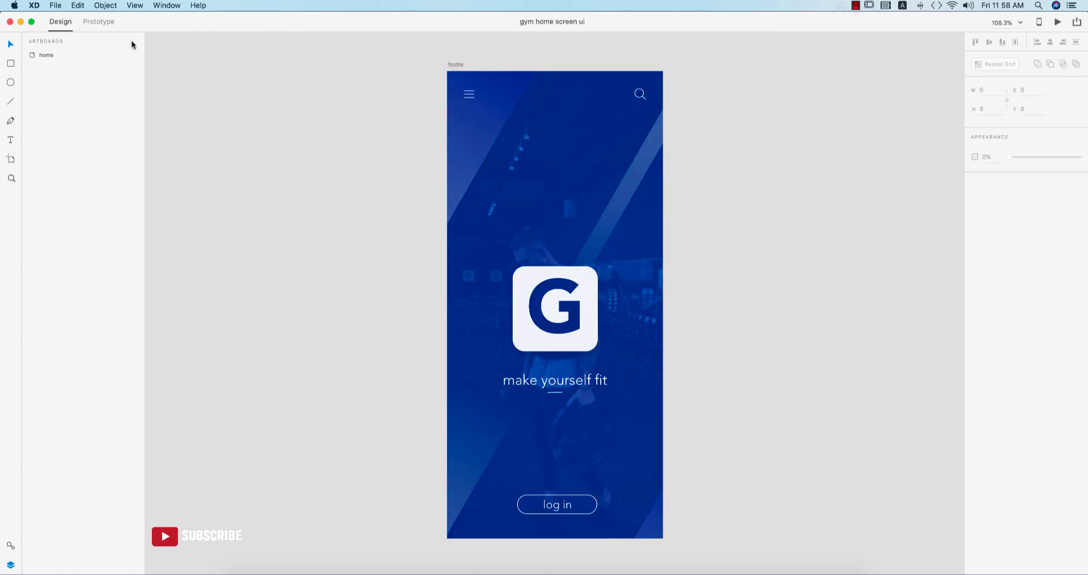
Export all artboards as PNG for Design into the 5-6-2020 folder
{"action": "left_click", "coordinate": [55, 7]}
{"action": "mouse_move", "coordinate": [102, 127]}
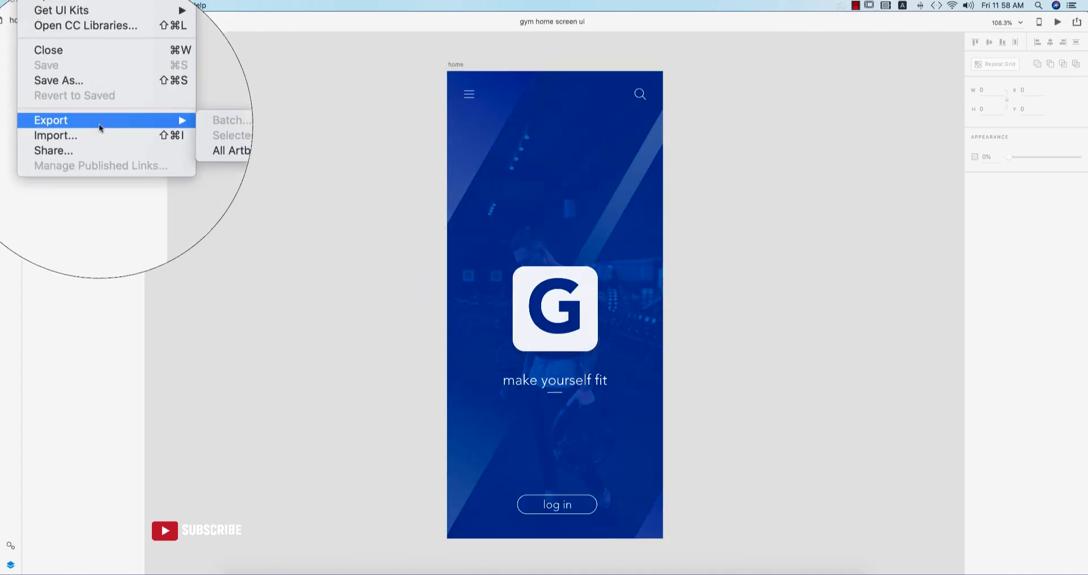
{"action": "left_click", "coordinate": [191, 145]}
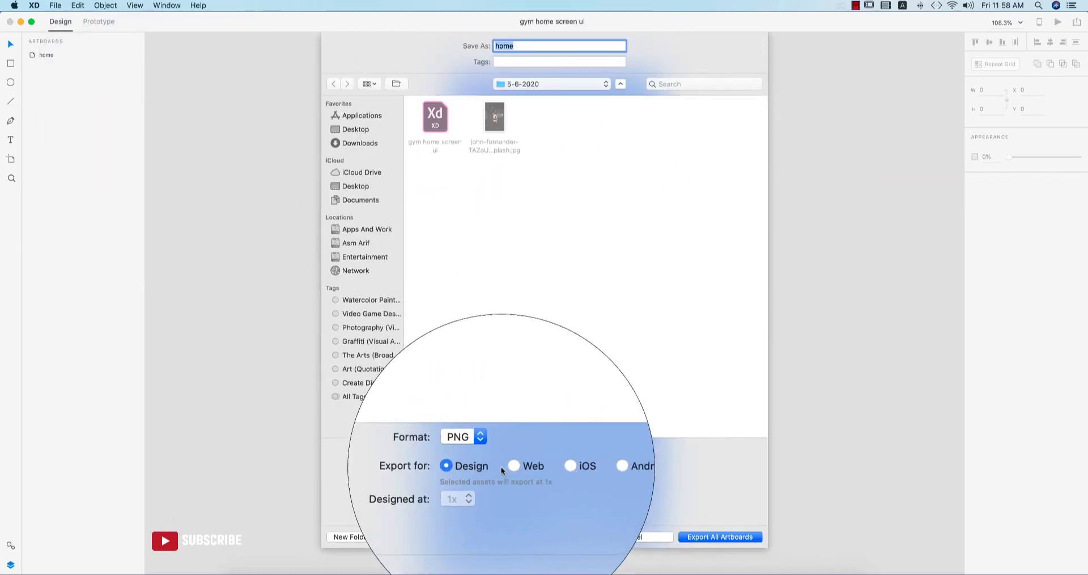
{"action": "left_click", "coordinate": [487, 448]}
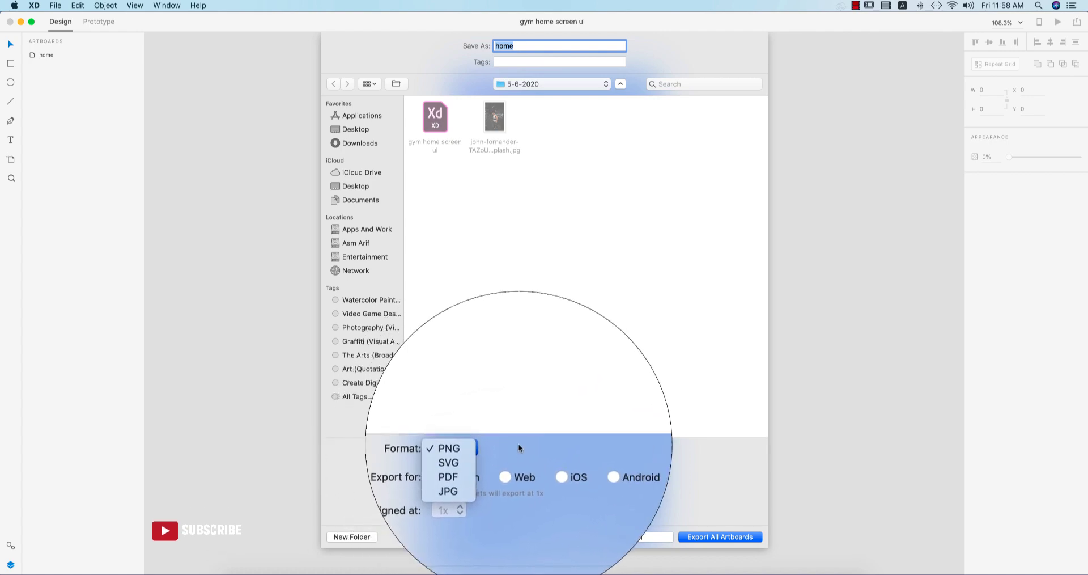
{"action": "left_click", "coordinate": [479, 448]}
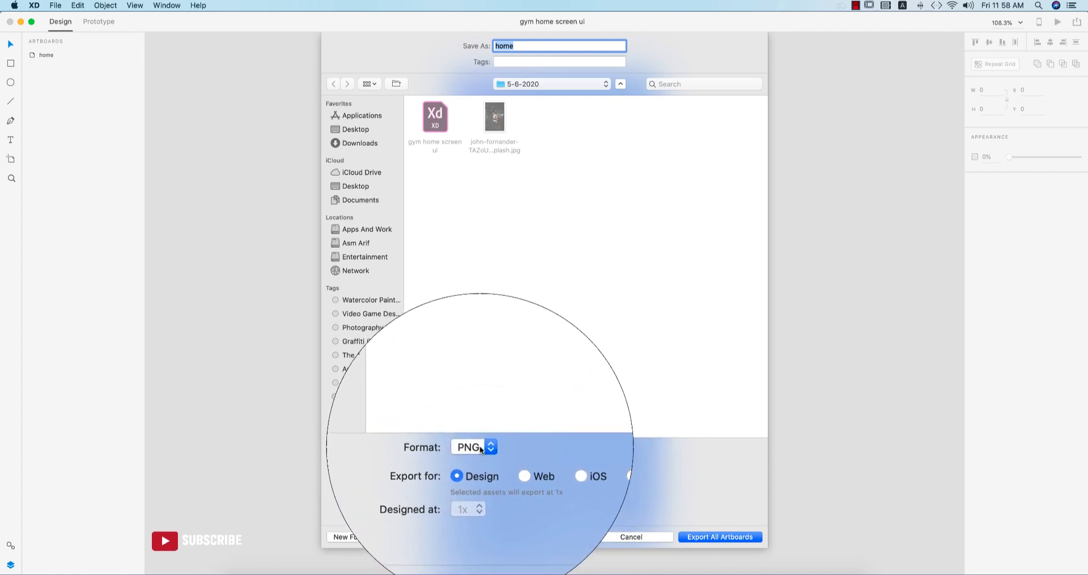
{"action": "left_click", "coordinate": [749, 536]}
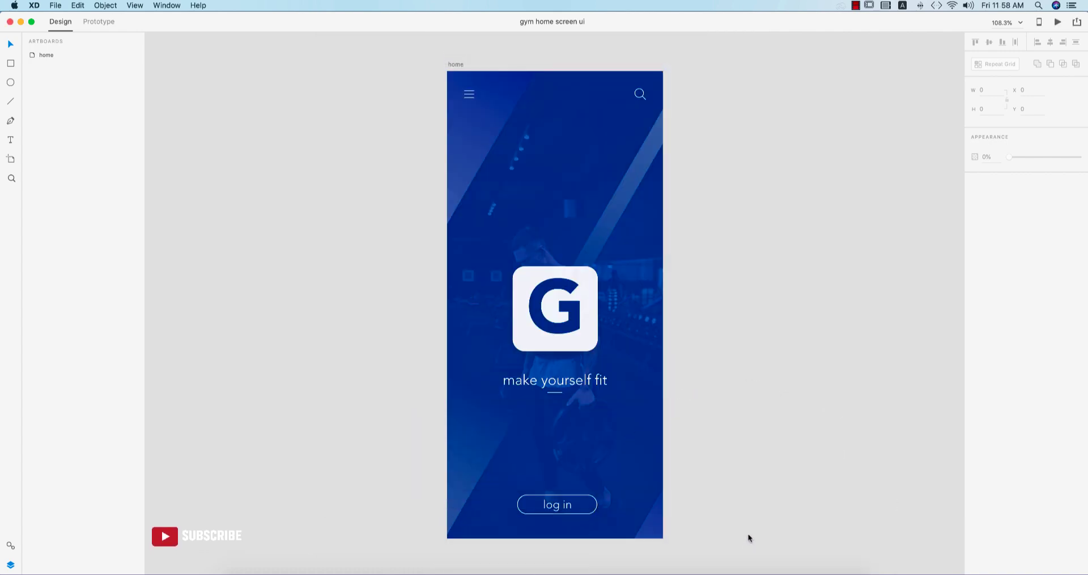